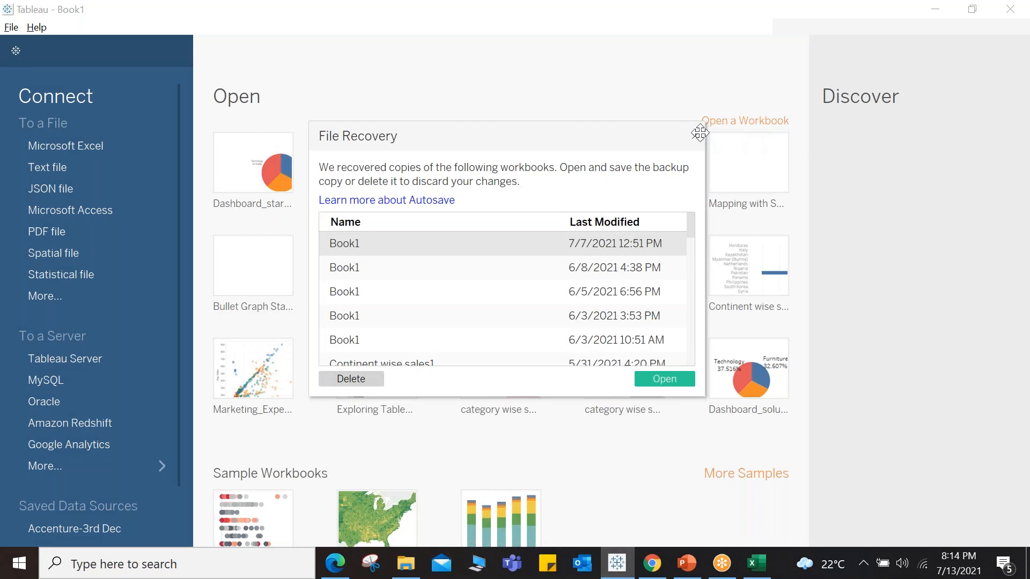
# Step: Dismiss file recovery and connect to the Global Superstore Excel workbook in the Module 11-Statistics and Forecasting folder
pyautogui.click(694, 135)
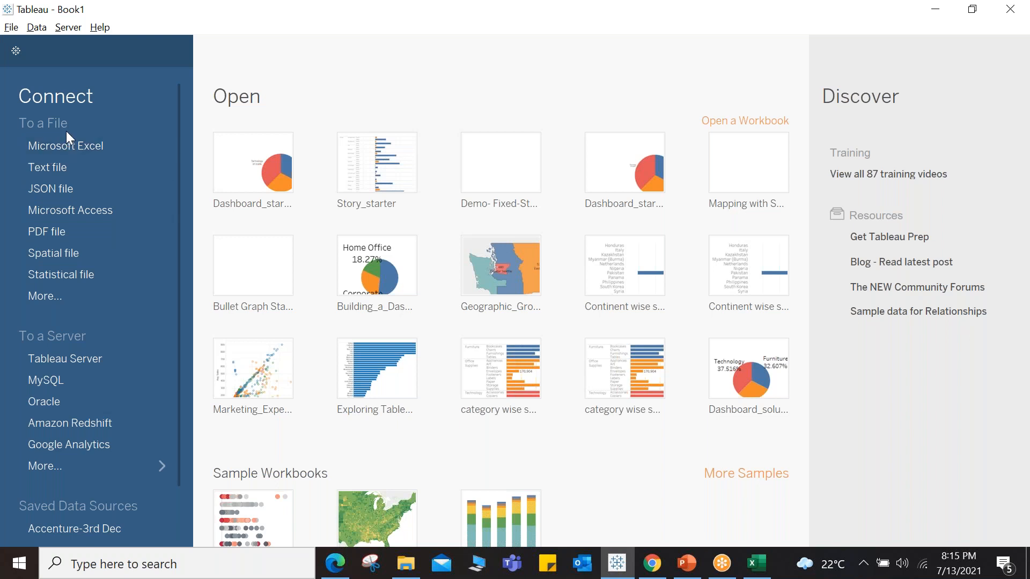
pyautogui.click(133, 468)
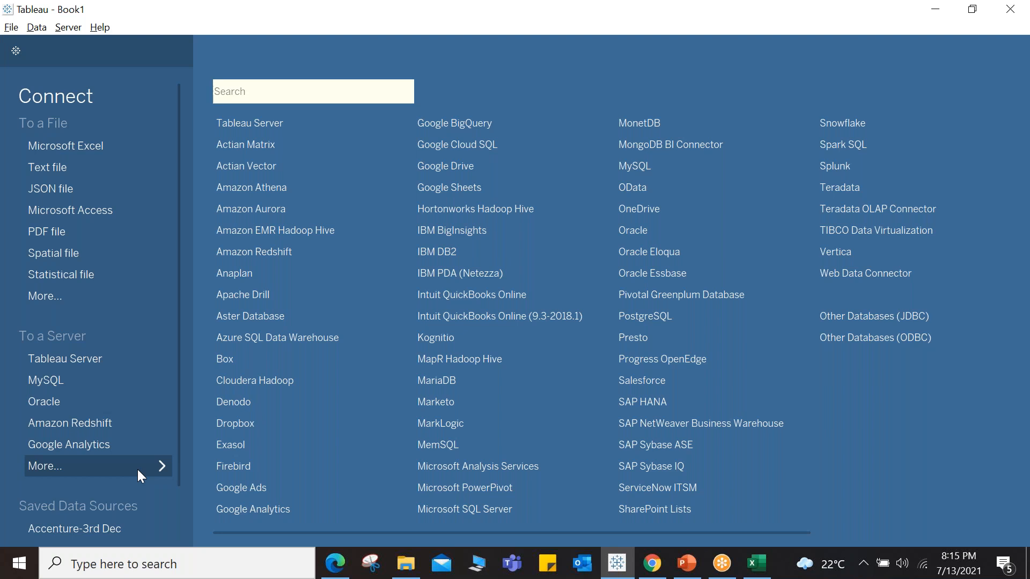
pyautogui.click(85, 146)
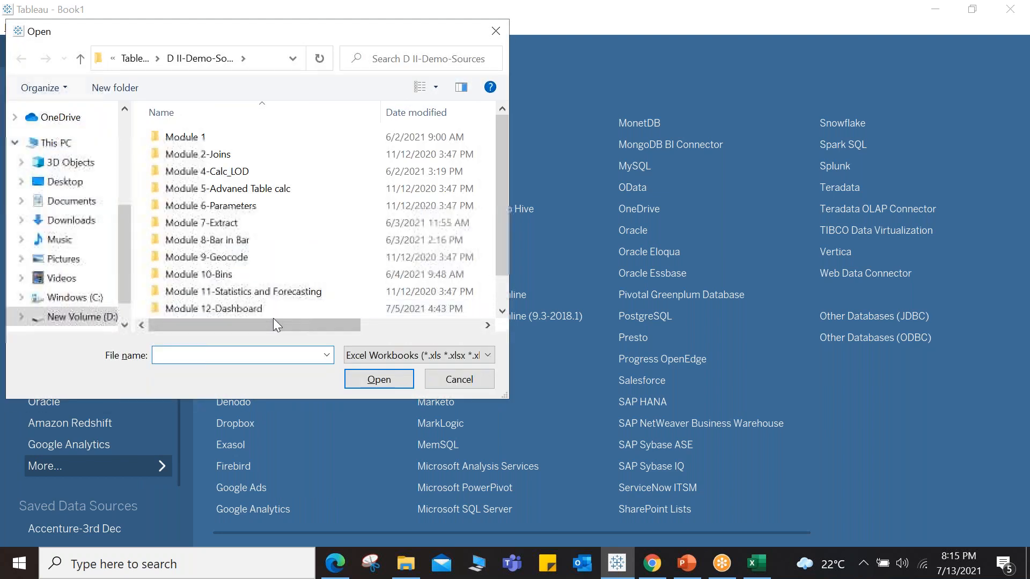
pyautogui.scroll(-1, 273, 319)
pyautogui.click(211, 291)
pyautogui.click(362, 378)
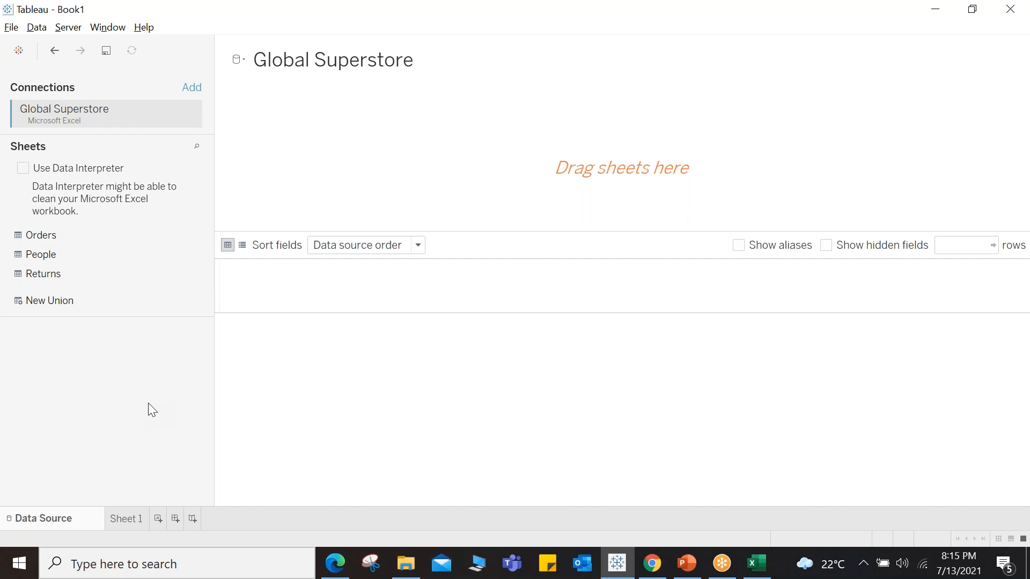
# Step: Add the Orders sheet to the data source and open the Sheet 1 worksheet
pyautogui.doubleClick(53, 238)
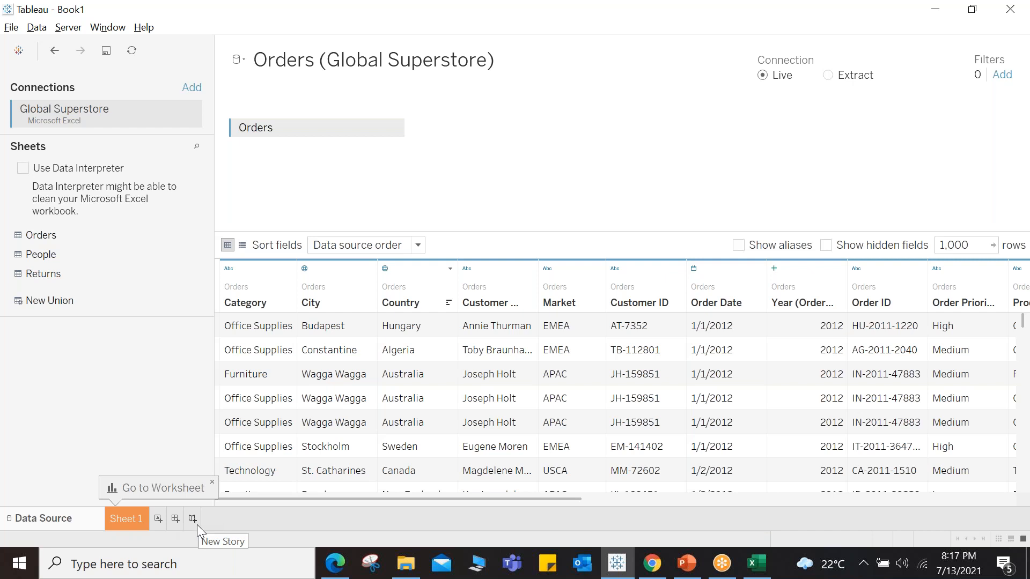
pyautogui.click(130, 518)
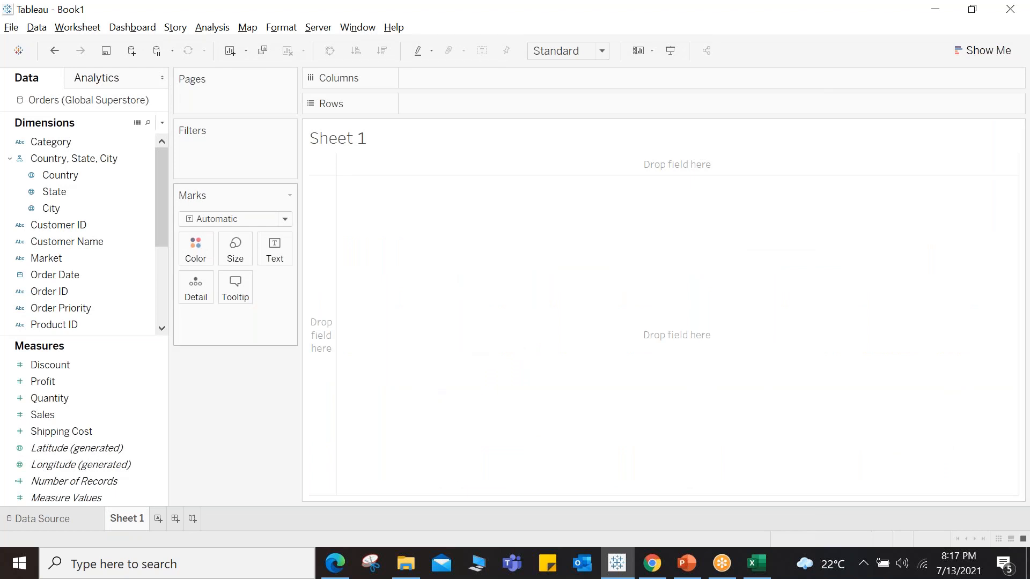
pyautogui.click(55, 514)
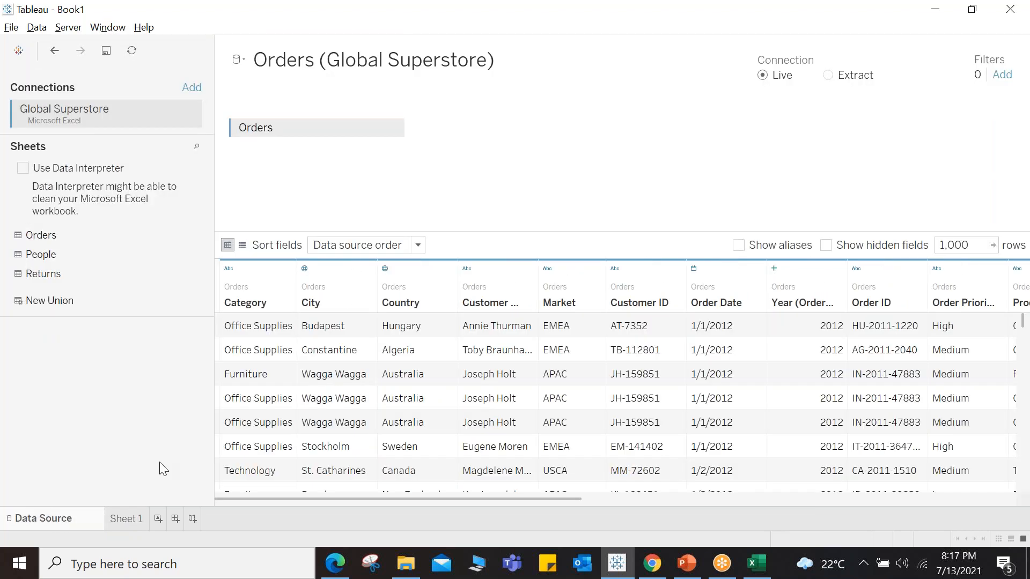
pyautogui.click(122, 518)
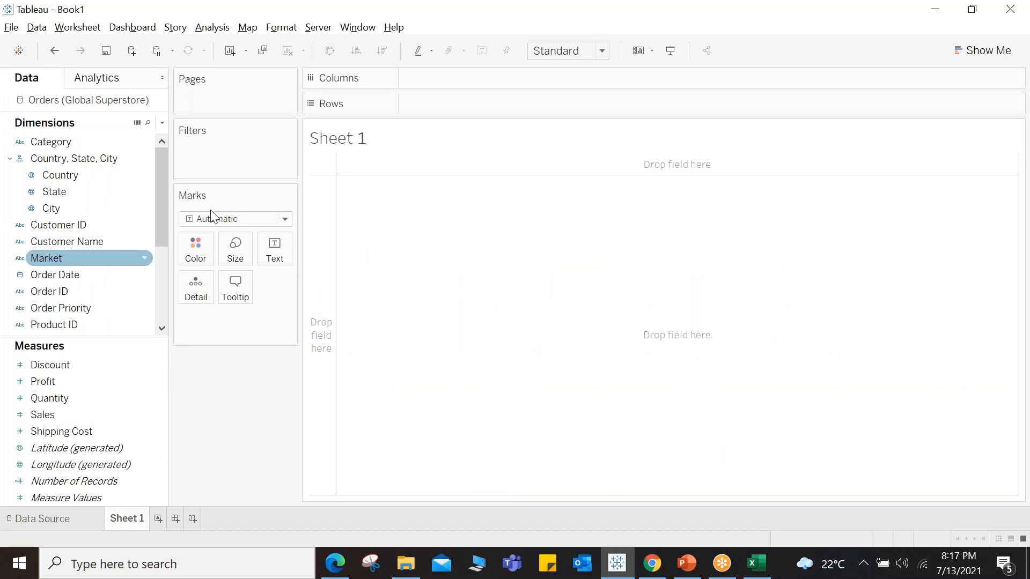
# Step: Switch to Excel, add a new worksheet, and enter the header Sales Price in cell D2
pyautogui.click(684, 31)
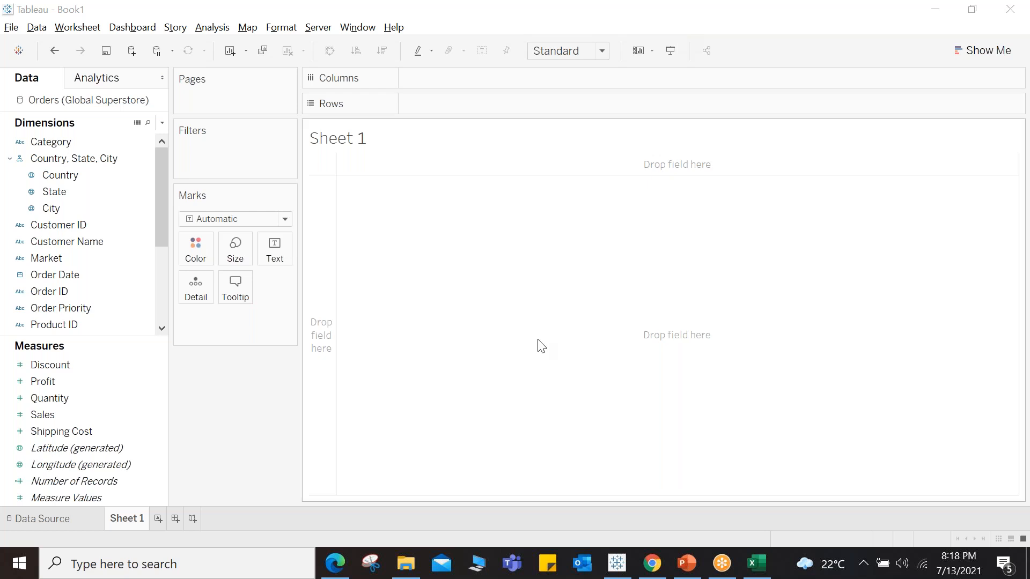
pyautogui.click(749, 565)
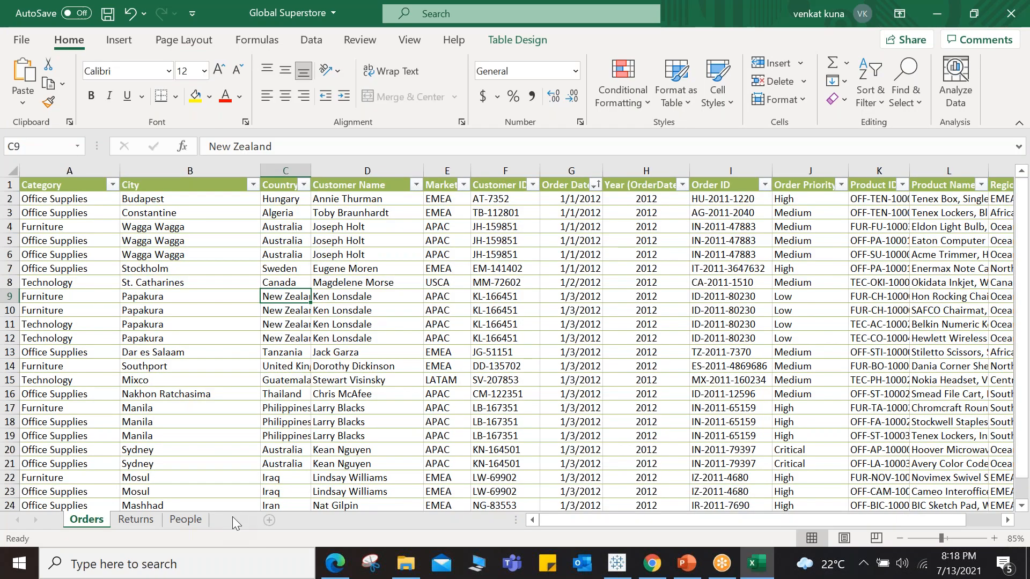
pyautogui.click(236, 520)
pyautogui.click(232, 229)
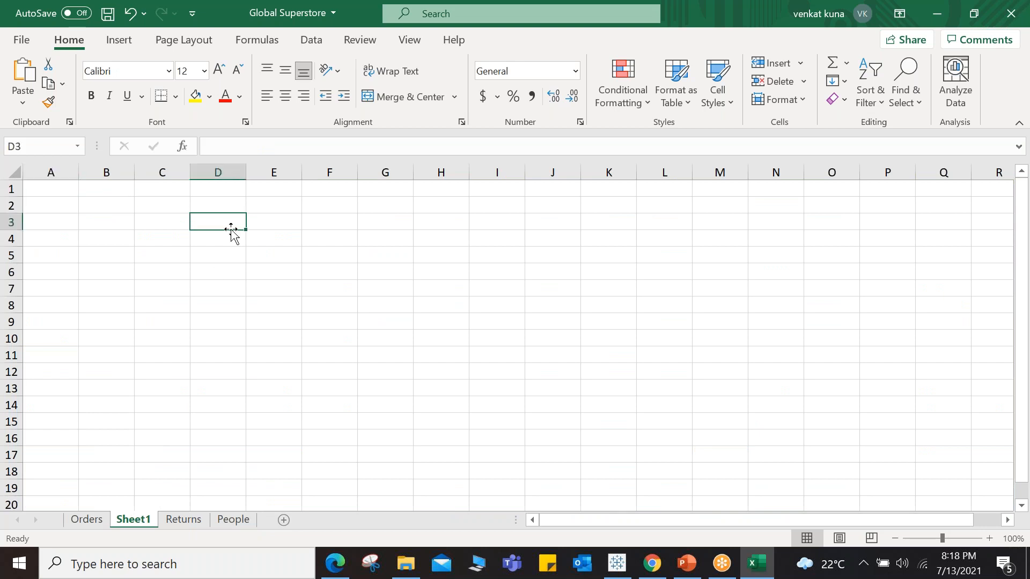
pyautogui.click(230, 208)
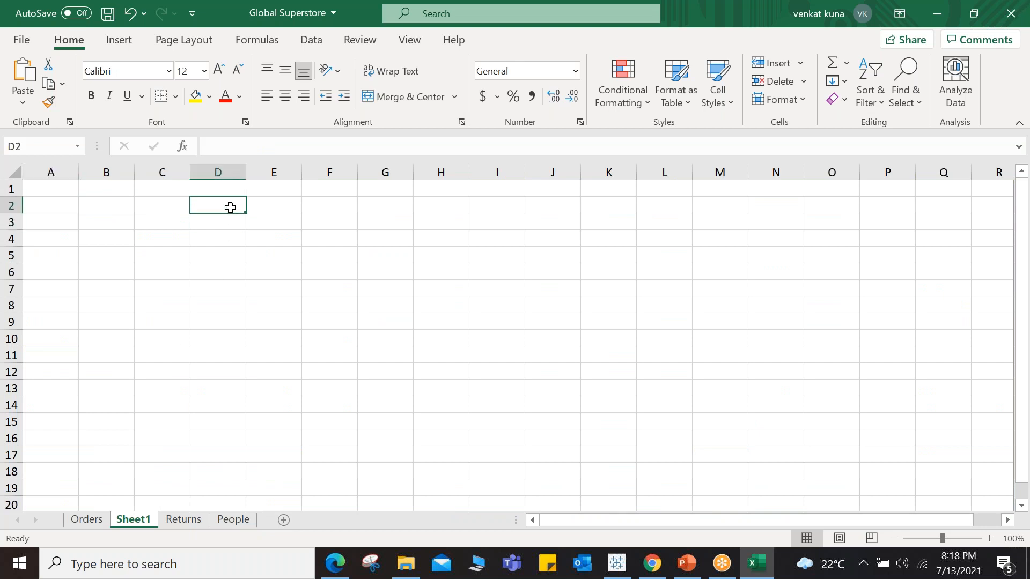
pyautogui.write('Sales Price')
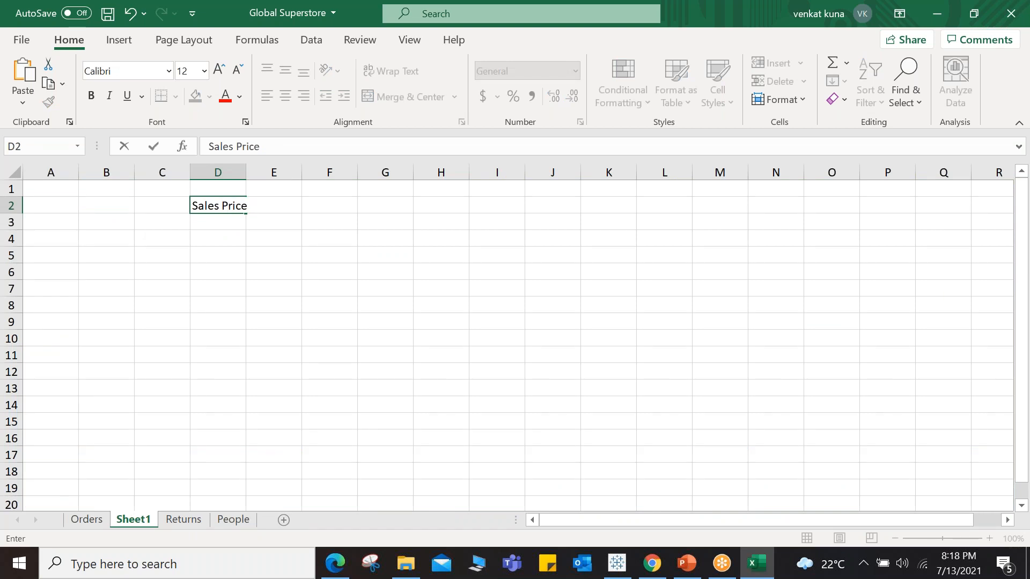
# Step: Enter the sales prices $100, $59 and $45 in cells D4 to D6 and widen column D
pyautogui.click(213, 240)
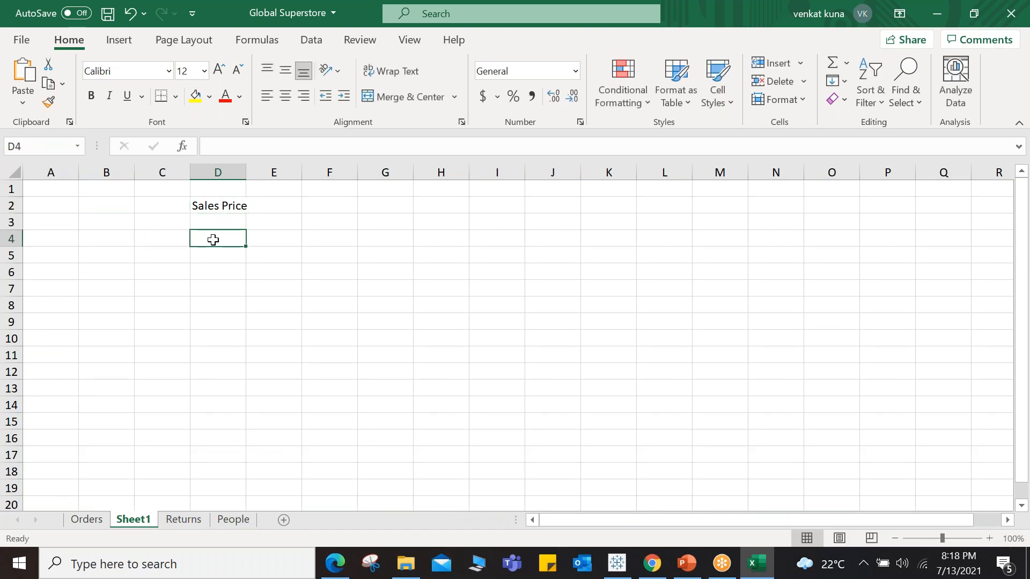
pyautogui.write('$100')
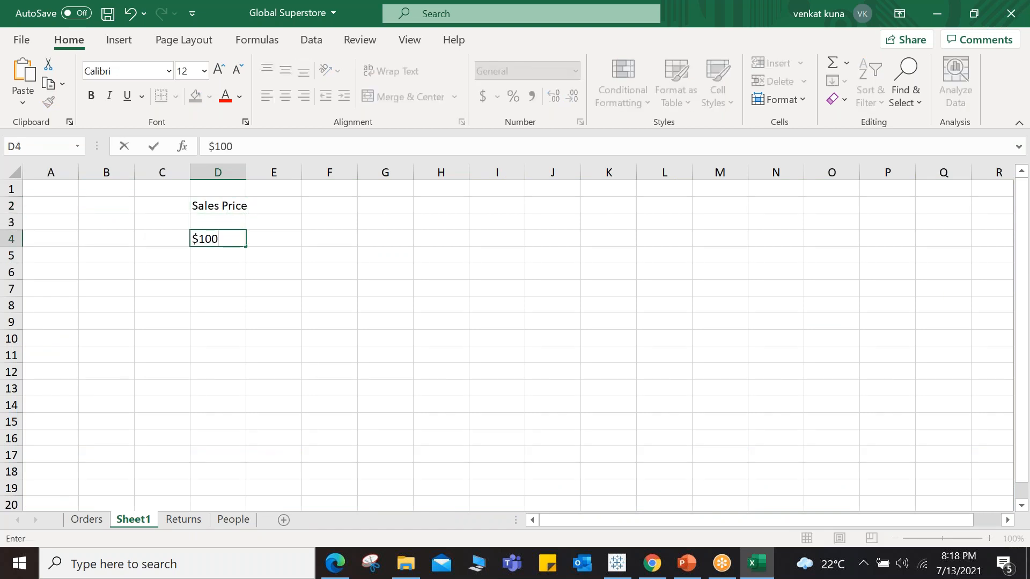
pyautogui.press('Return')
pyautogui.write('$59')
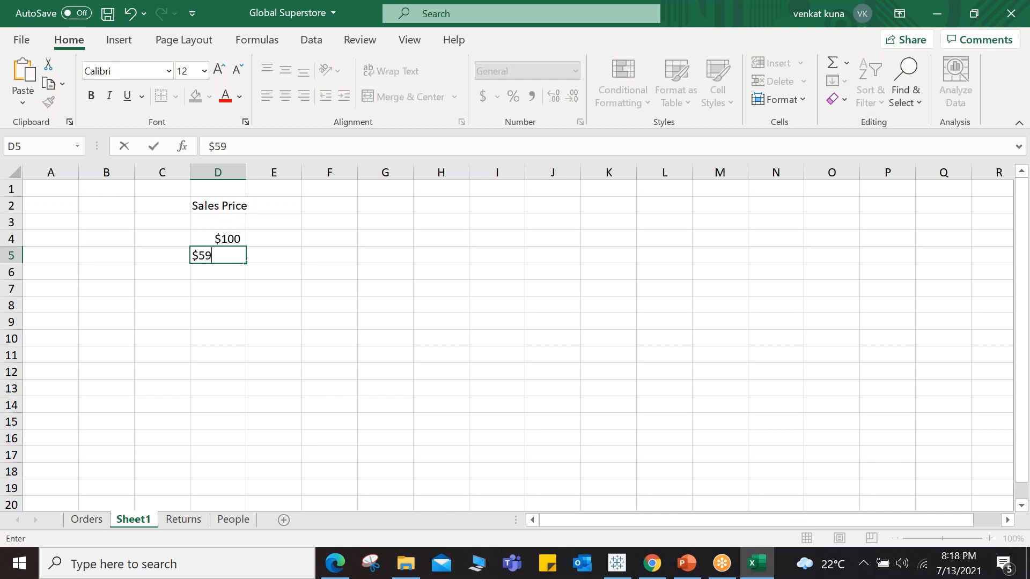
pyautogui.press('Return')
pyautogui.write('$')
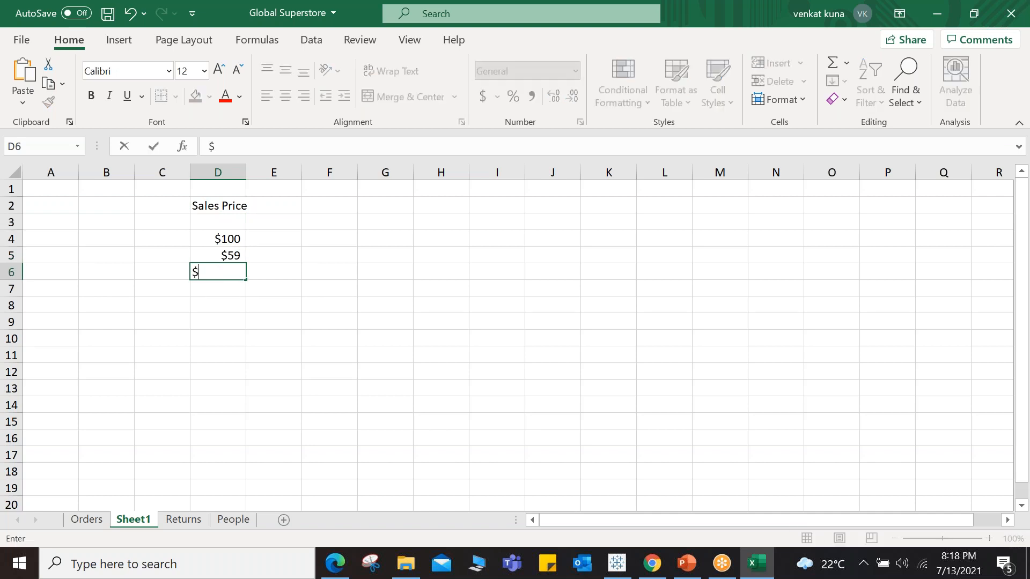
pyautogui.write('45')
pyautogui.click(227, 284)
pyautogui.moveTo(245, 173); pyautogui.dragTo(253, 173)
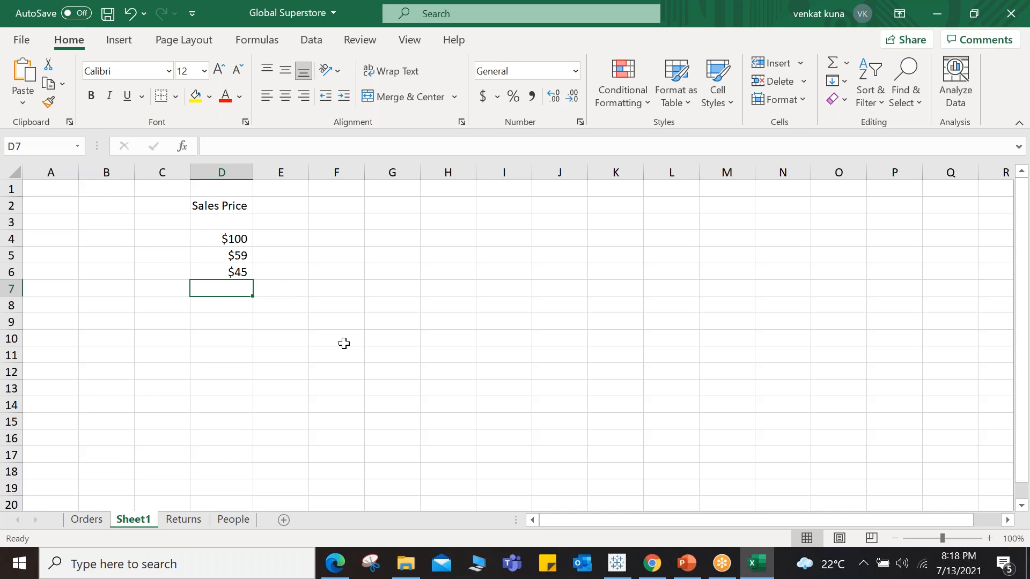
# Step: Enter the header Product in C2 and the product names A, B and C in cells C4 to C6
pyautogui.click(159, 209)
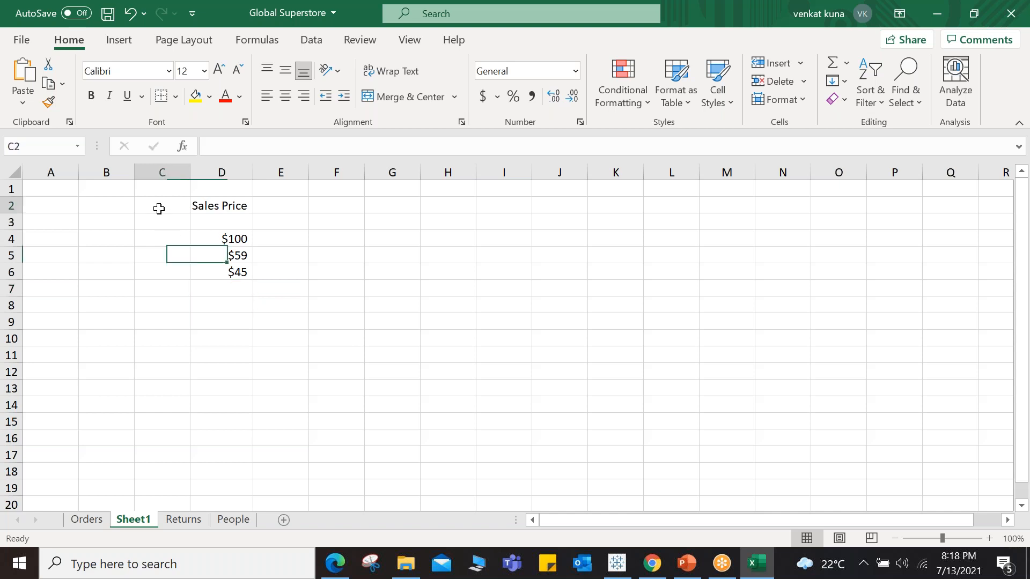
pyautogui.write('Product')
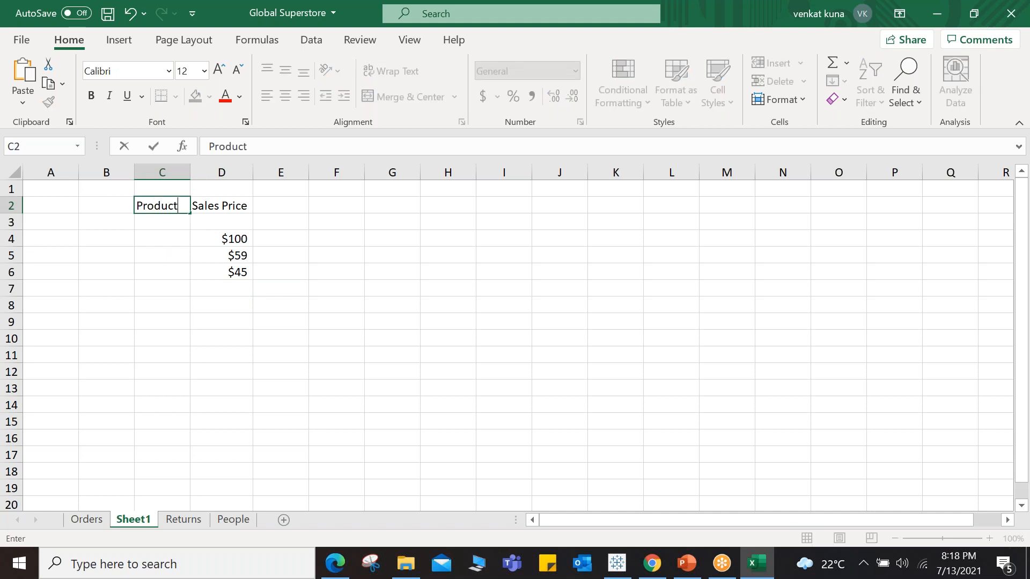
pyautogui.click(164, 242)
pyautogui.write('A')
pyautogui.click(165, 252)
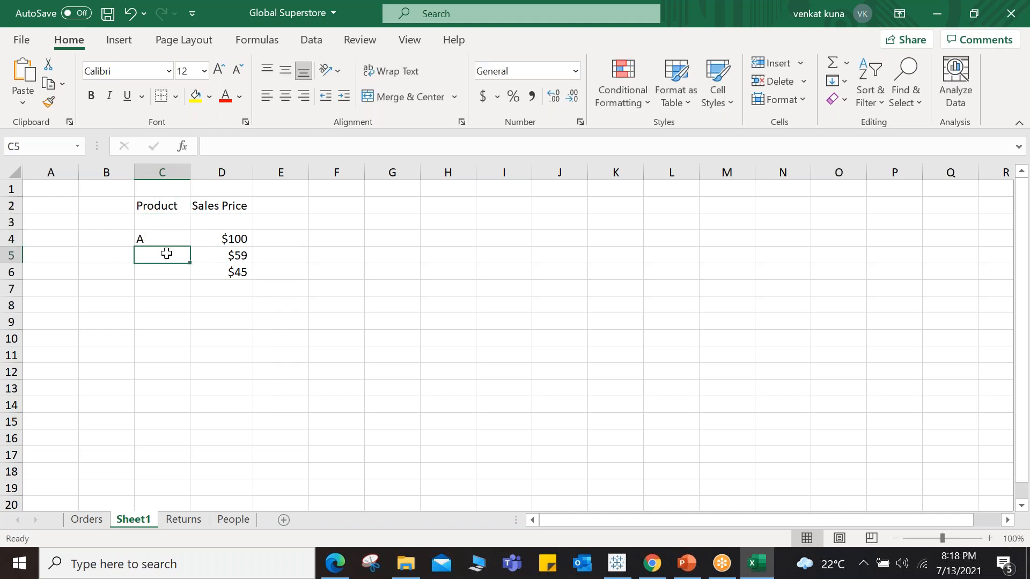
pyautogui.write('B')
pyautogui.click(171, 273)
pyautogui.write('C')
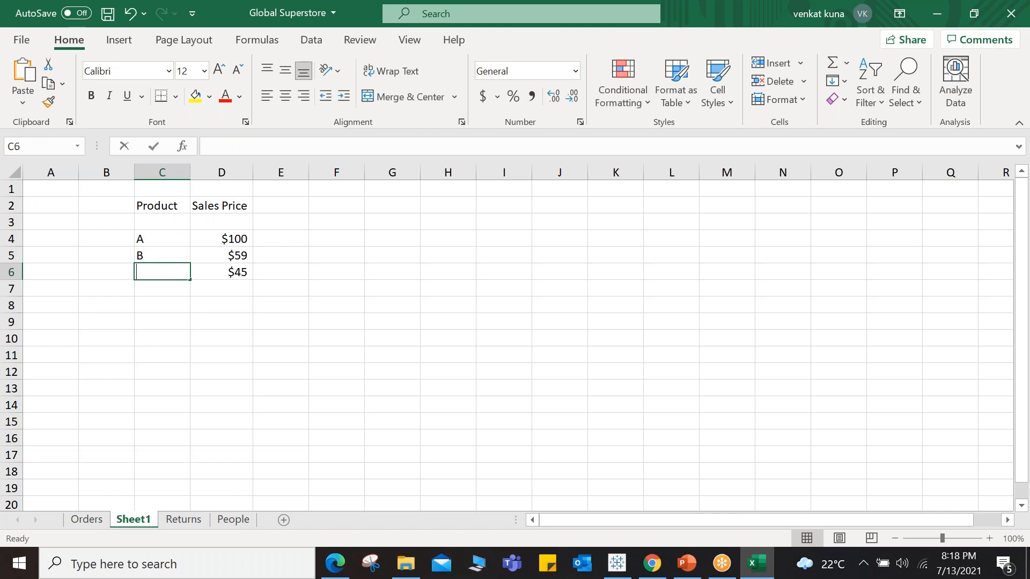
pyautogui.click(177, 291)
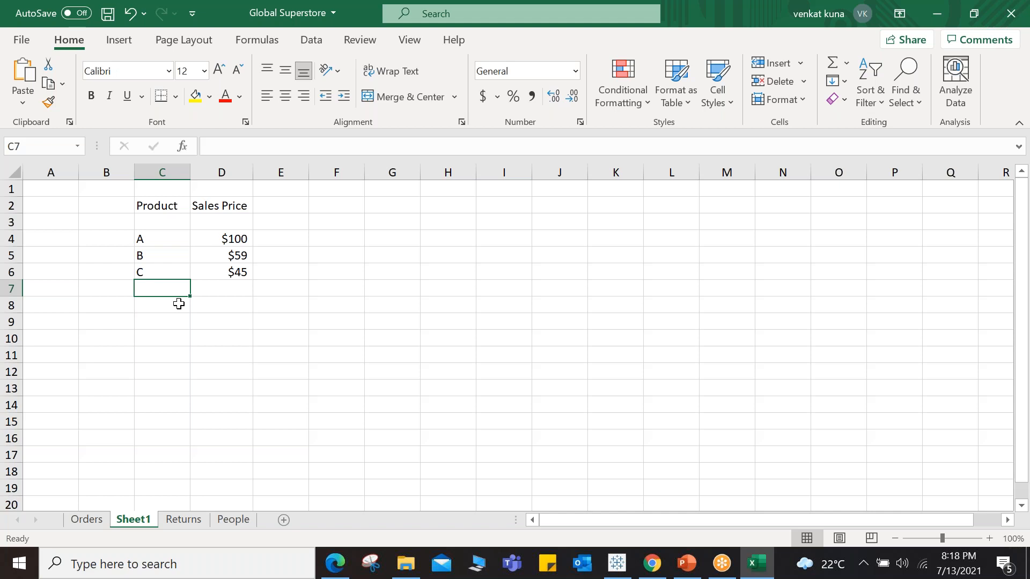
# Step: Label the columns by entering Dim in cell C1 above Product and measure in cell D1 above Sales Price
pyautogui.click(202, 305)
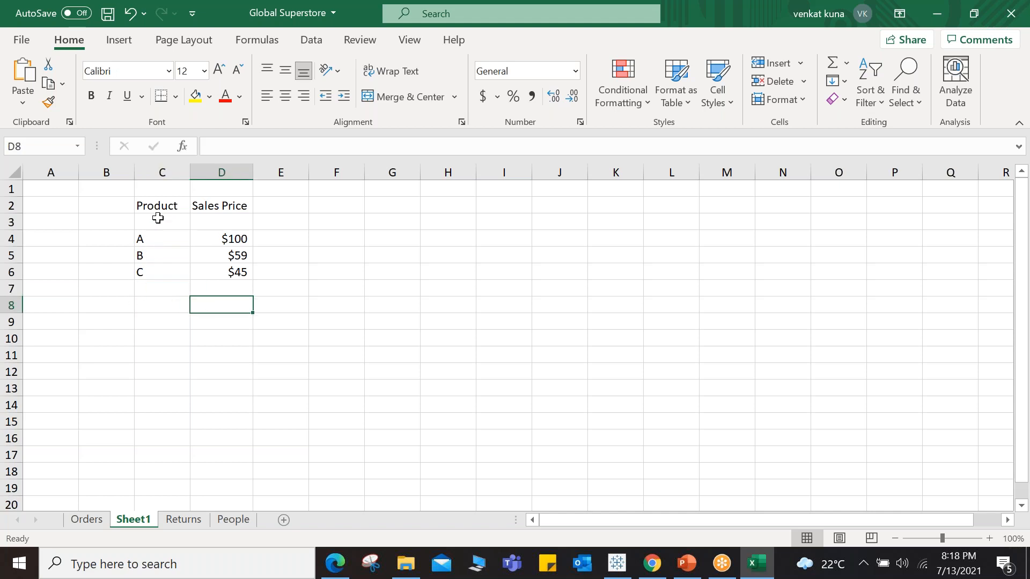
pyautogui.moveTo(158, 204); pyautogui.dragTo(161, 270)
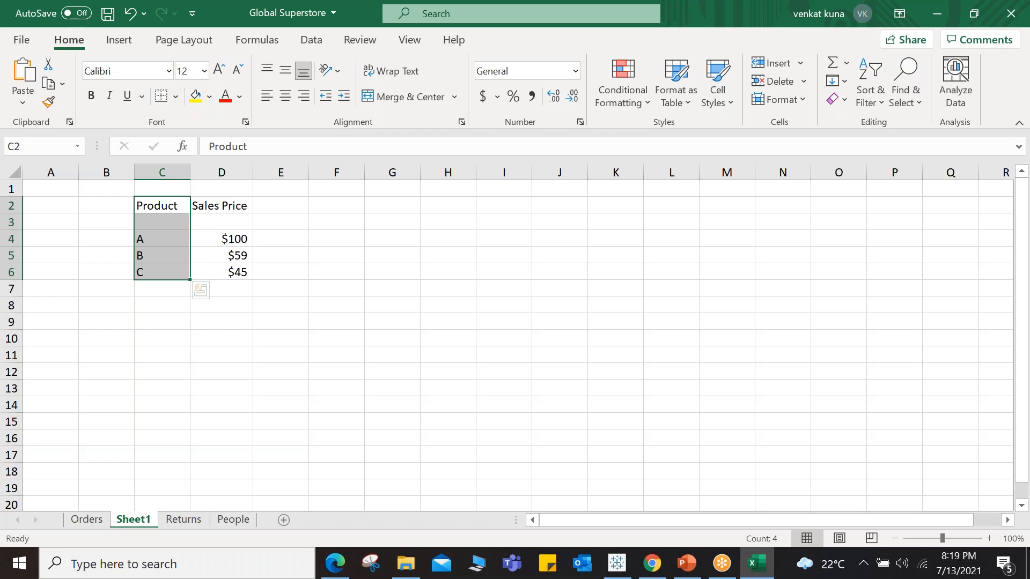
pyautogui.moveTo(235, 238); pyautogui.dragTo(239, 278)
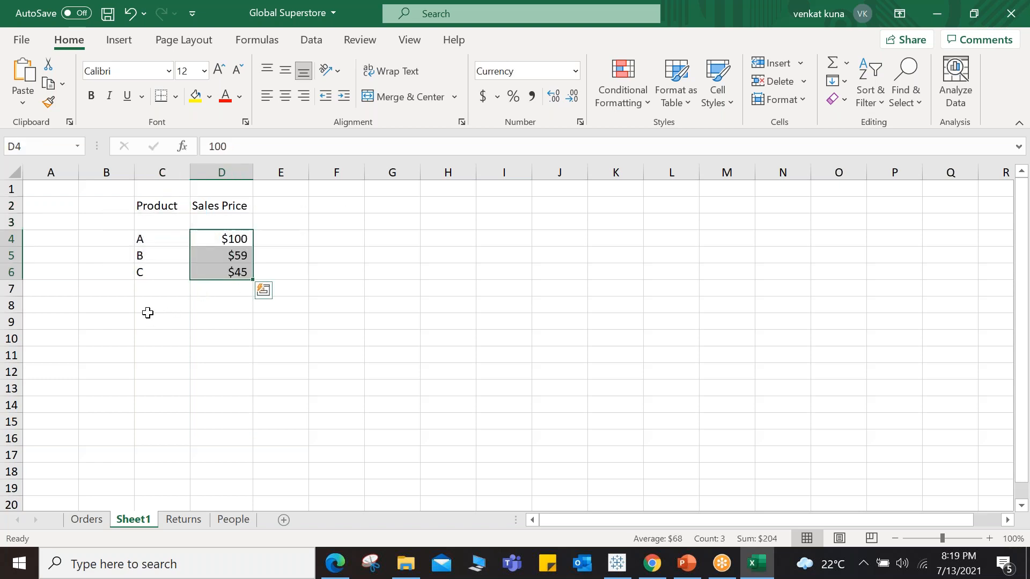
pyautogui.click(146, 307)
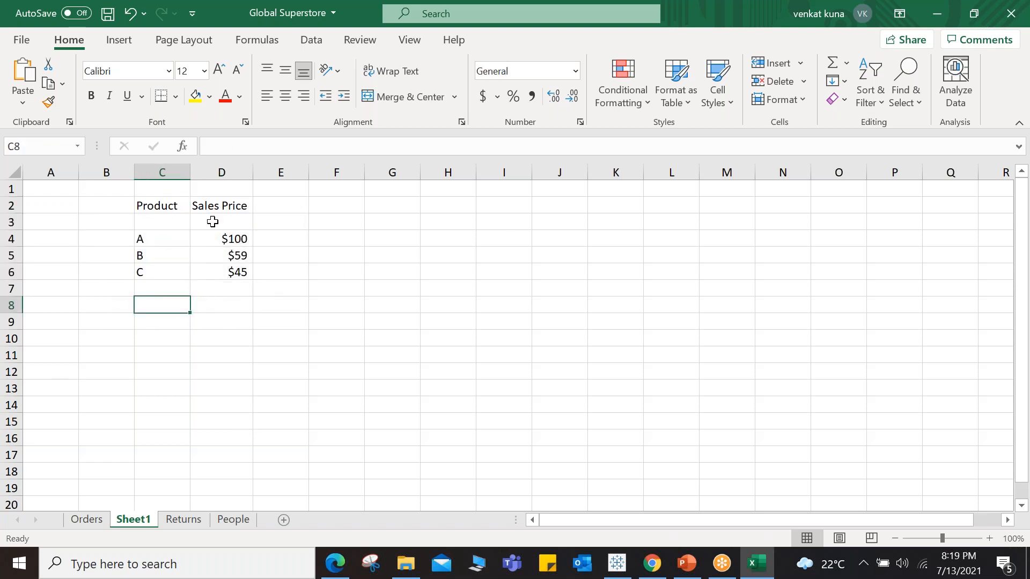
pyautogui.click(163, 186)
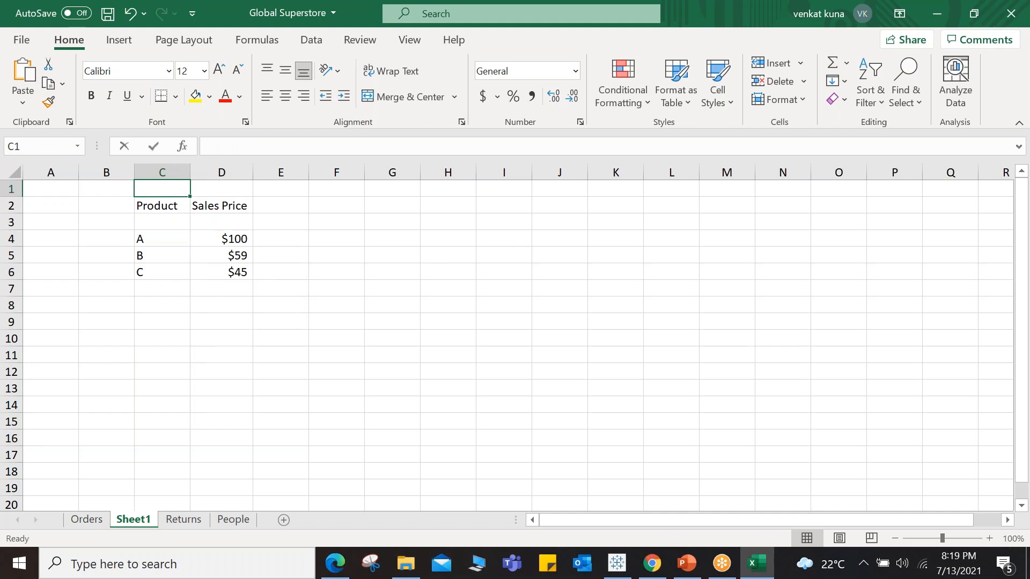
pyautogui.write('Dim')
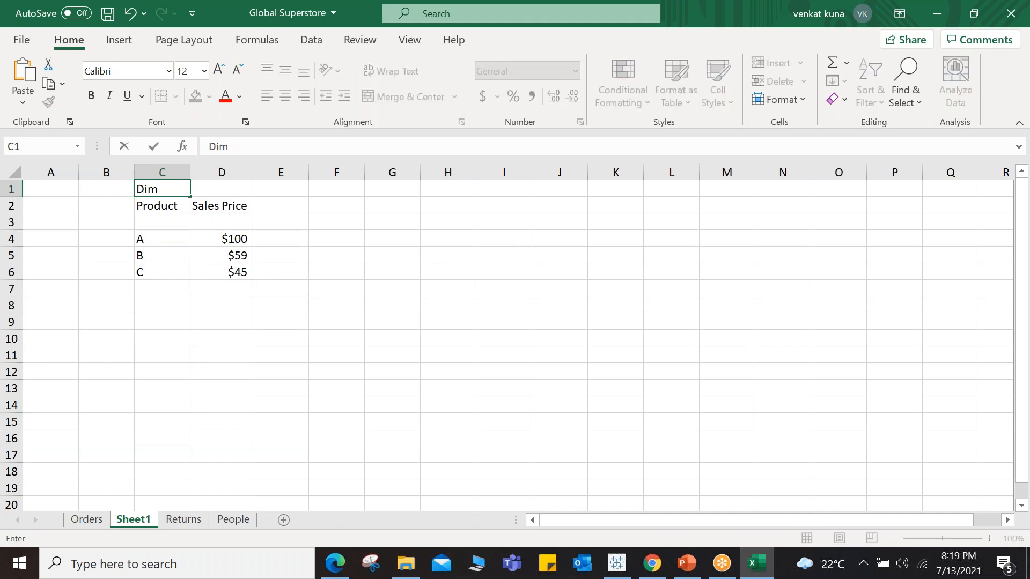
pyautogui.click(219, 192)
pyautogui.write('measure')
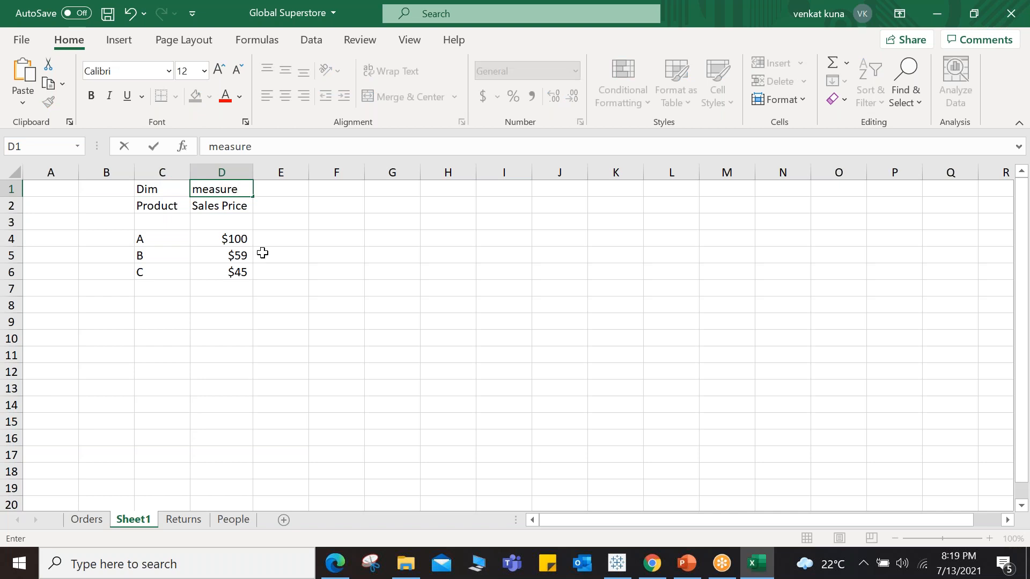
pyautogui.click(311, 317)
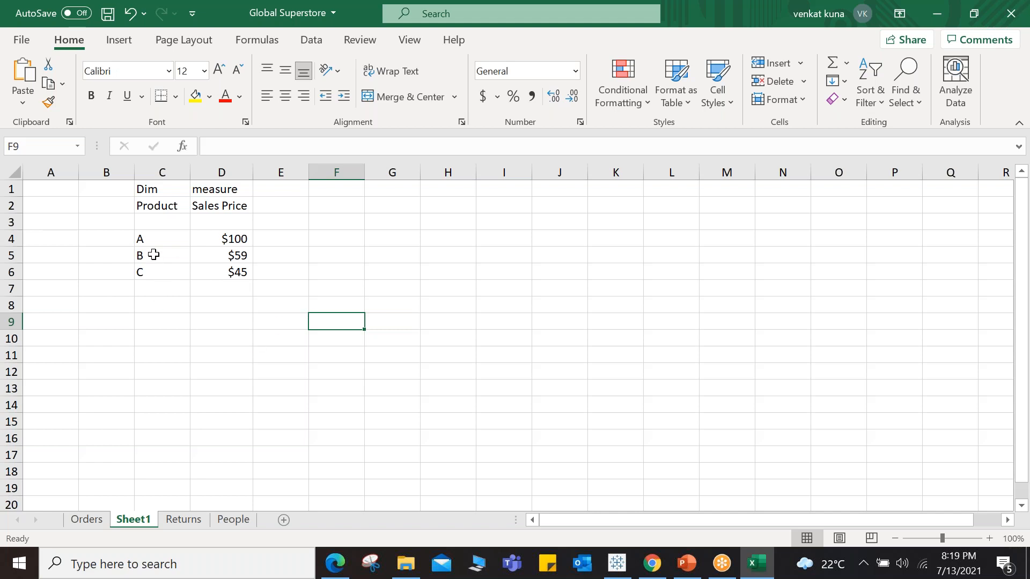
# Step: Select the product names and then the sales price values to compare the dimension and measure columns
pyautogui.moveTo(152, 239); pyautogui.dragTo(153, 268)
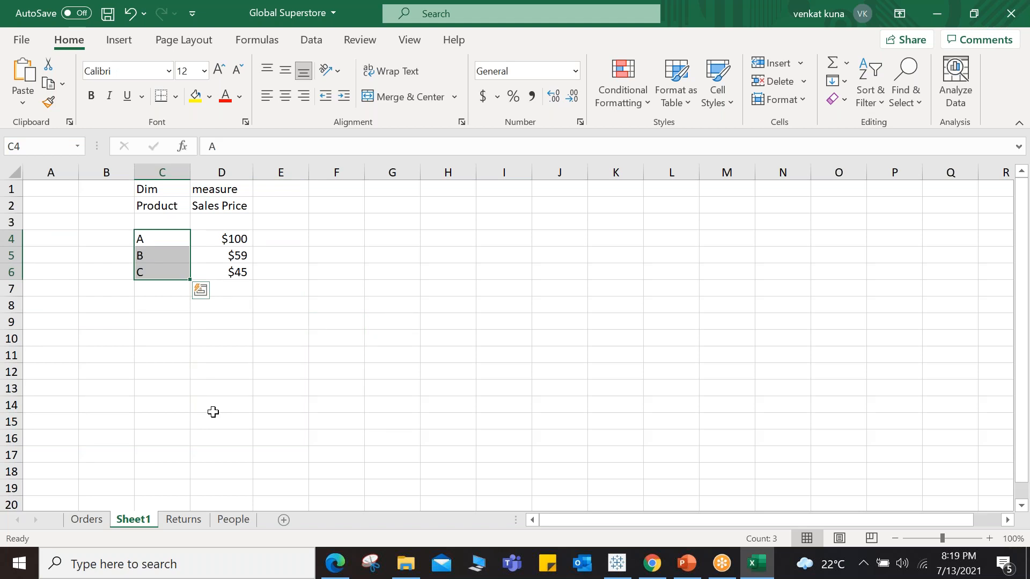
pyautogui.moveTo(238, 240); pyautogui.dragTo(247, 271)
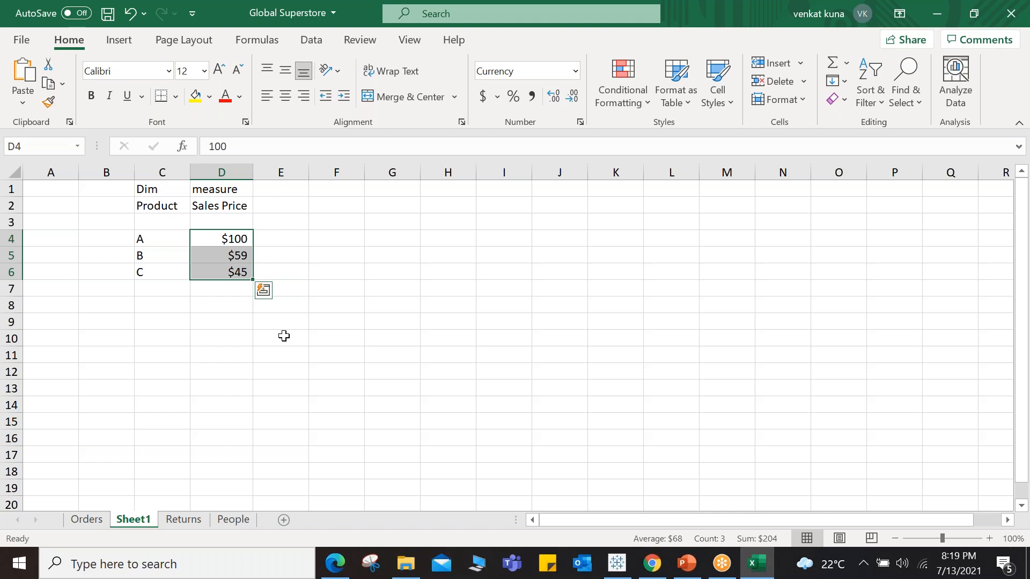
pyautogui.click(320, 231)
pyautogui.click(236, 190)
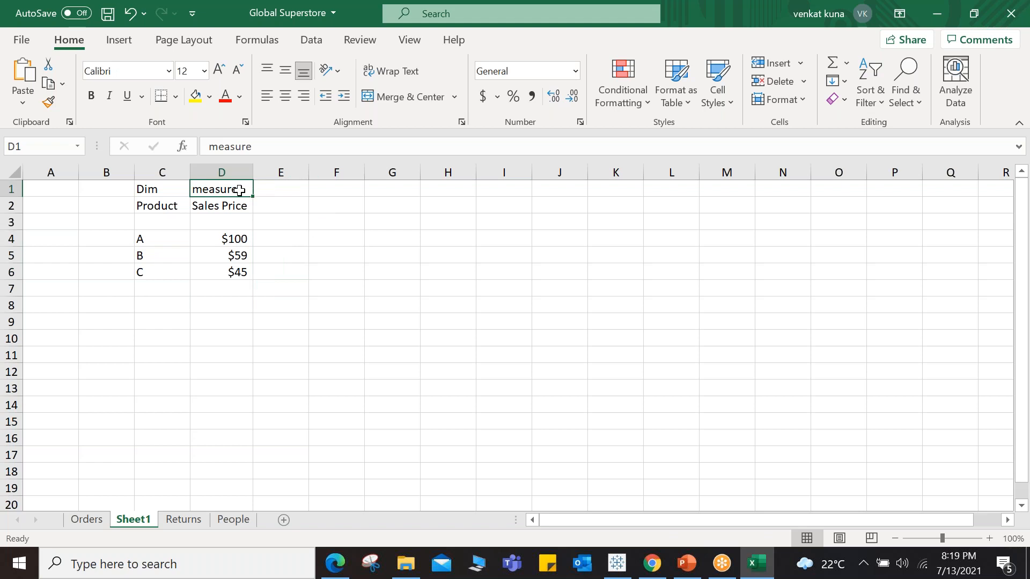
pyautogui.click(232, 240)
pyautogui.moveTo(232, 242); pyautogui.dragTo(237, 283)
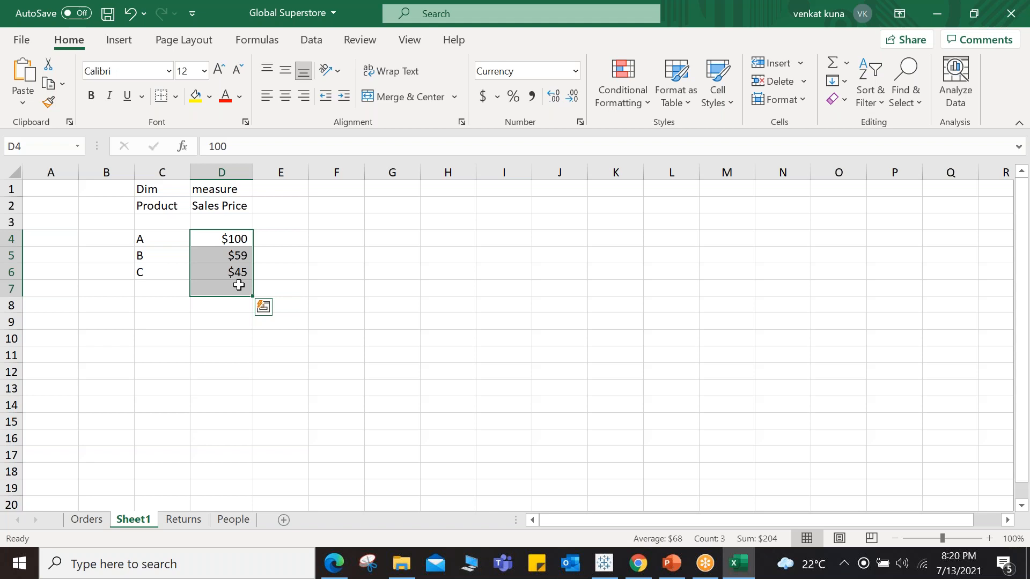
# Step: Enter the header Emp ID in cell G3
pyautogui.click(374, 250)
pyautogui.click(378, 232)
pyautogui.click(378, 223)
pyautogui.write('prod')
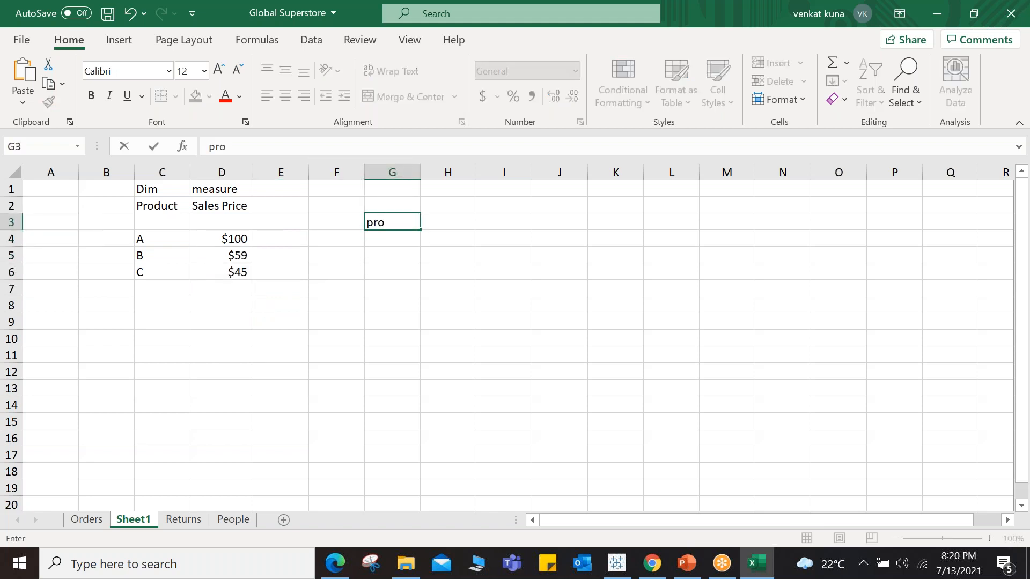
pyautogui.press('BackSpace')
pyautogui.press('BackSpace')
pyautogui.press('BackSpace')
pyautogui.press('BackSpace')
pyautogui.write('Emp ID')
# Step: Fill cells G4 to G6 with the employee IDs 101, 102 and 103
pyautogui.click(379, 227)
pyautogui.click(379, 237)
pyautogui.write('101')
pyautogui.press('Return')
pyautogui.write('102')
pyautogui.press('Return')
pyautogui.write('1')
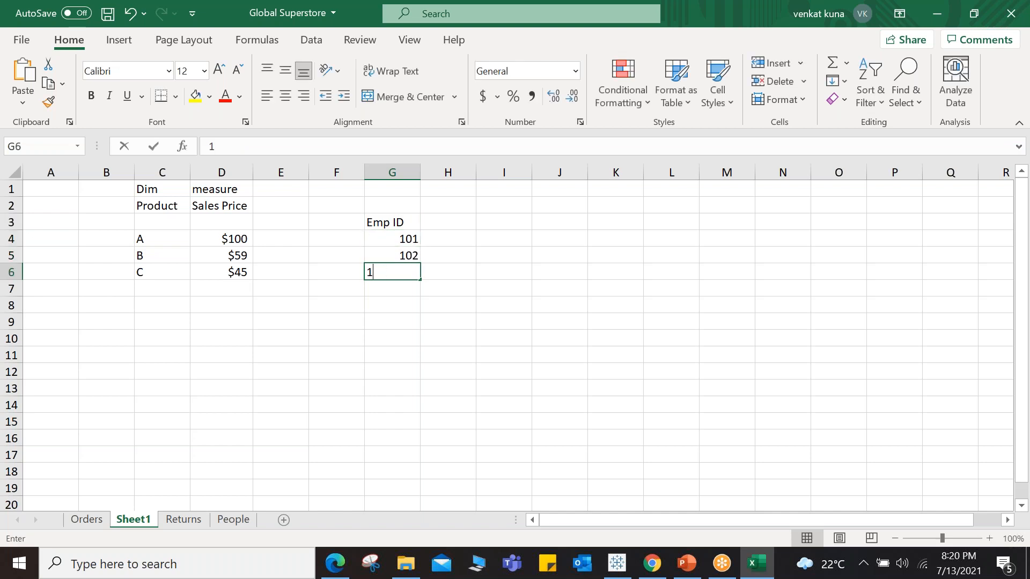
pyautogui.write('03')
pyautogui.click(474, 343)
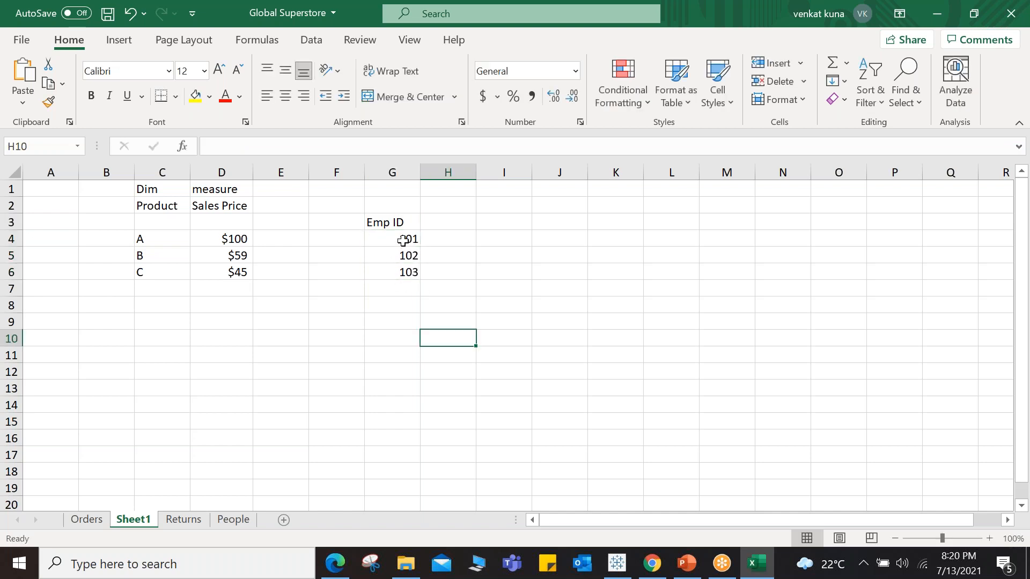
# Step: Select the employee ID column and then the sales price values to compare them
pyautogui.moveTo(405, 239); pyautogui.dragTo(406, 271)
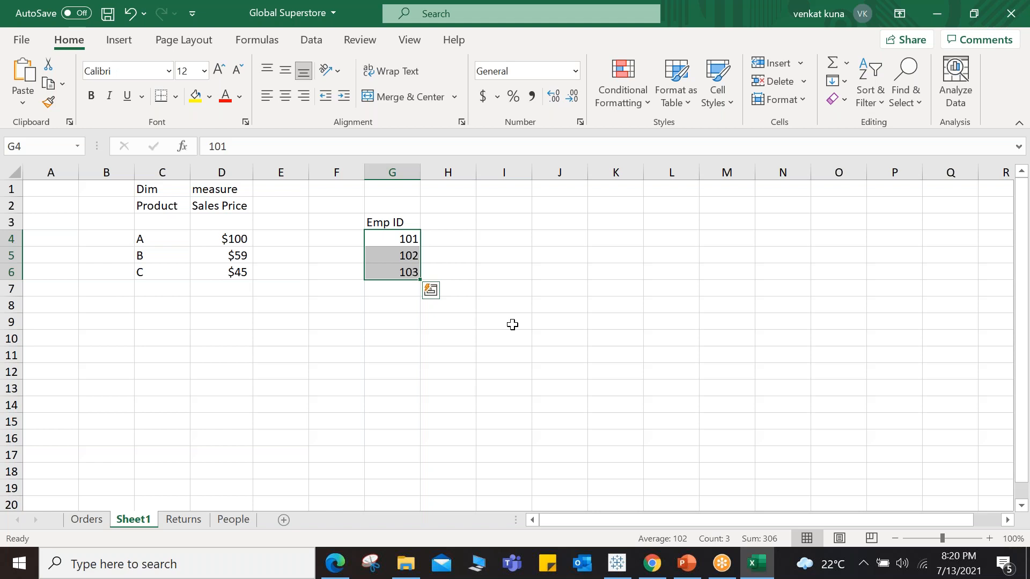
pyautogui.moveTo(403, 219); pyautogui.dragTo(406, 274)
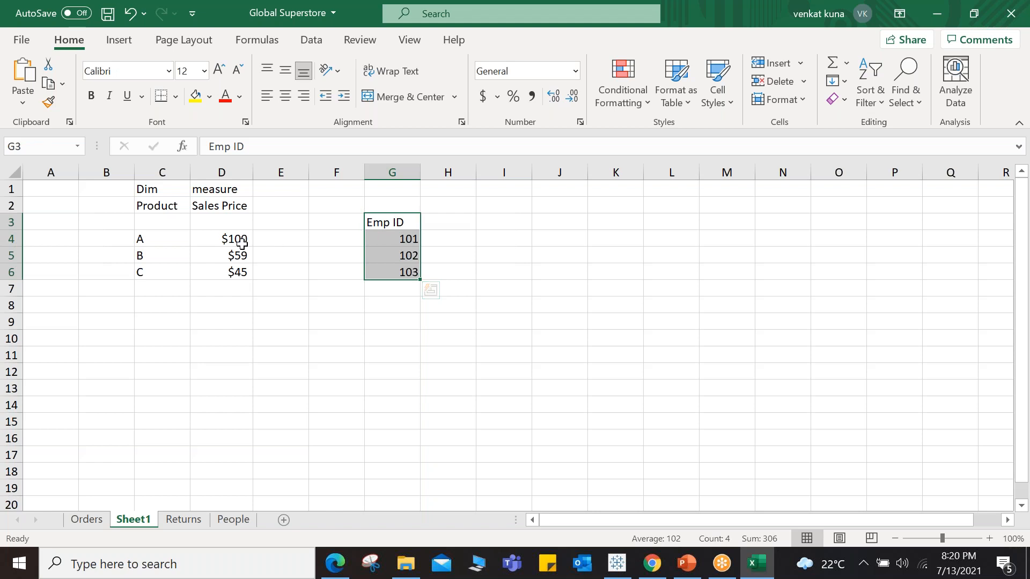
pyautogui.moveTo(239, 236); pyautogui.dragTo(242, 271)
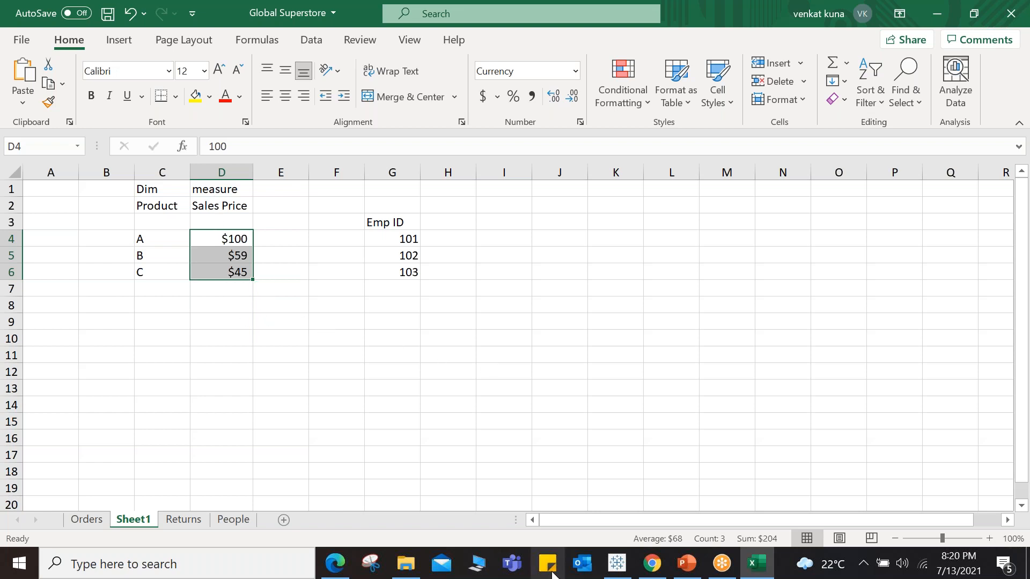
# Step: Switch to Tableau and examine the type icons of the dimension and measure fields in the data pane
pyautogui.click(616, 563)
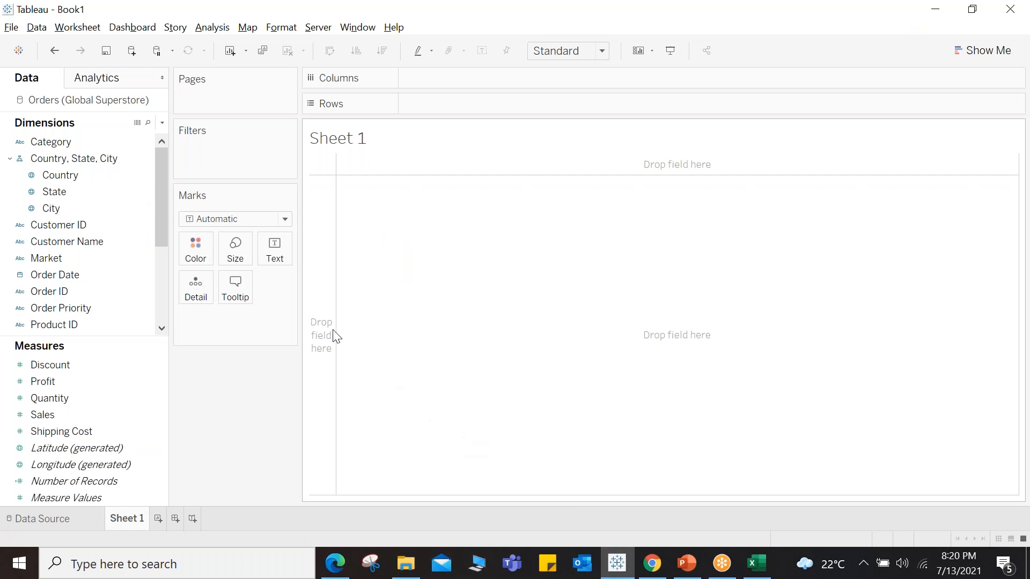
pyautogui.click(149, 209)
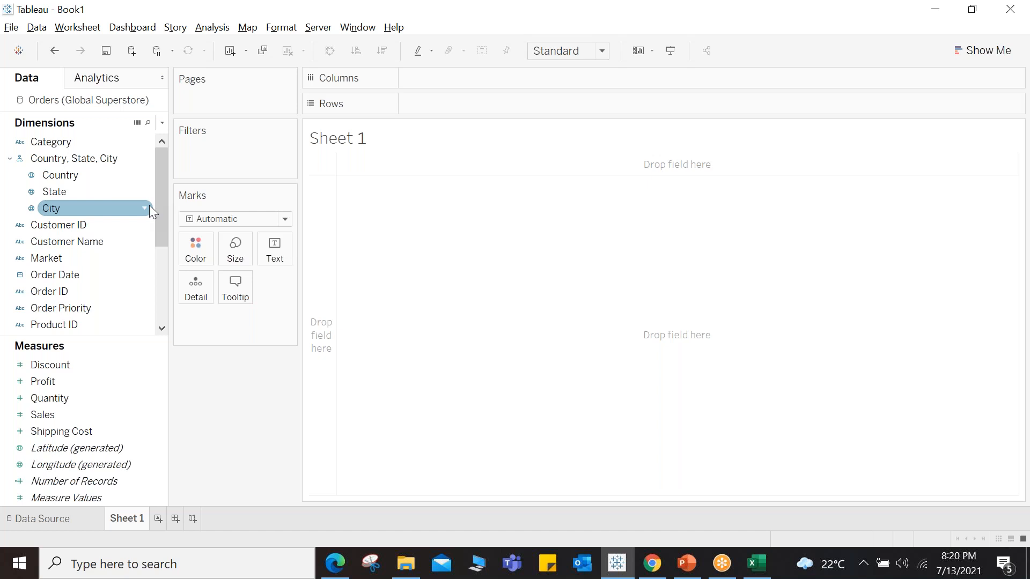
pyautogui.click(50, 365)
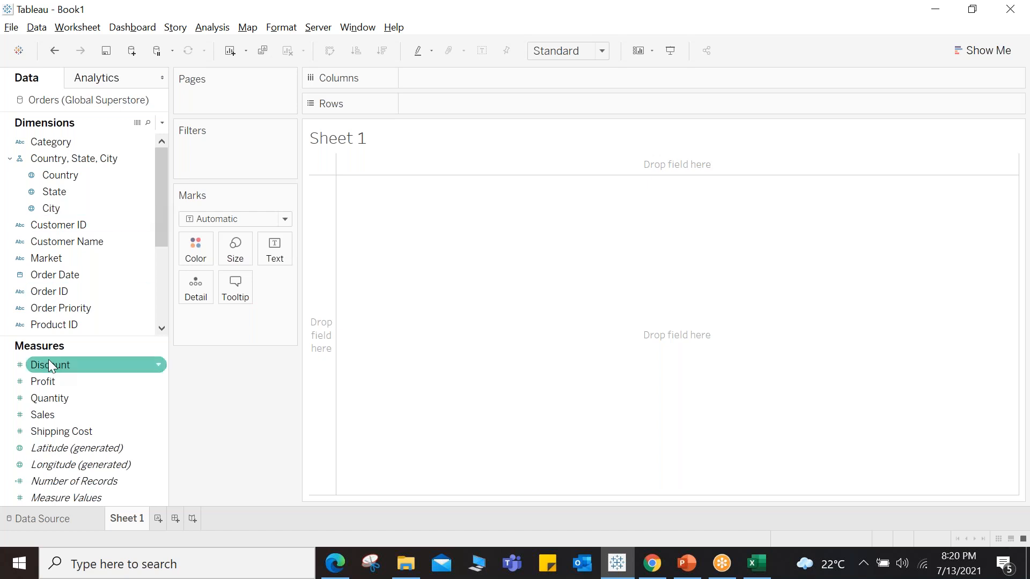
pyautogui.click(46, 291)
pyautogui.click(45, 381)
pyautogui.click(54, 398)
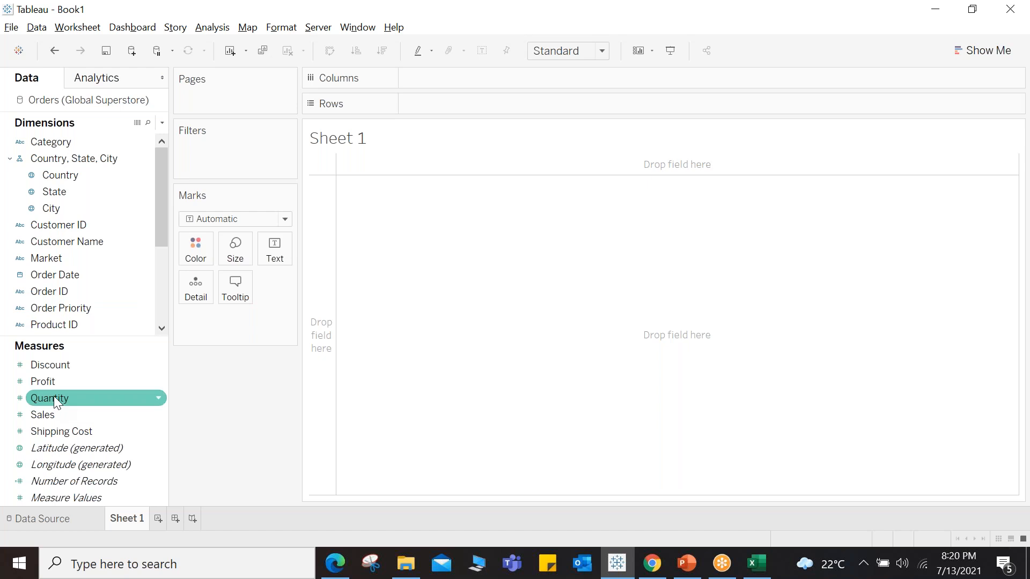
pyautogui.click(48, 210)
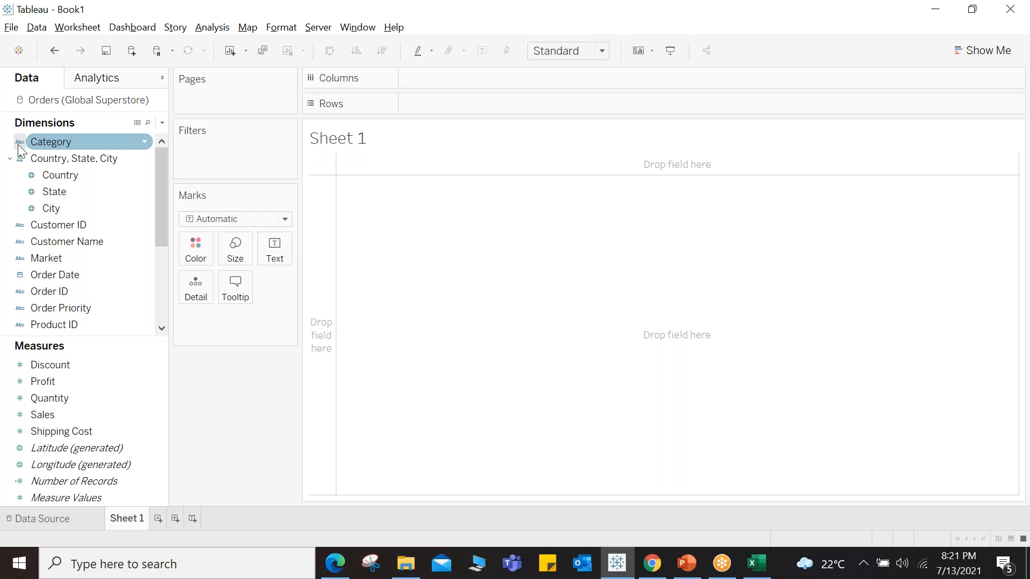
pyautogui.click(55, 186)
pyautogui.click(61, 179)
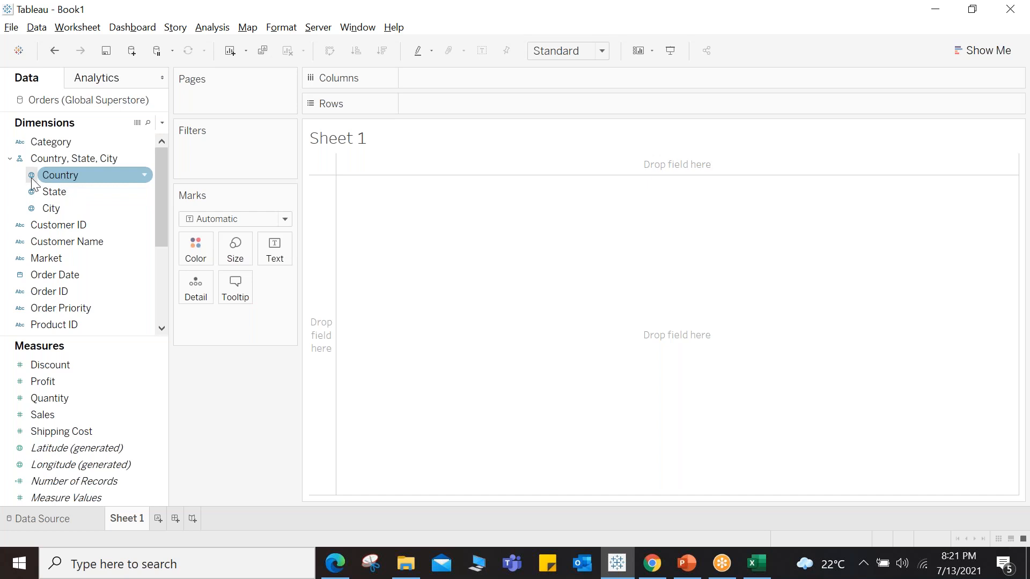
pyautogui.click(38, 193)
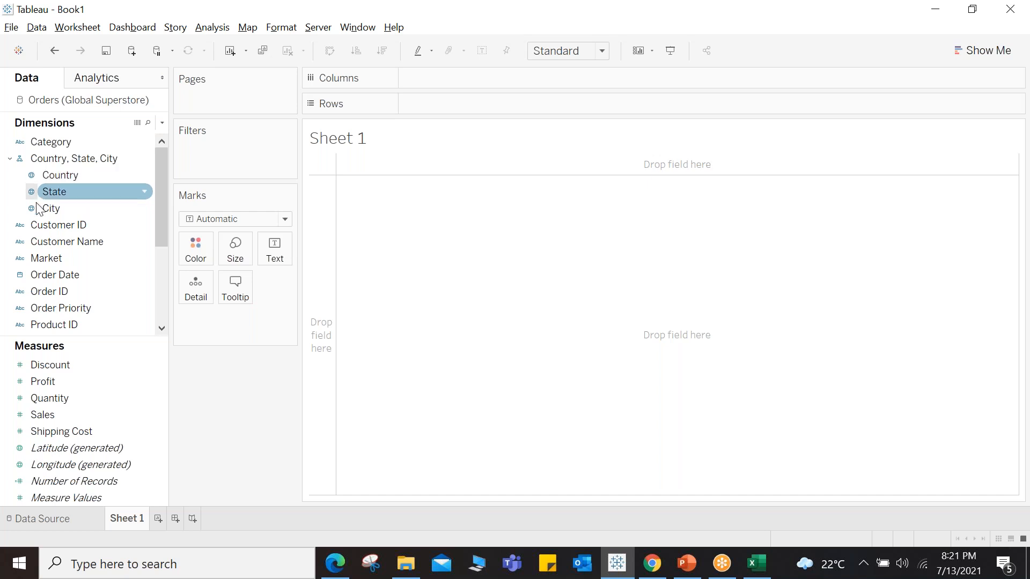
pyautogui.click(44, 278)
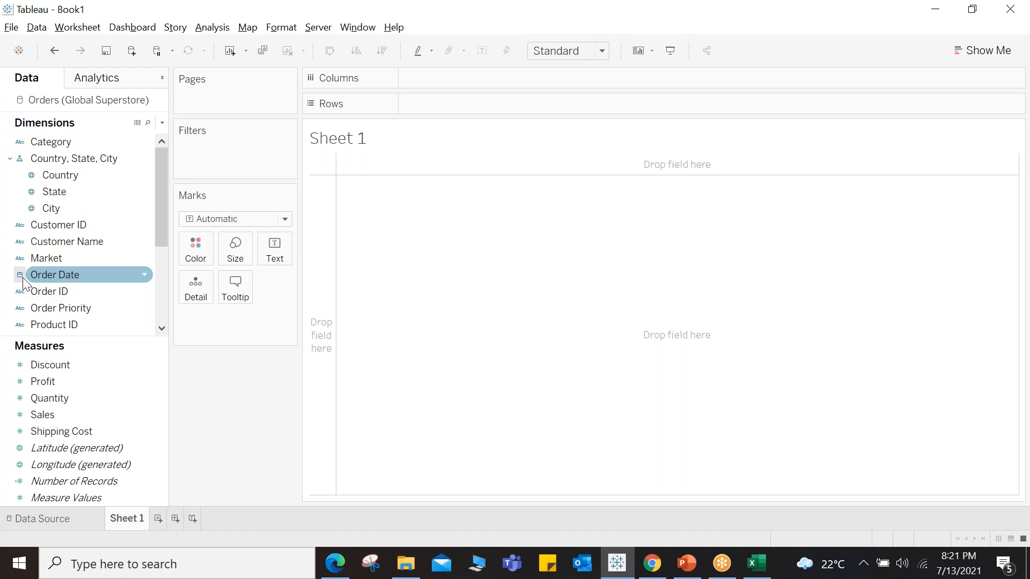
pyautogui.scroll(-2, 23, 282)
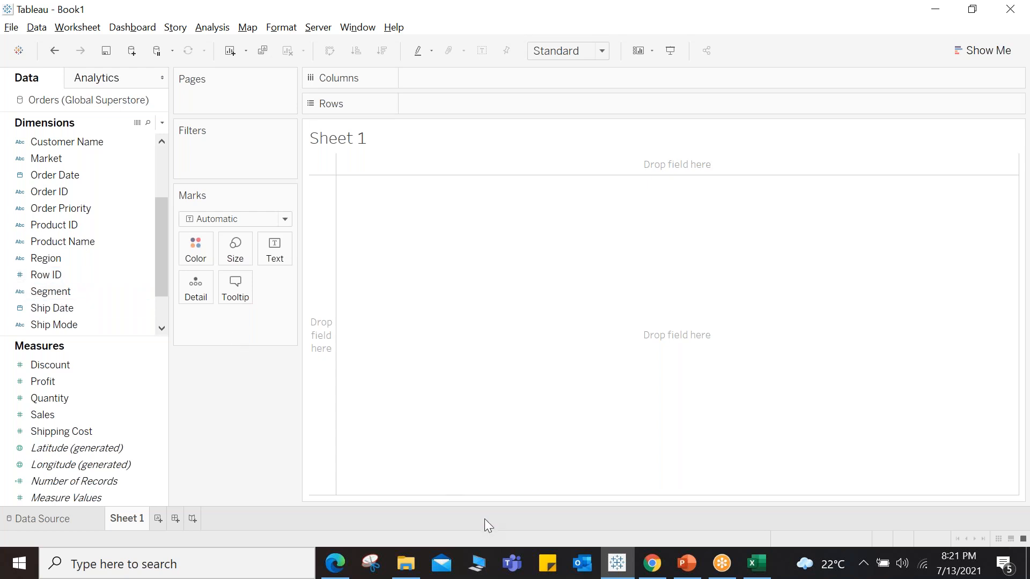
# Step: Return to the spreadsheet, clear the Emp ID entries in column G, and enter the header Symbol in H3
pyautogui.click(756, 559)
pyautogui.click(494, 342)
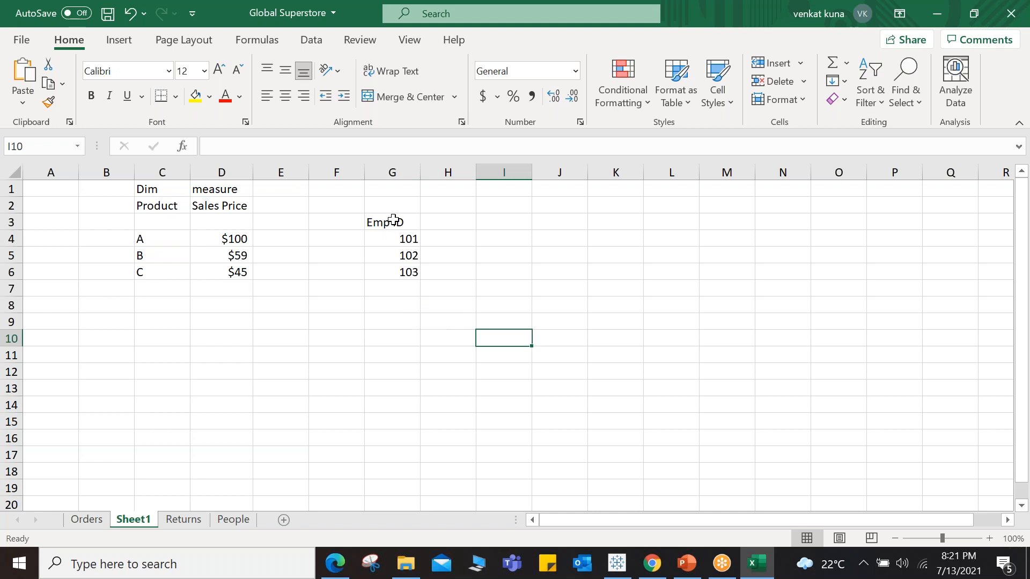
pyautogui.moveTo(392, 220); pyautogui.dragTo(408, 258)
pyautogui.press('Delete')
pyautogui.click(442, 220)
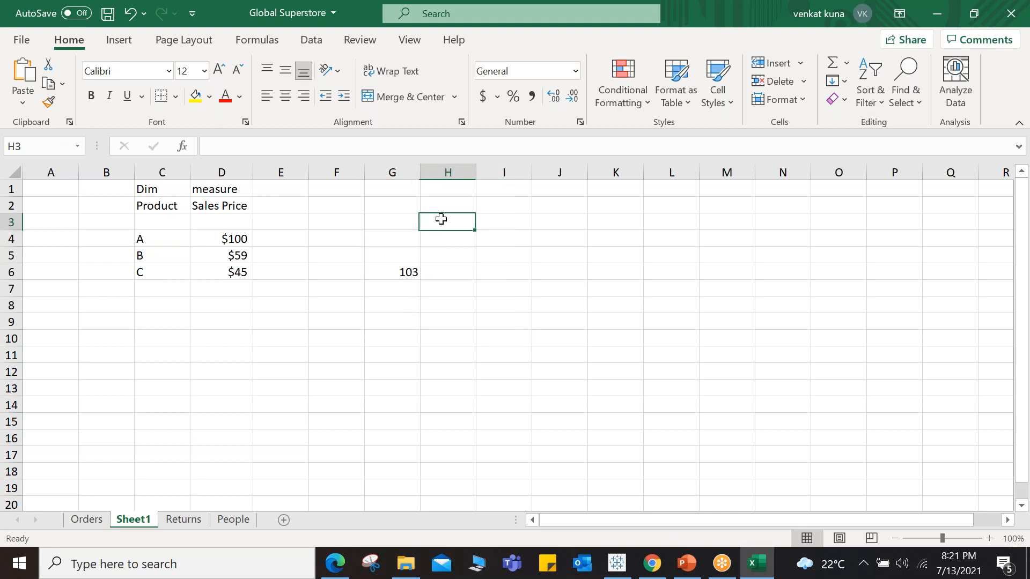
pyautogui.write('Symbol')
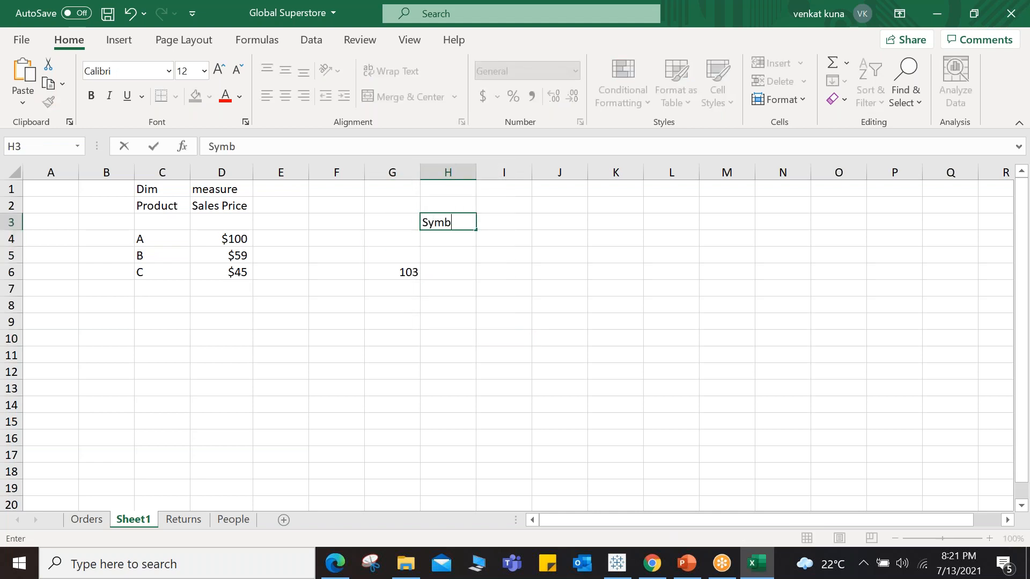
pyautogui.click(408, 276)
pyautogui.press('Delete')
# Step: Enter Abc, Global, calender and calender and time in cells H5 to H8
pyautogui.click(428, 260)
pyautogui.write('Abc')
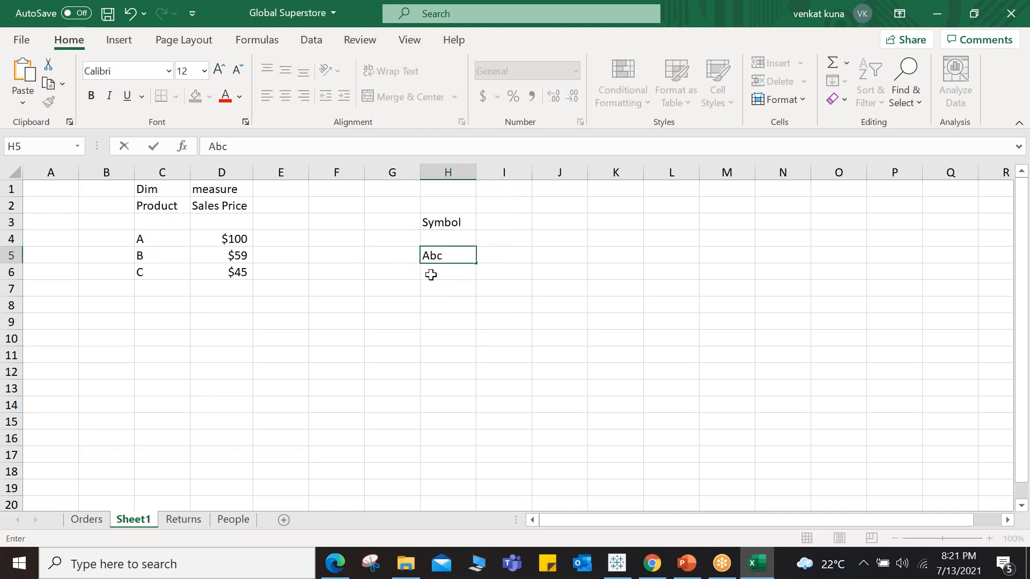
pyautogui.press('Return')
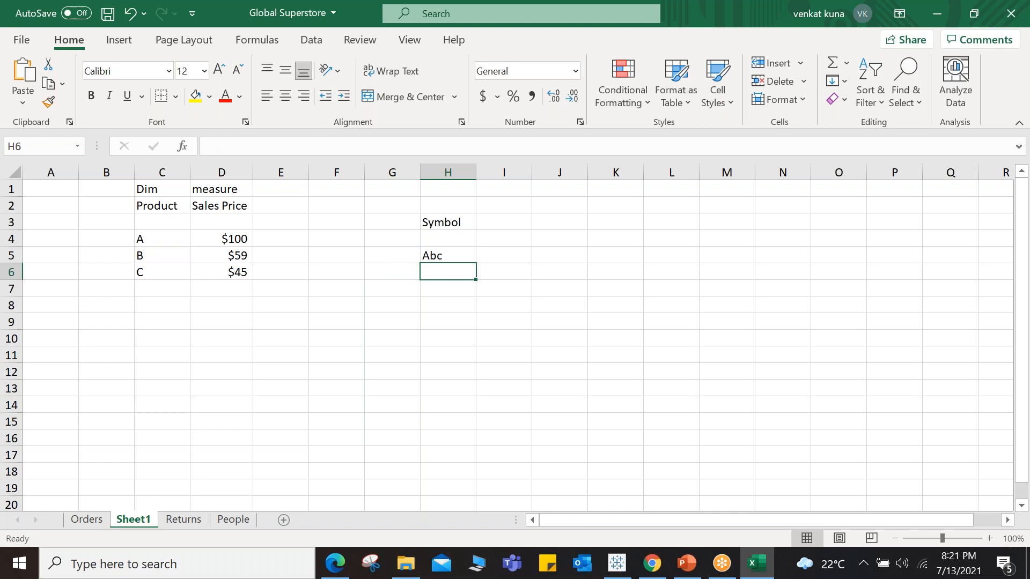
pyautogui.write('Global')
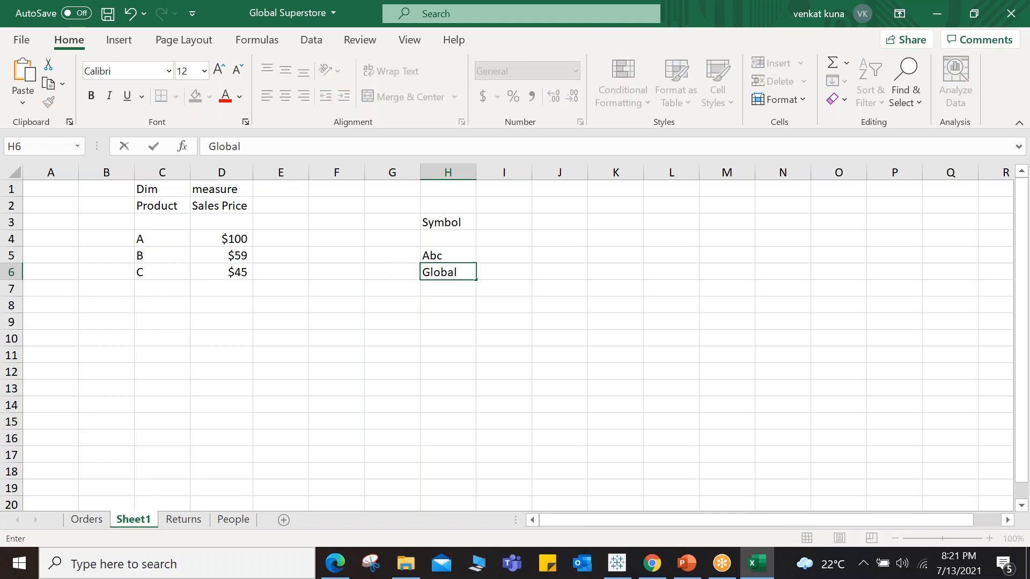
pyautogui.press('Return')
pyautogui.write('ca')
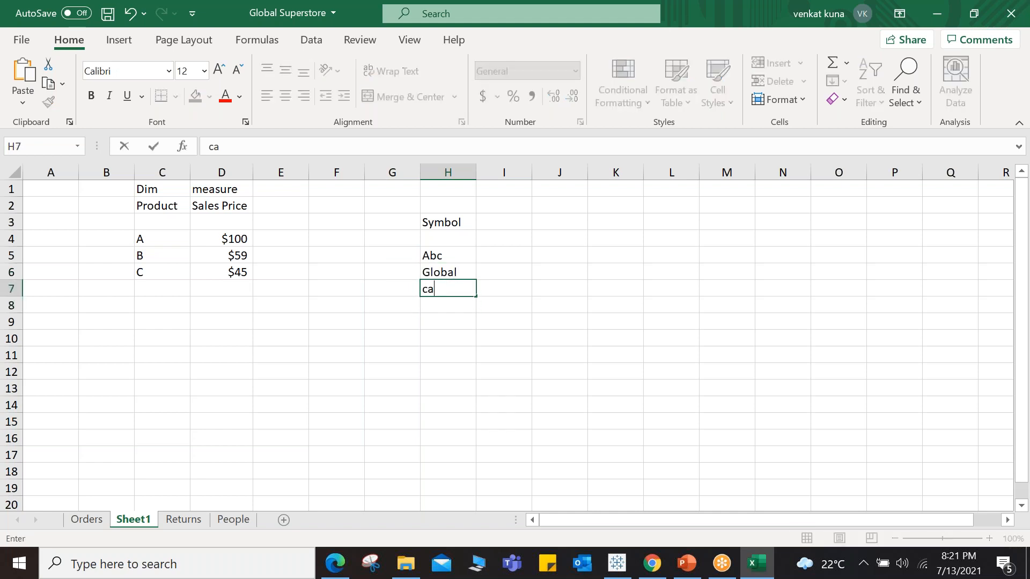
pyautogui.write('lender')
pyautogui.press('Return')
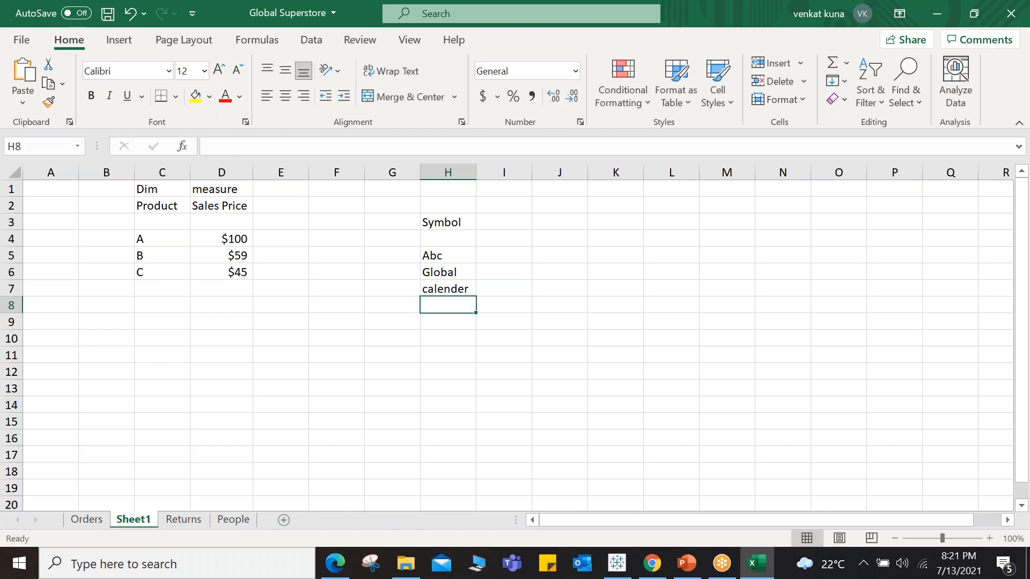
pyautogui.write('calender an')
pyautogui.press('BackSpace')
pyautogui.write('and time')
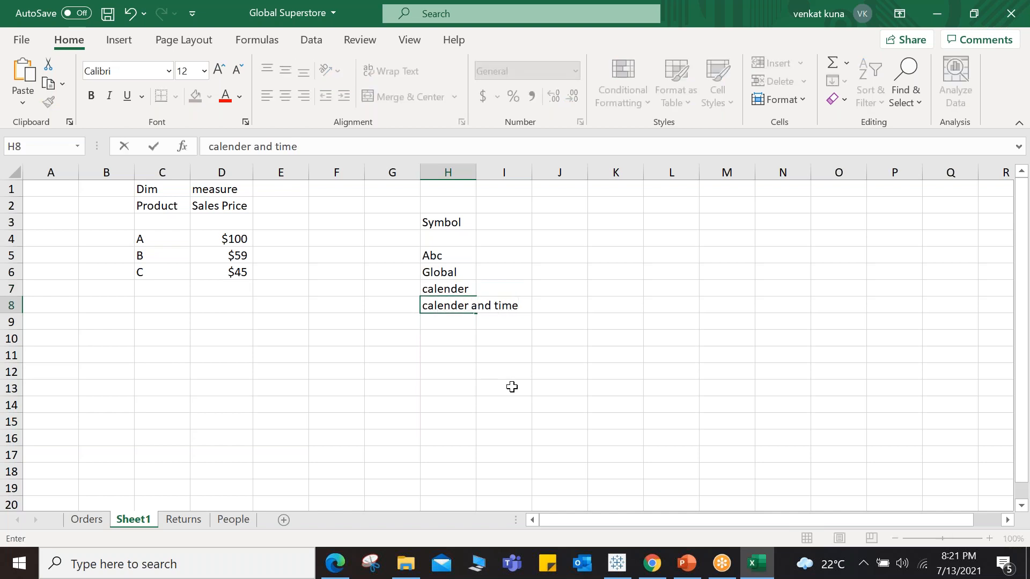
# Step: Autofit column H to its contents and enter # in cell H9
pyautogui.click(507, 388)
pyautogui.doubleClick(476, 172)
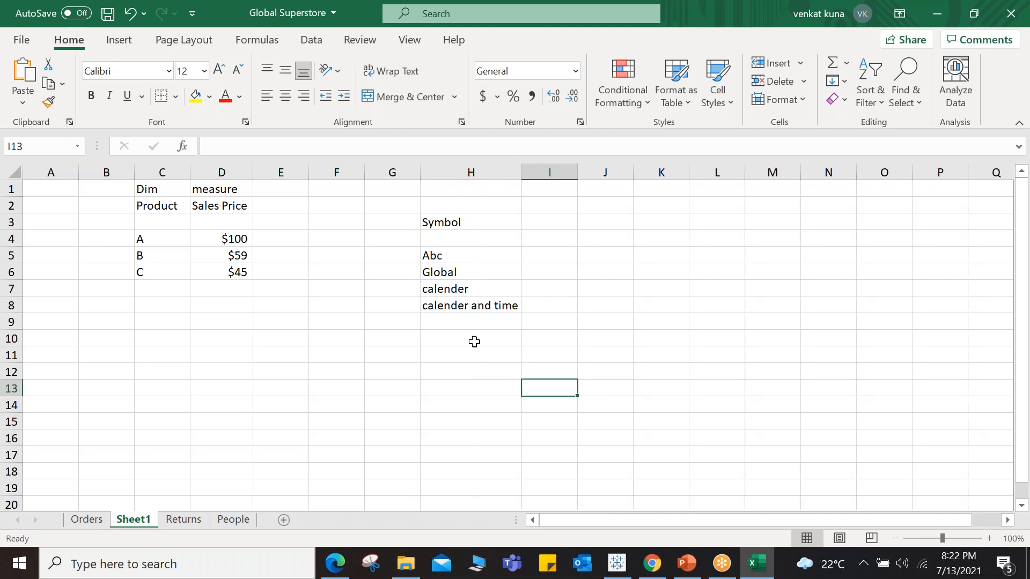
pyautogui.click(446, 318)
pyautogui.write('#')
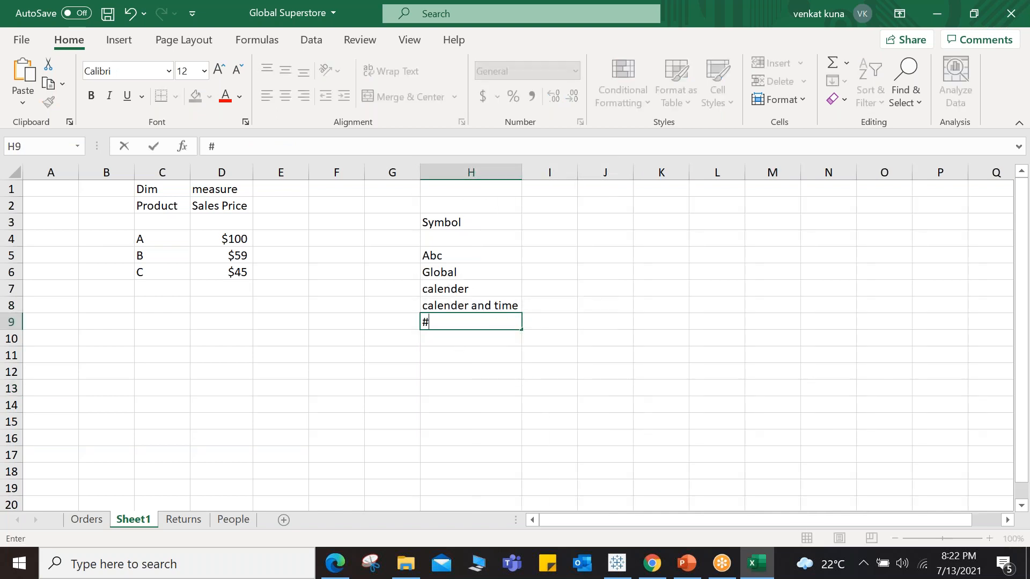
# Step: Enter the header Datatype in cell I3
pyautogui.click(527, 367)
pyautogui.click(531, 222)
pyautogui.write('Da')
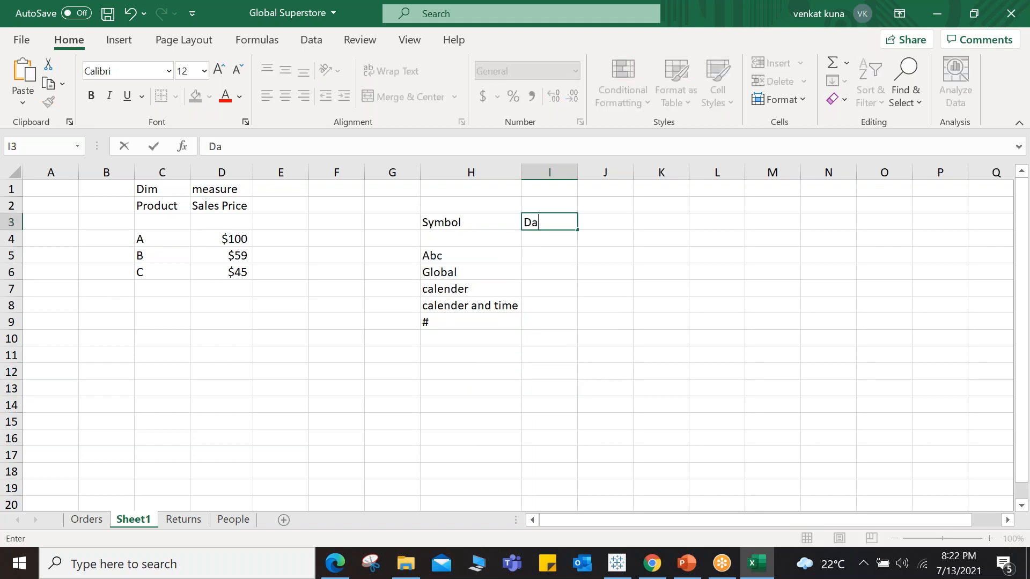
pyautogui.write('tatype')
pyautogui.click(660, 321)
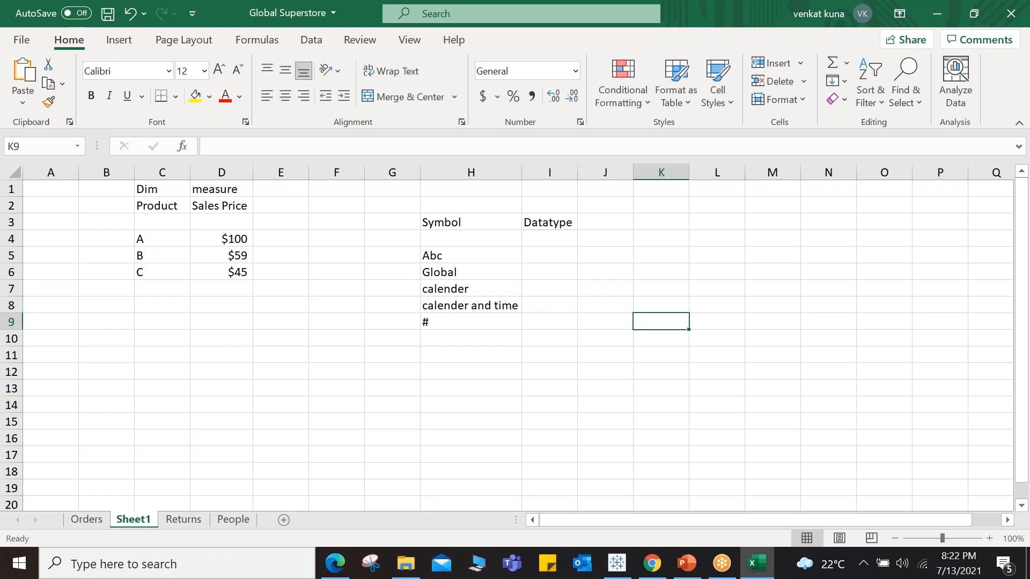
# Step: Enter the data types Text and geographics in cells I5 and I6
pyautogui.click(543, 257)
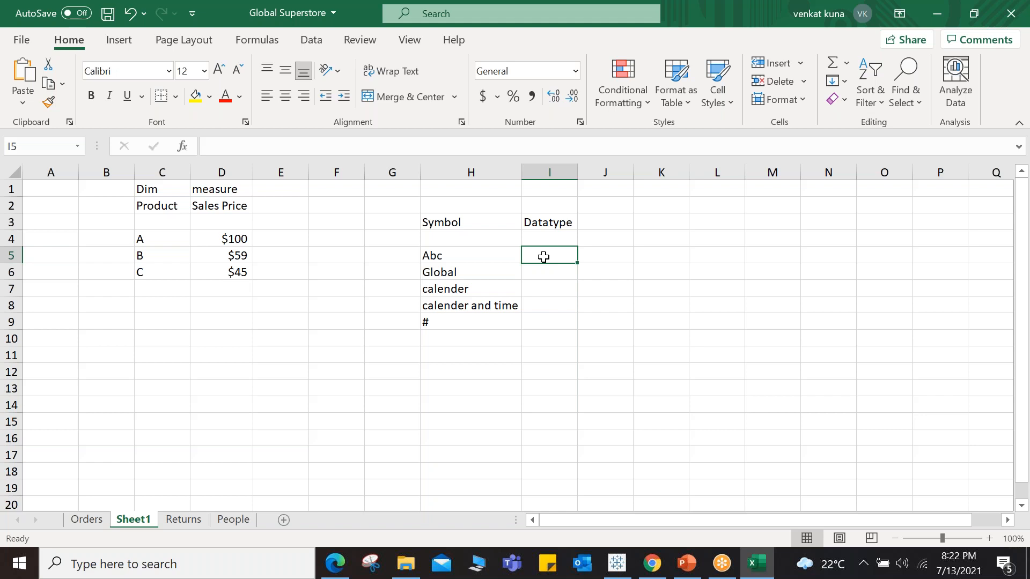
pyautogui.write('Text')
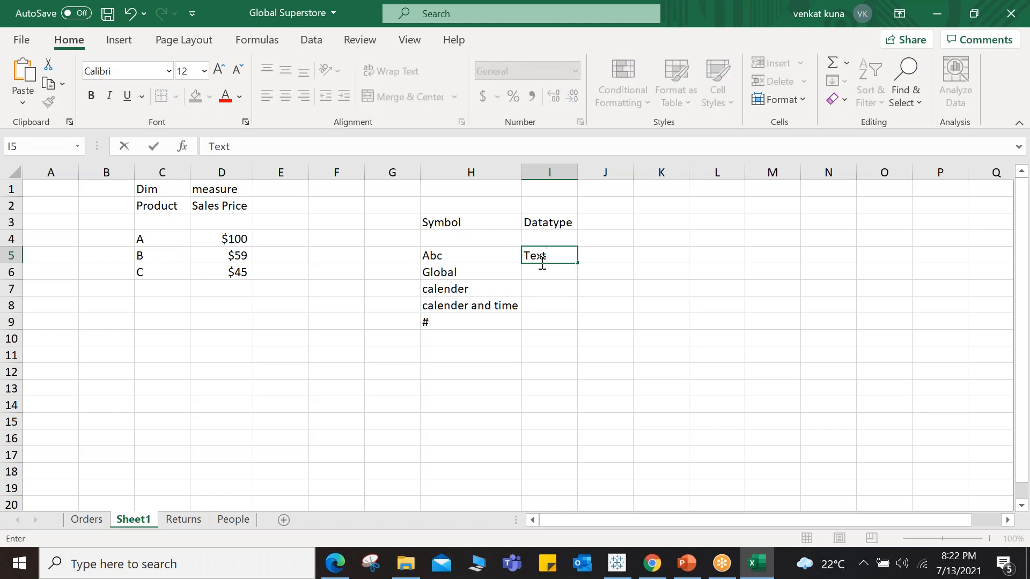
pyautogui.click(533, 270)
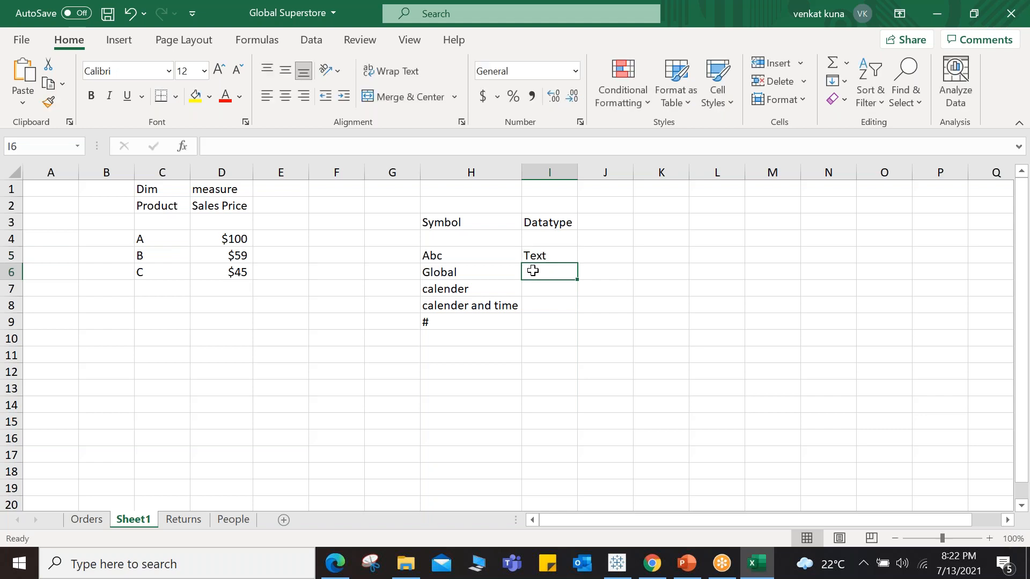
pyautogui.write('geographics')
pyautogui.click(549, 290)
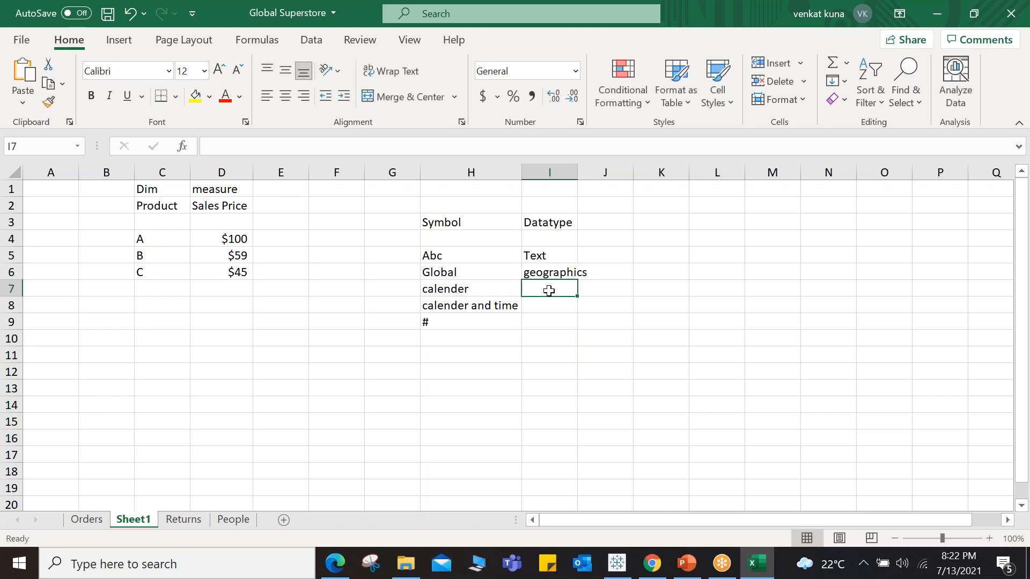
# Step: Enter date in cell I7 and date and time in cell I8
pyautogui.write('date')
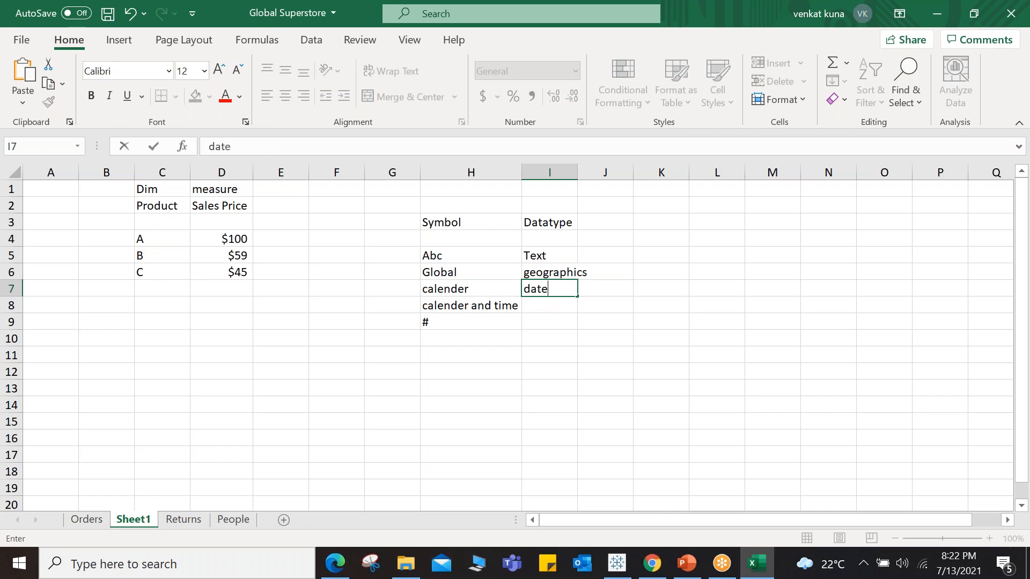
pyautogui.click(547, 306)
pyautogui.write('date and time')
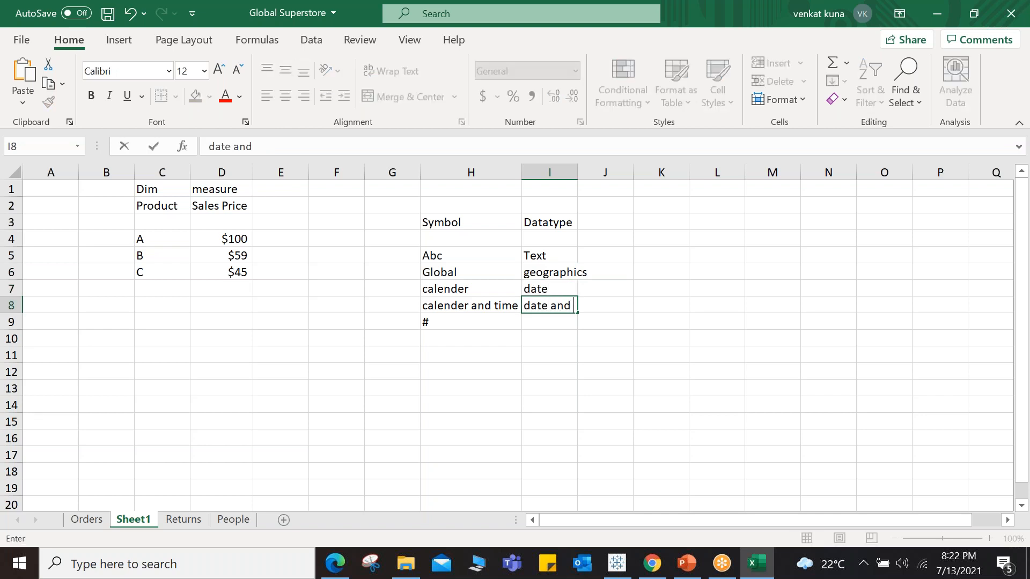
pyautogui.click(544, 322)
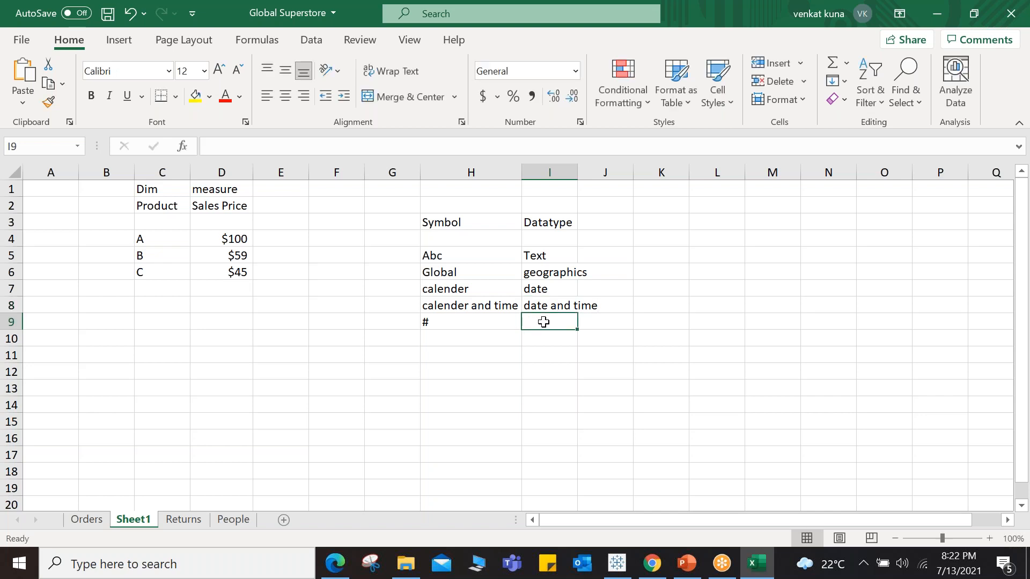
# Step: Enter the data type Numeric in cell I9
pyautogui.press('BackSpace')
pyautogui.press('BackSpace')
pyautogui.press('BackSpace')
pyautogui.write('Nu')
pyautogui.press('BackSpace')
pyautogui.write('umeric')
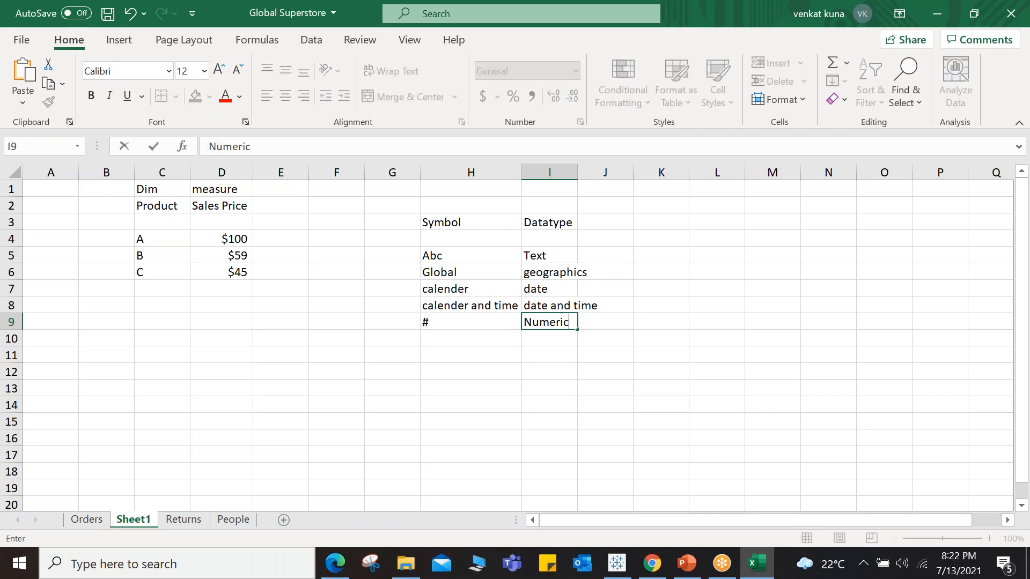
pyautogui.click(546, 375)
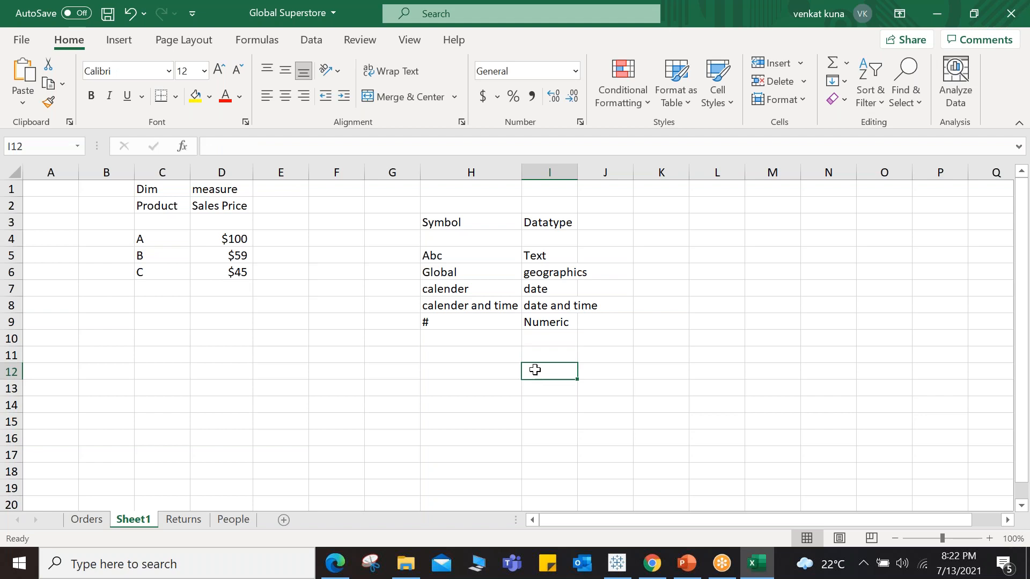
# Step: Switch to Tableau and scroll the Dimensions list back to the top
pyautogui.click(482, 383)
pyautogui.click(578, 172)
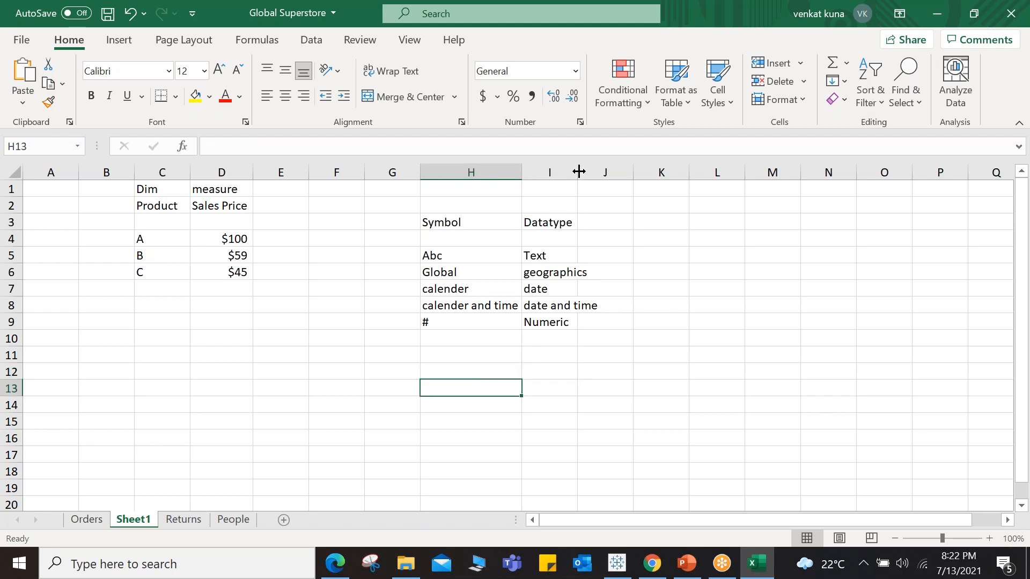
pyautogui.click(610, 558)
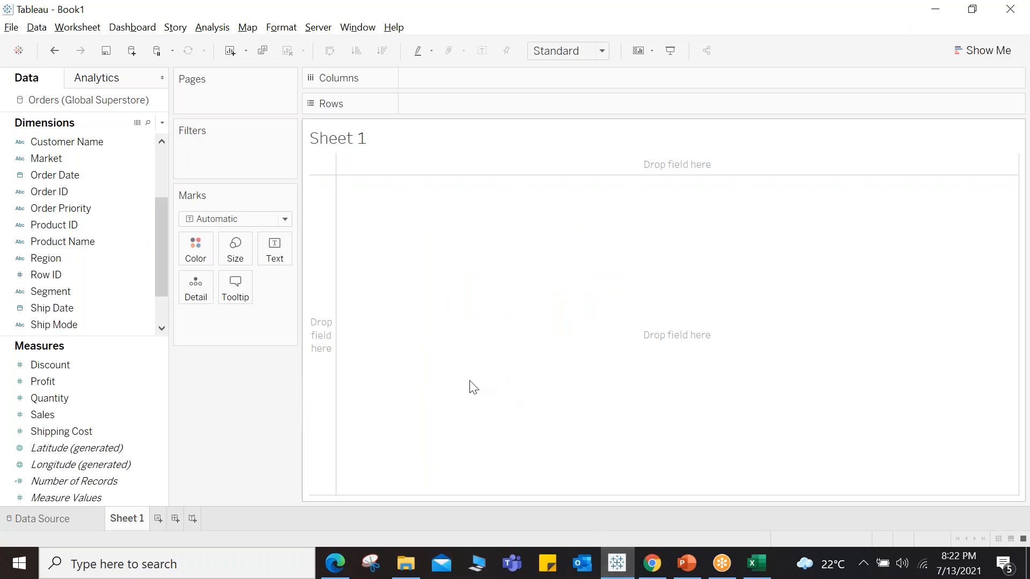
pyautogui.moveTo(163, 228); pyautogui.dragTo(166, 178)
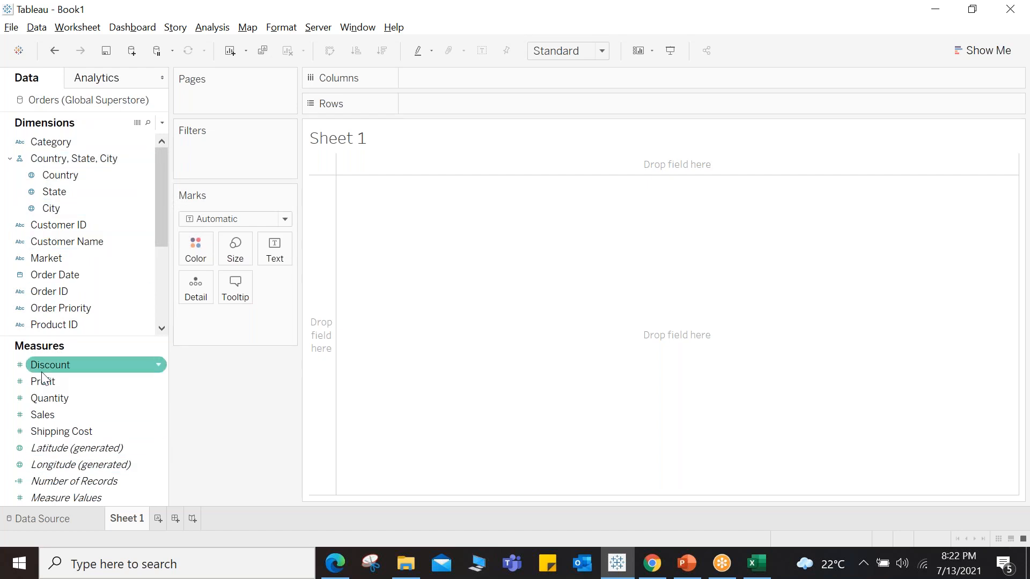
# Step: Browse the Analytics pane and the start page, then return to the Sheet 1 worksheet
pyautogui.click(117, 90)
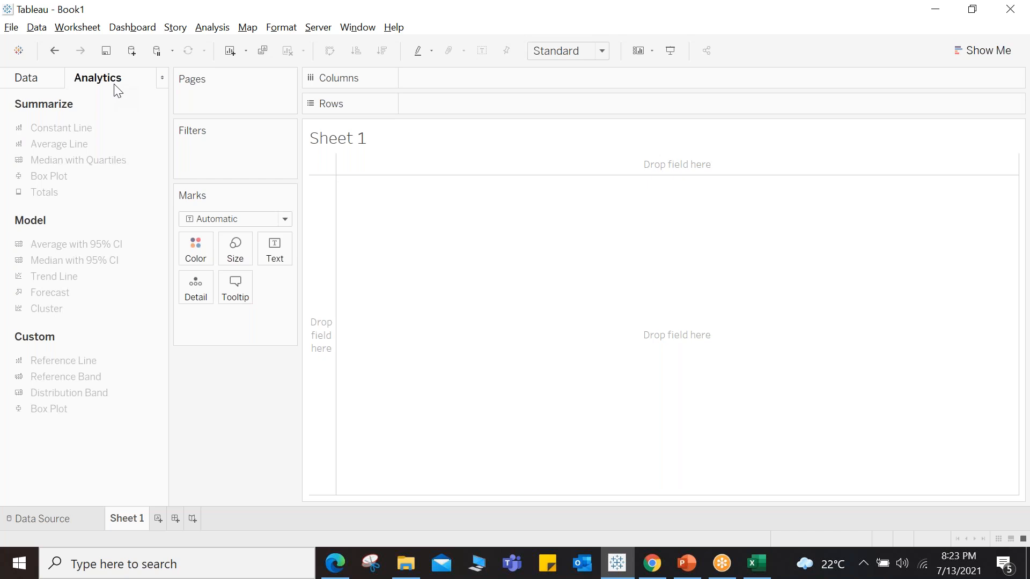
pyautogui.click(33, 85)
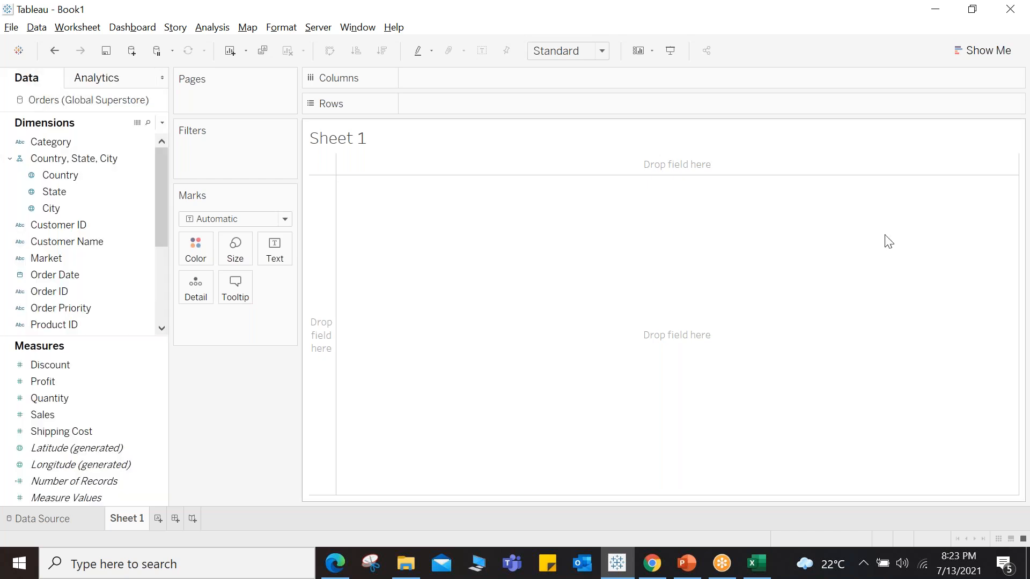
pyautogui.click(18, 52)
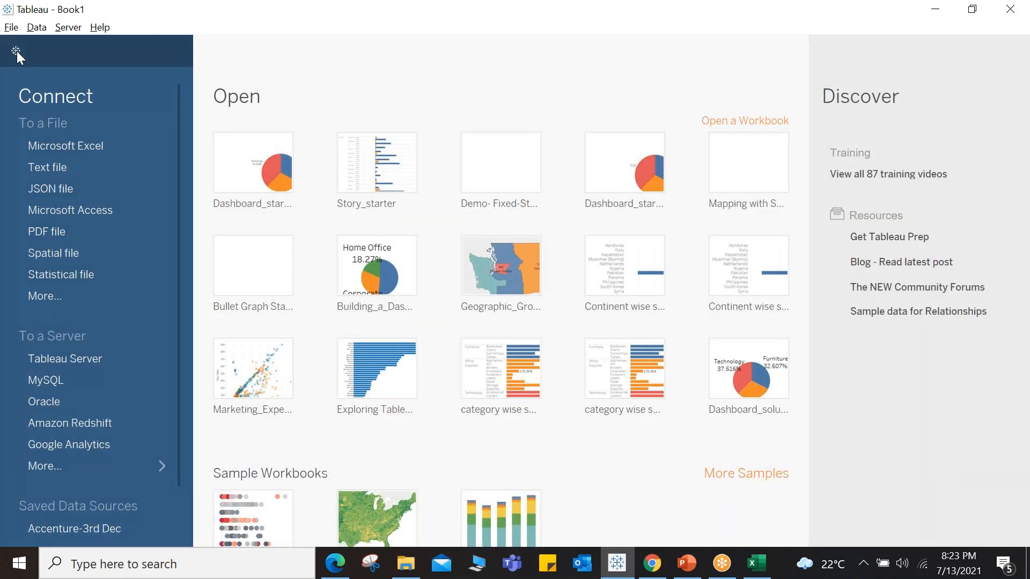
pyautogui.click(17, 52)
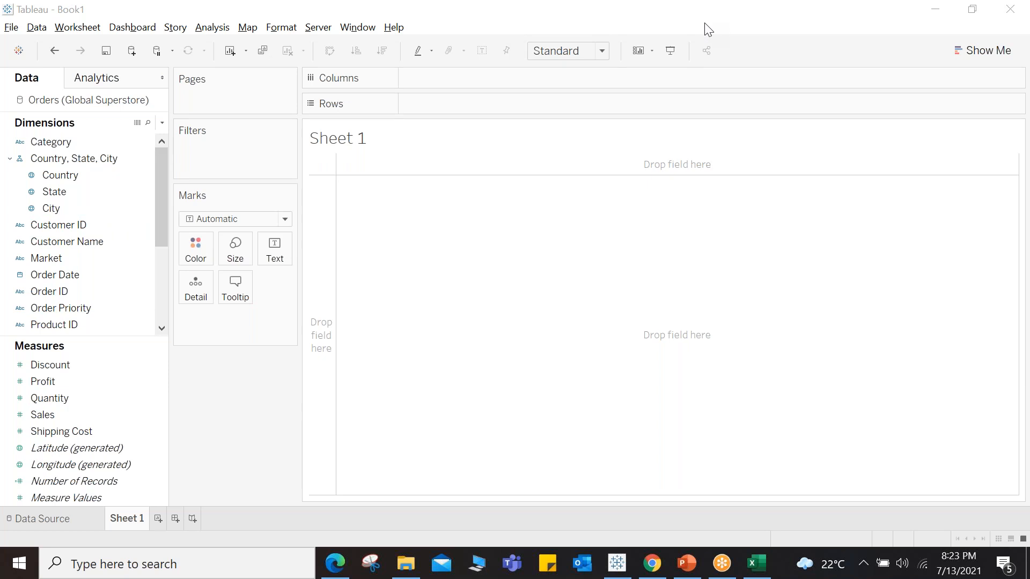
# Step: Build a horizontal bar chart with Sub-Category on Rows and Sales on Columns
pyautogui.click(524, 248)
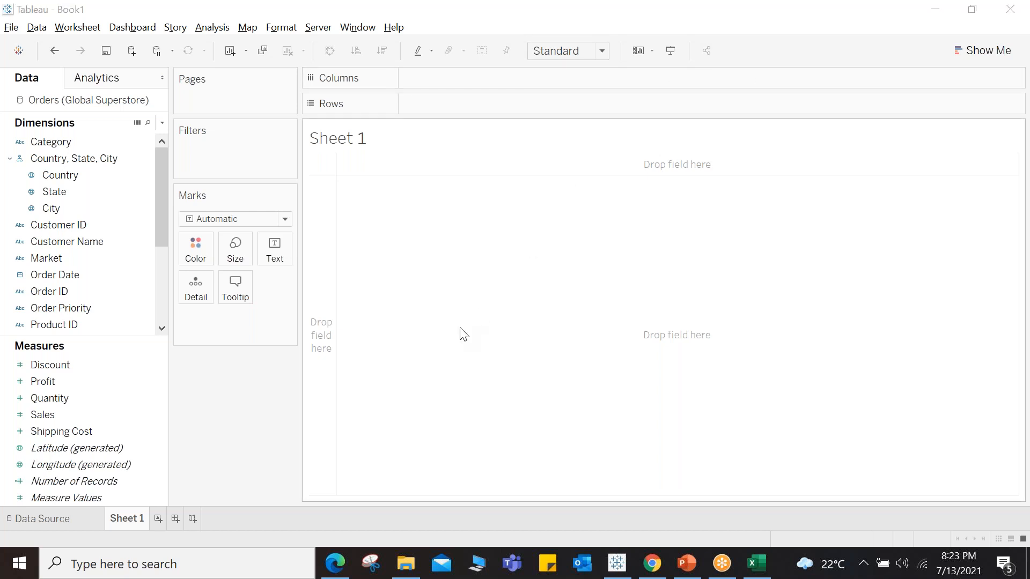
pyautogui.moveTo(163, 214); pyautogui.dragTo(162, 302)
pyautogui.moveTo(83, 294); pyautogui.dragTo(466, 107)
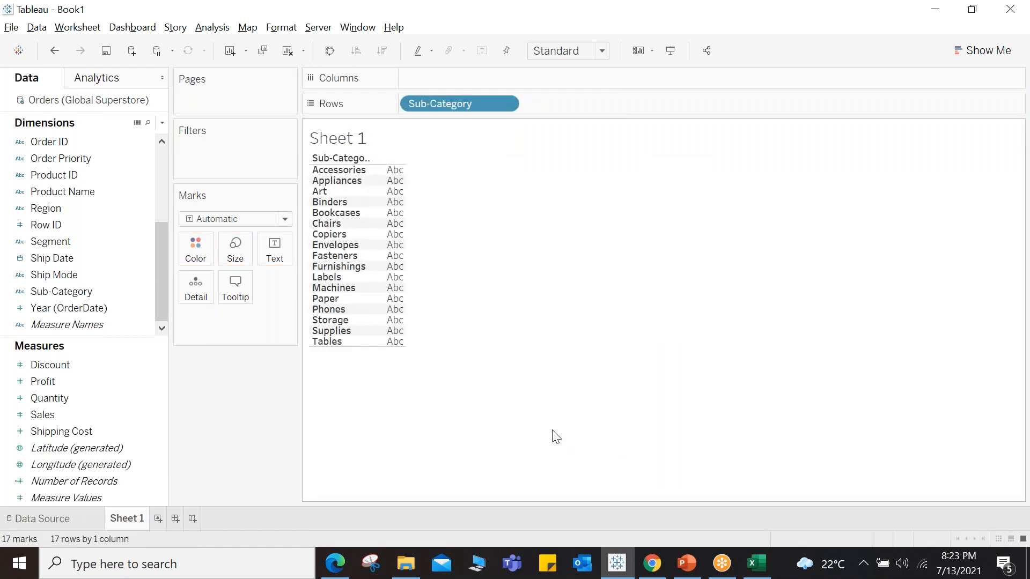
pyautogui.moveTo(80, 414); pyautogui.dragTo(456, 80)
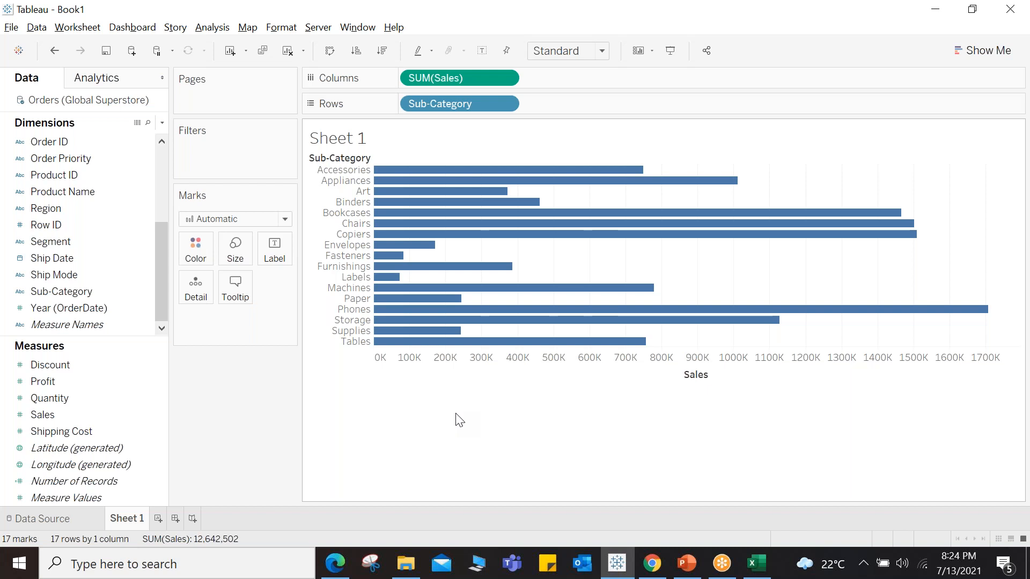
# Step: Sort the Sub-Category bars by Sales in descending order and color them by Sub-Category
pyautogui.click(384, 56)
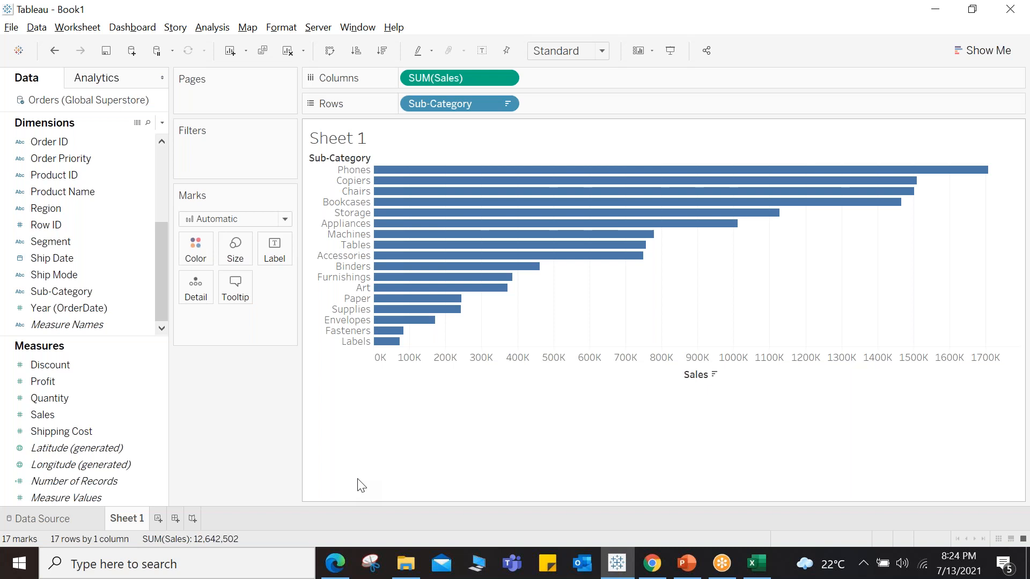
pyautogui.moveTo(73, 292); pyautogui.dragTo(199, 251)
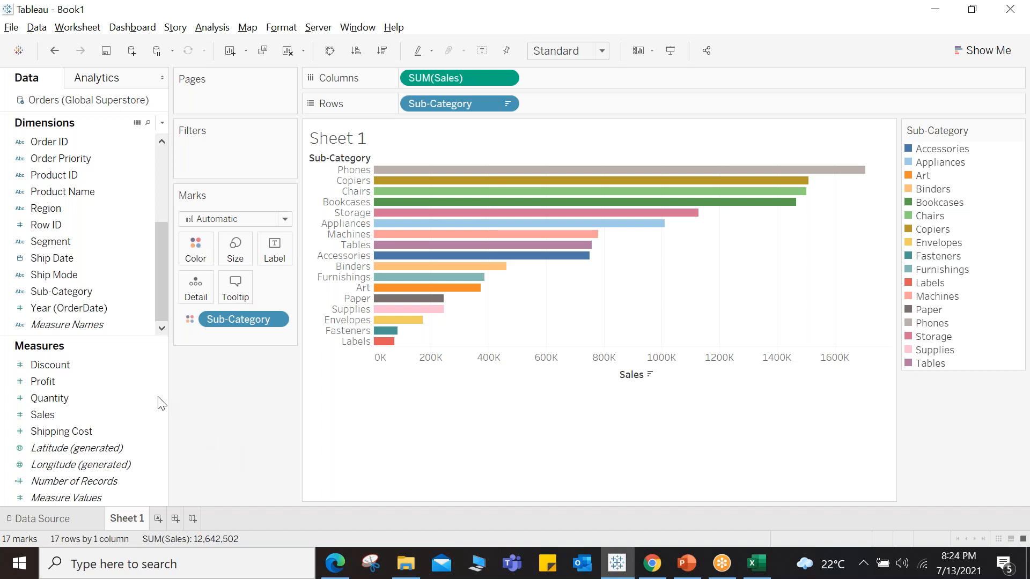
pyautogui.moveTo(56, 293); pyautogui.dragTo(235, 249)
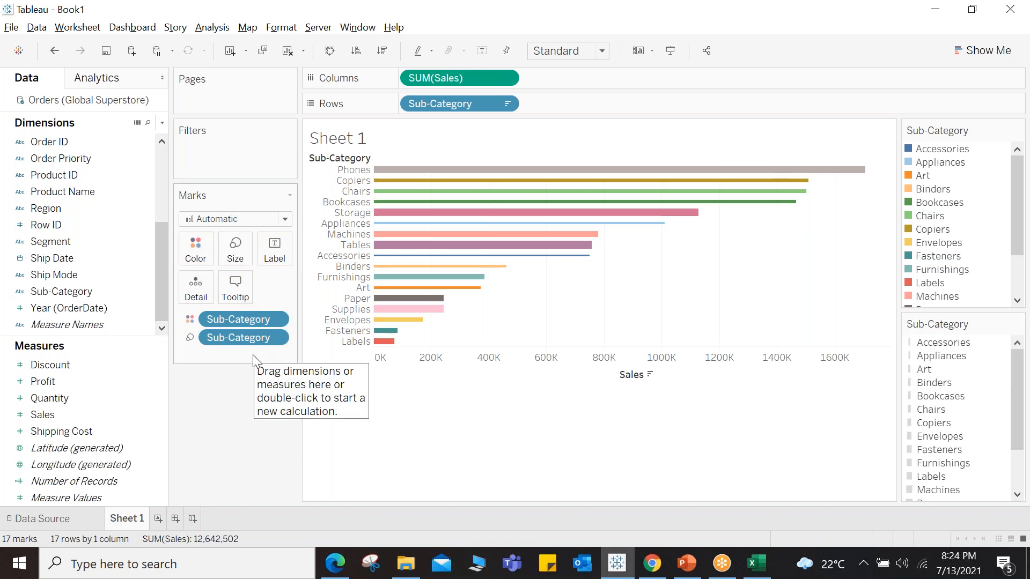
pyautogui.moveTo(401, 172)
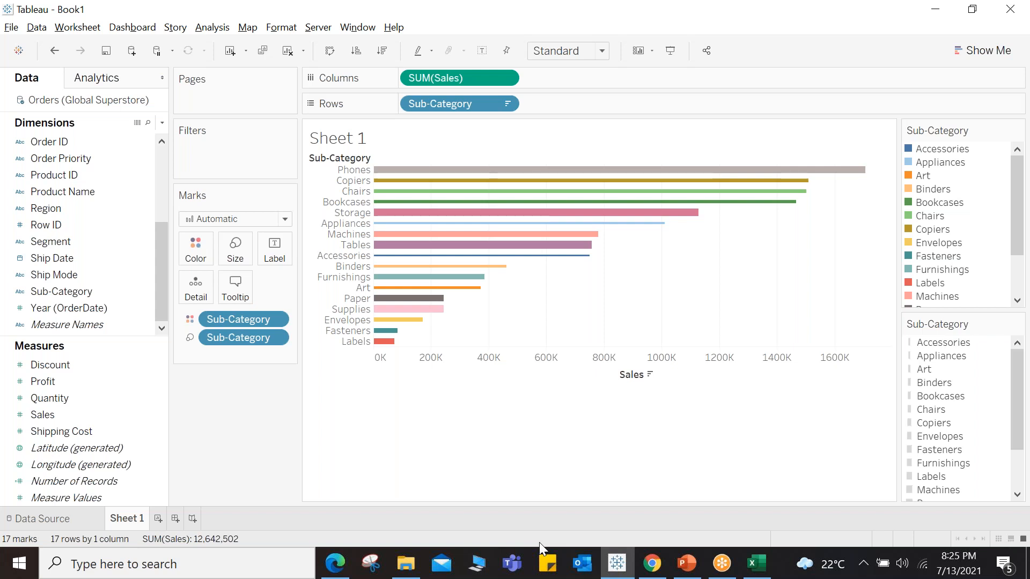
pyautogui.click(62, 48)
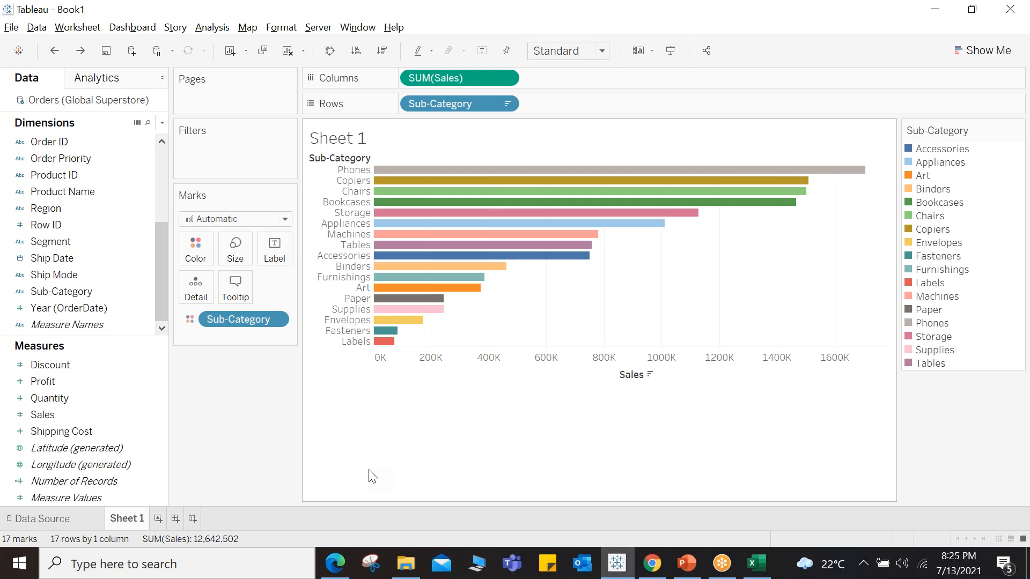
pyautogui.moveTo(63, 289); pyautogui.dragTo(235, 248)
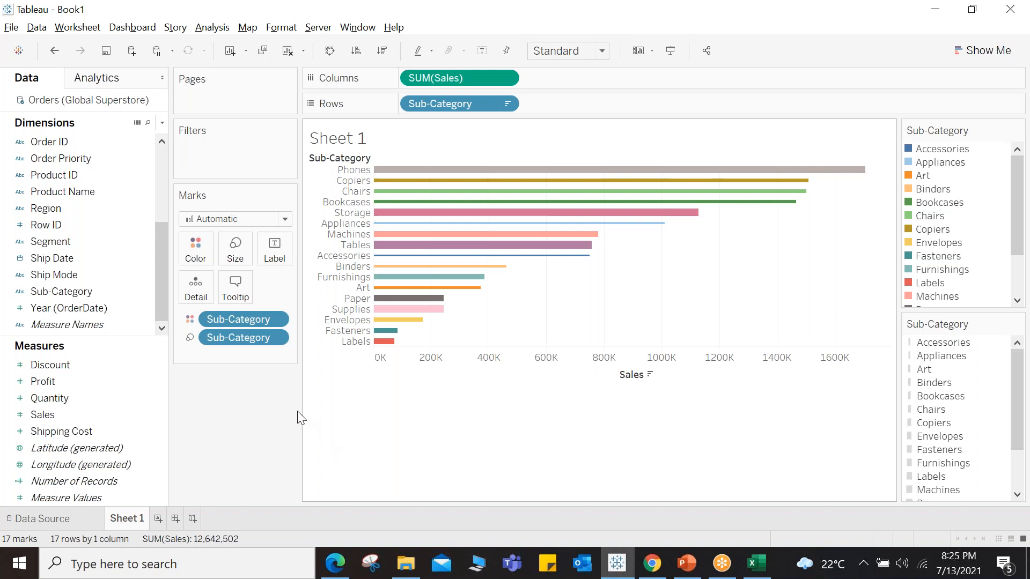
pyautogui.moveTo(233, 335); pyautogui.dragTo(280, 411)
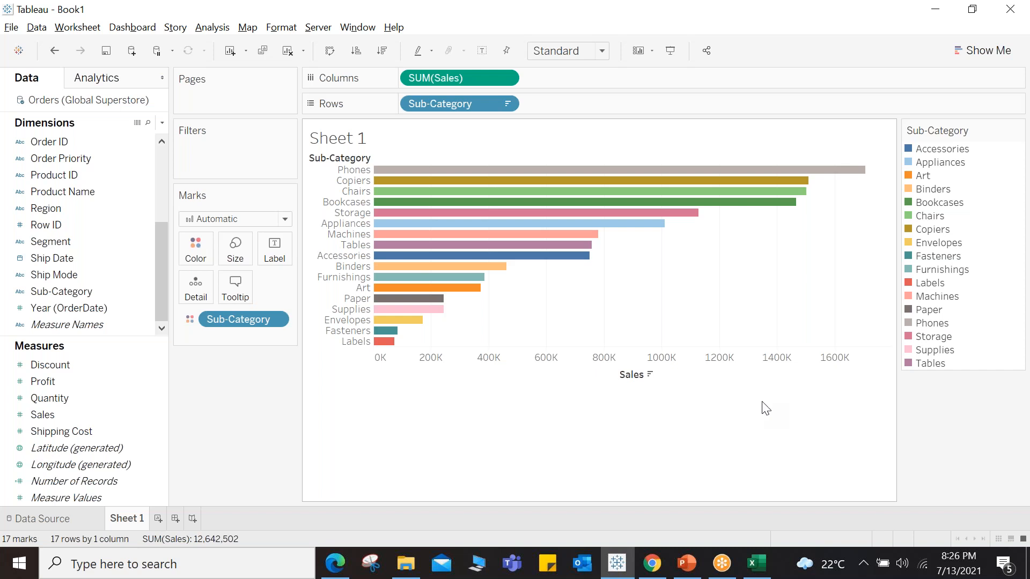
pyautogui.moveTo(437, 174)
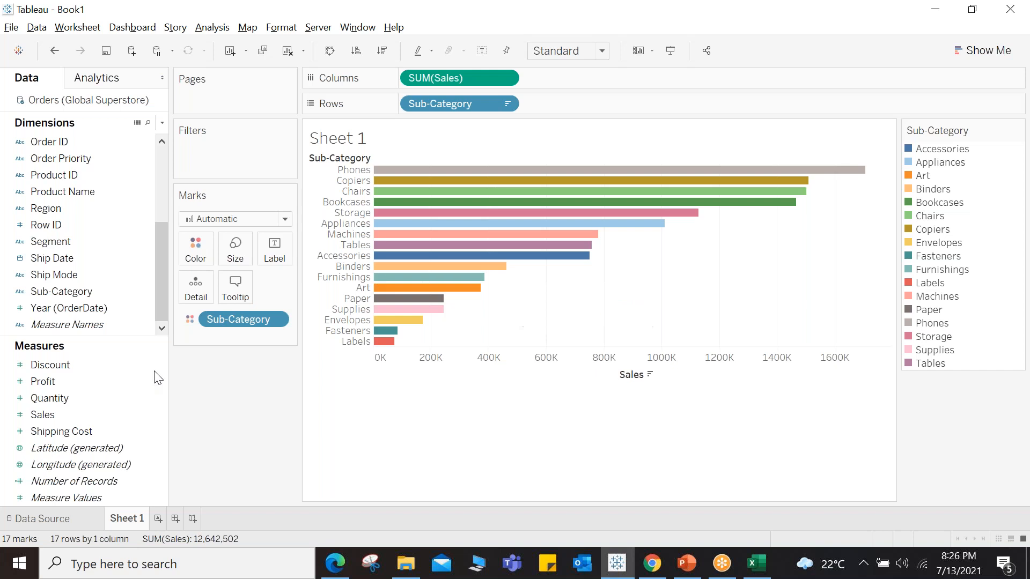
pyautogui.moveTo(40, 416); pyautogui.dragTo(271, 250)
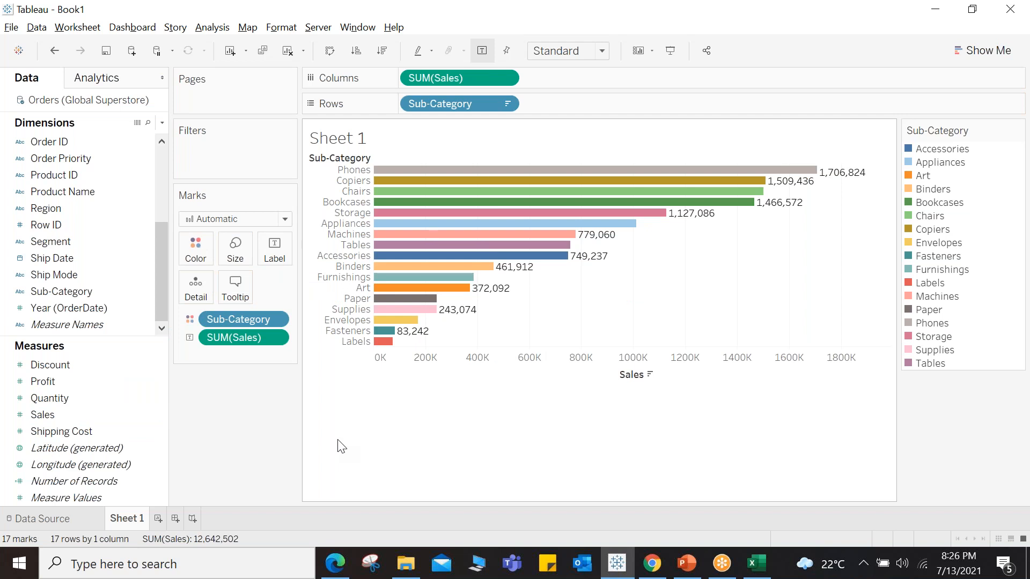
pyautogui.click(53, 54)
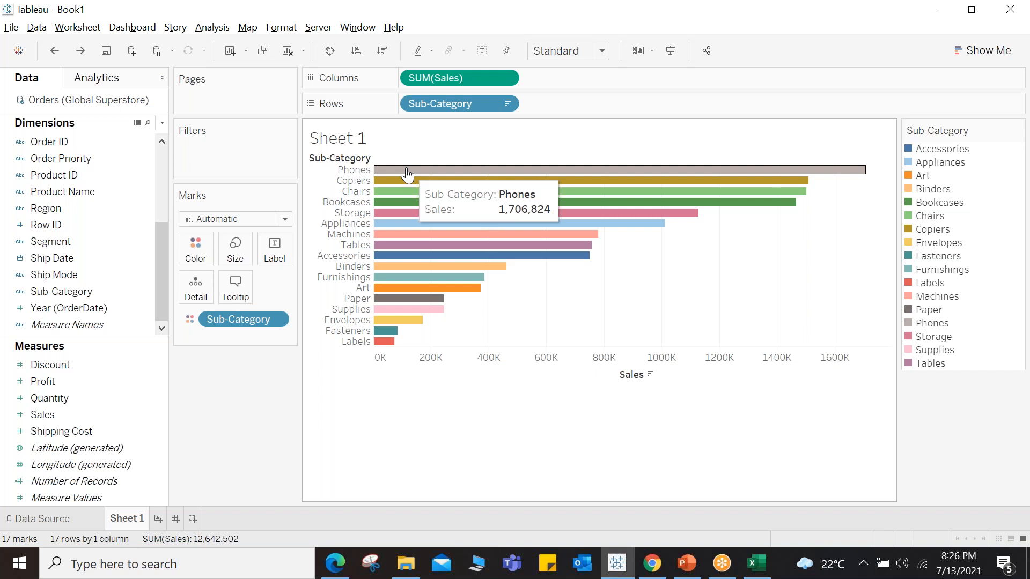
# Step: Edit the tooltip to add a bold first line reading Please find the details
pyautogui.click(235, 286)
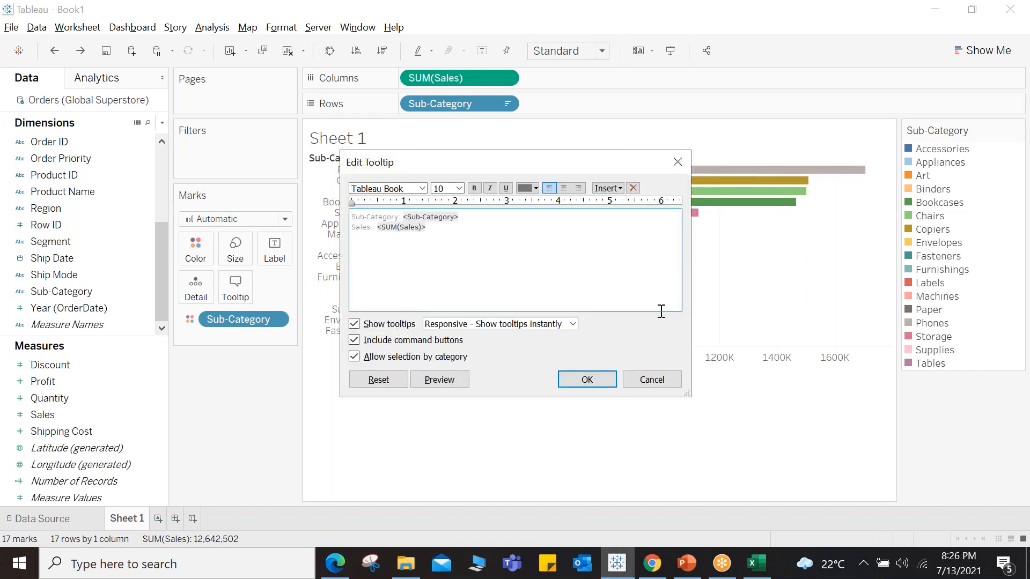
pyautogui.press('Return')
pyautogui.press('Return')
pyautogui.press('Up')
pyautogui.press('Up')
pyautogui.hotkey('ctrl', 'b')
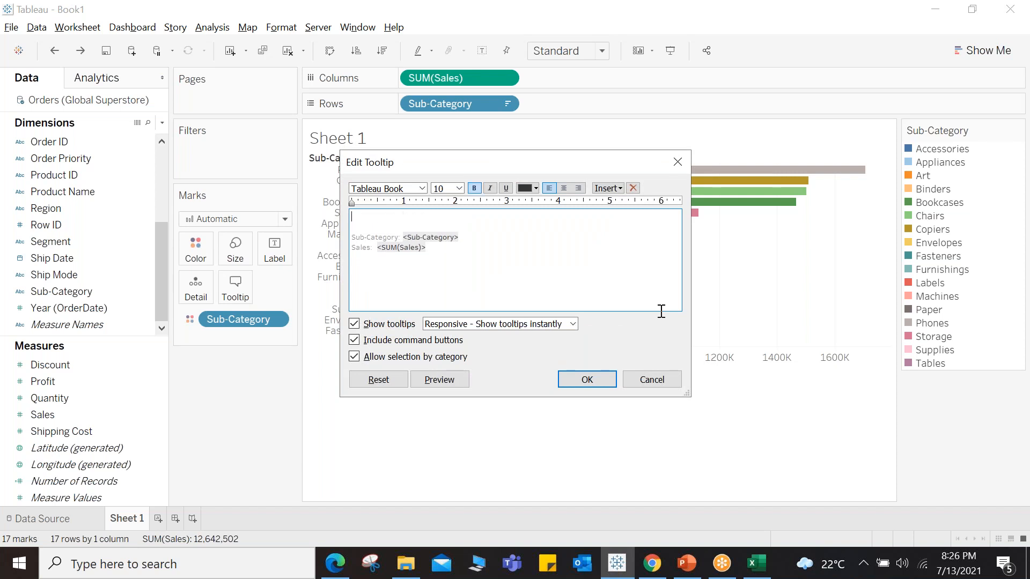
pyautogui.write('Please find the details')
pyautogui.click(586, 379)
pyautogui.moveTo(489, 196)
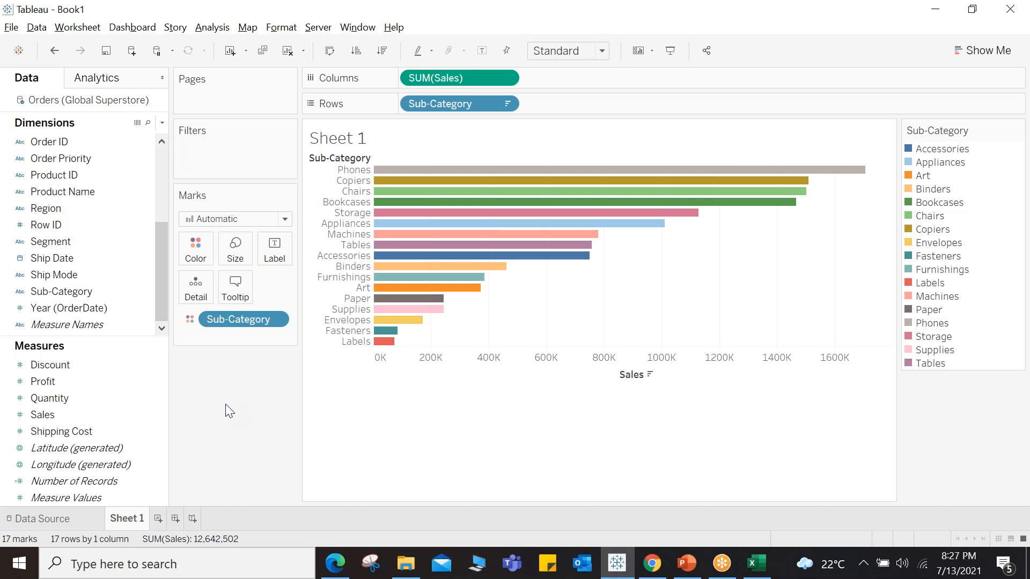
# Step: Switch to the PowerPoint presentation, start the slide show from the current slide, and advance one slide
pyautogui.click(320, 28)
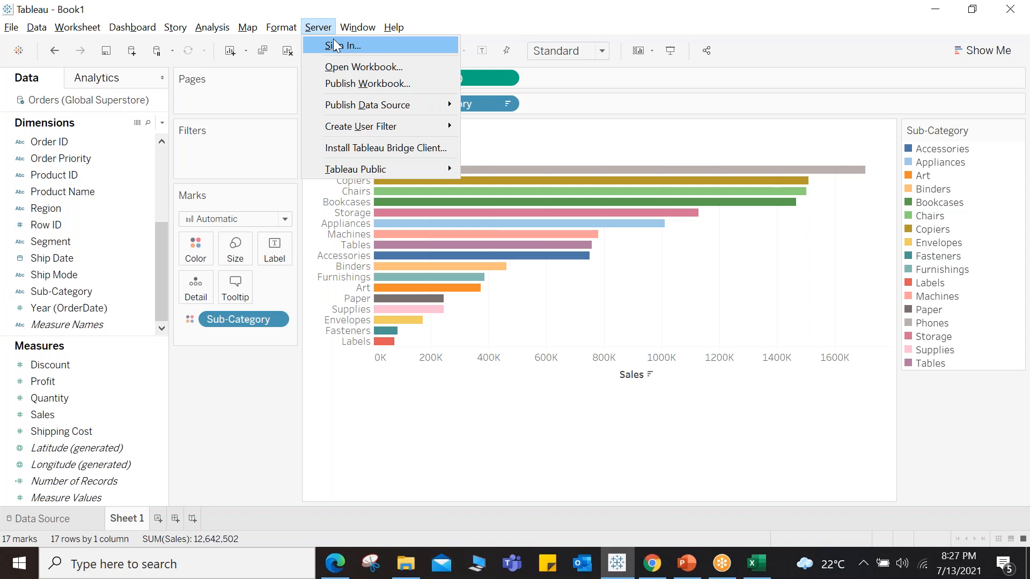
pyautogui.click(435, 454)
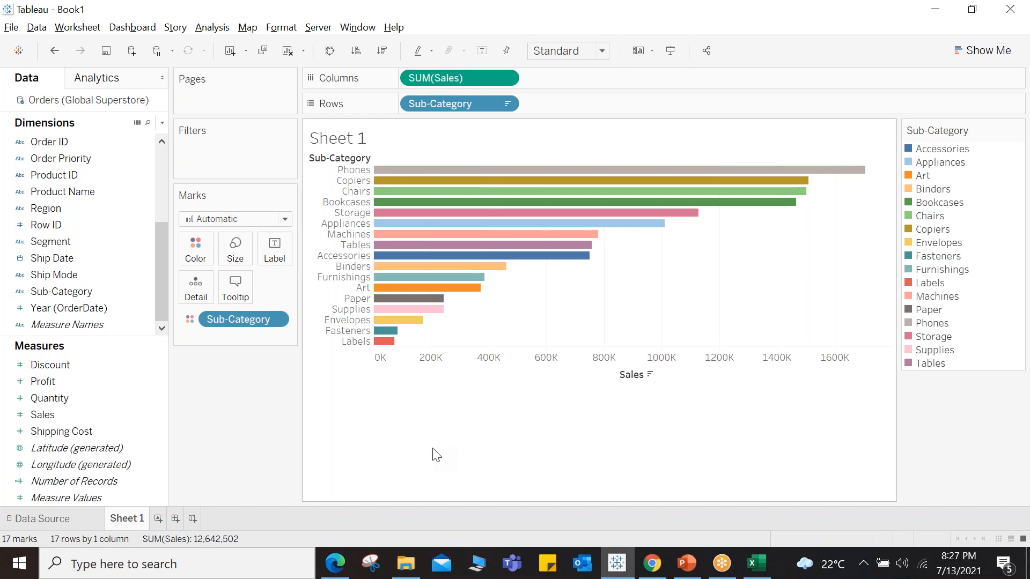
pyautogui.click(693, 567)
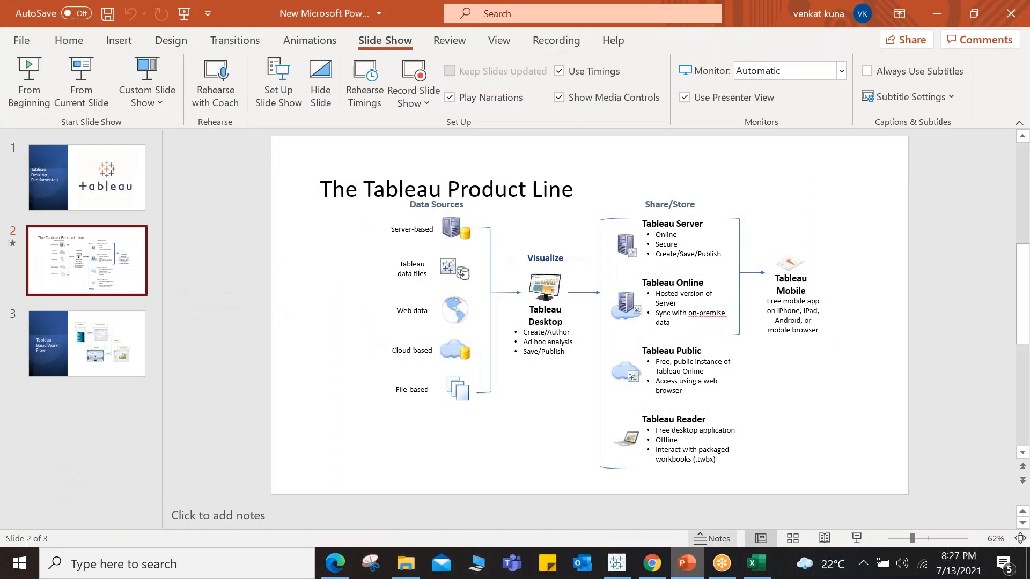
pyautogui.click(82, 86)
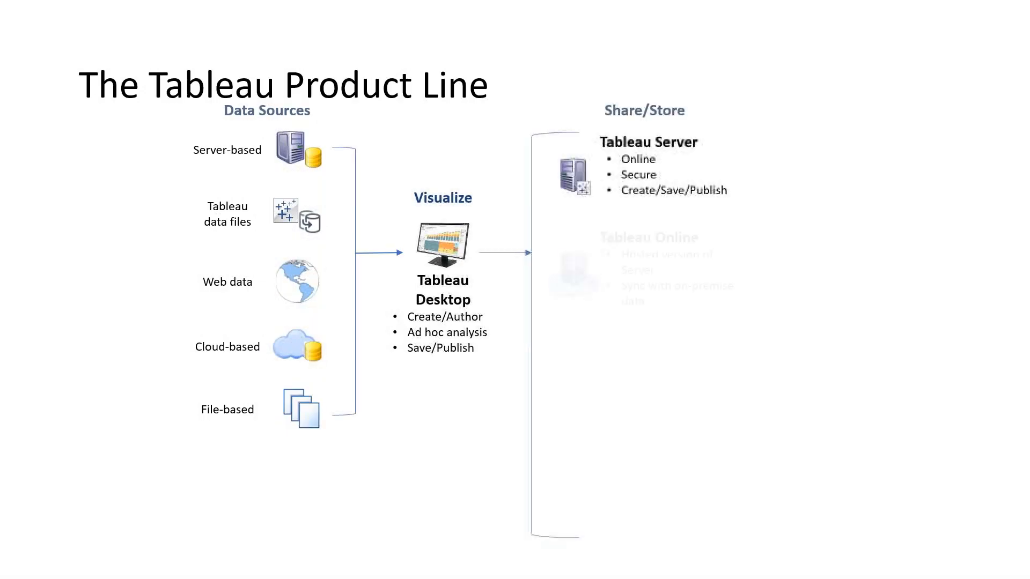
pyautogui.press('Right')
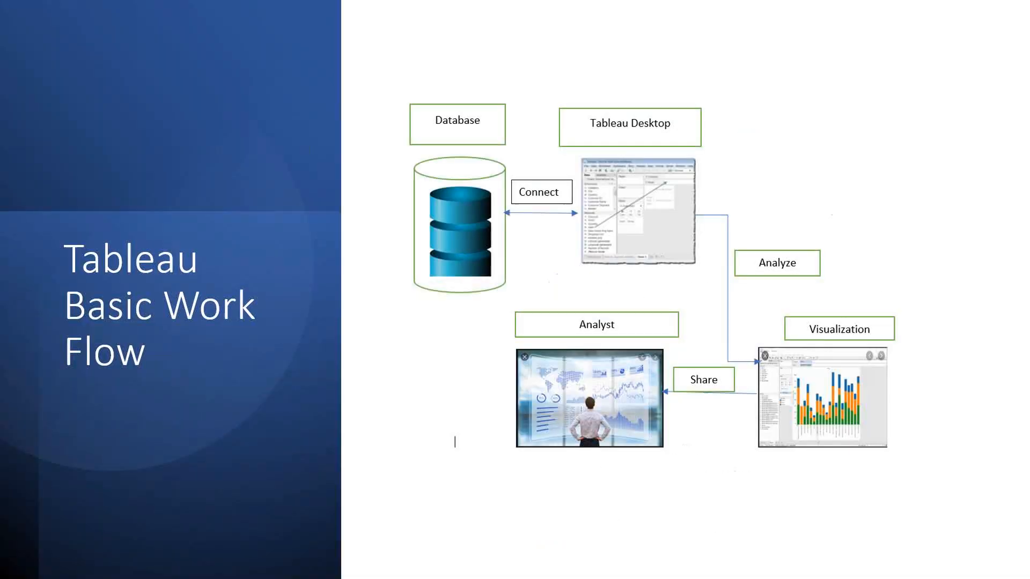
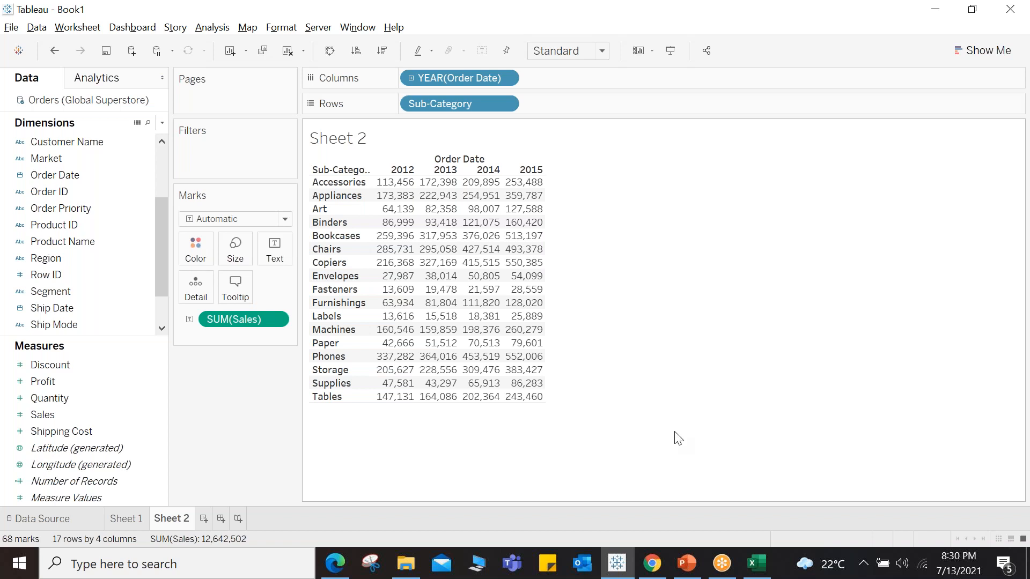
# Step: Color the year-by-Sub-Category sales table by Sales and switch the mark type to Square to form a heat map
pyautogui.click(40, 416)
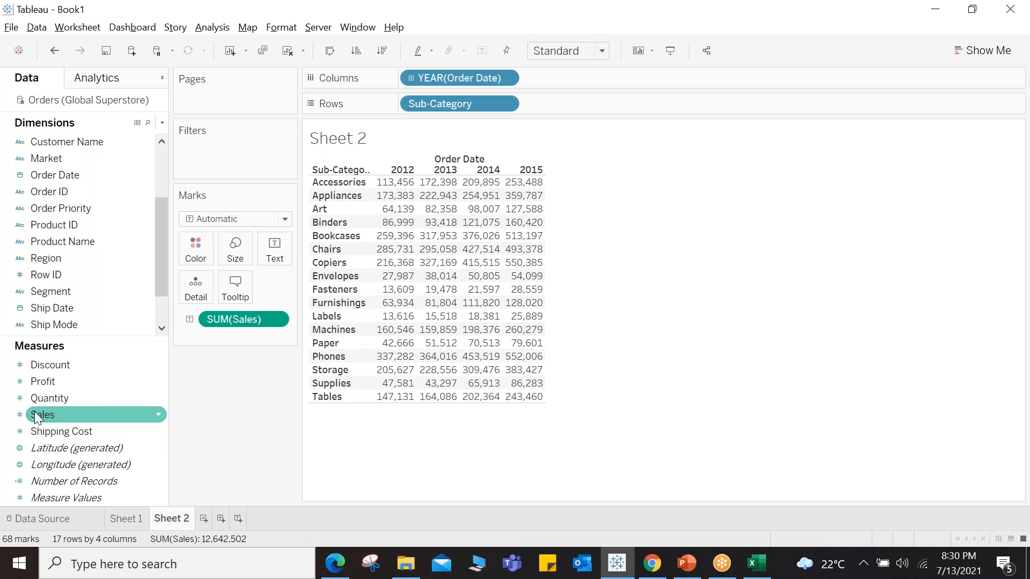
pyautogui.moveTo(39, 417); pyautogui.dragTo(195, 252)
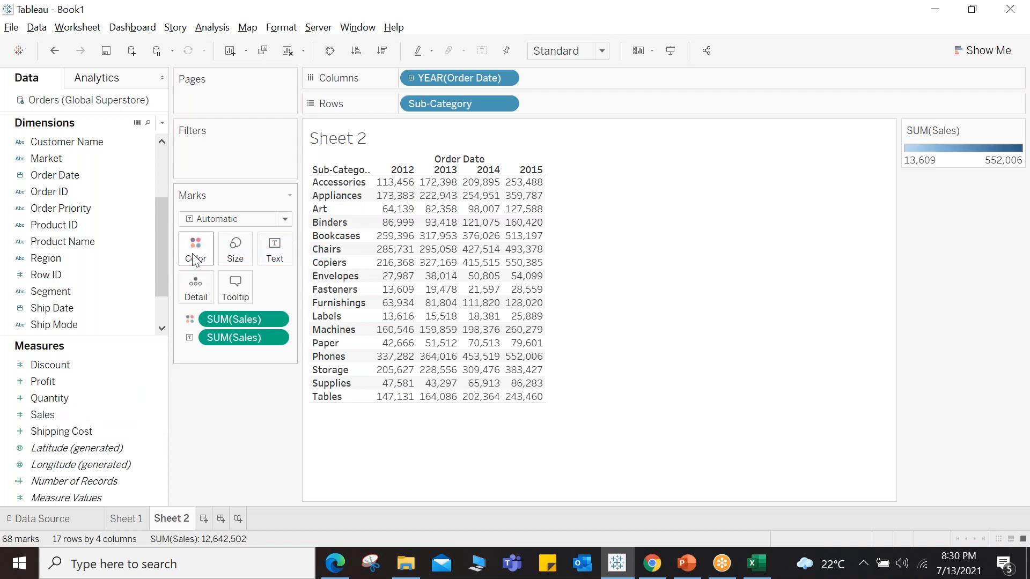
pyautogui.click(220, 219)
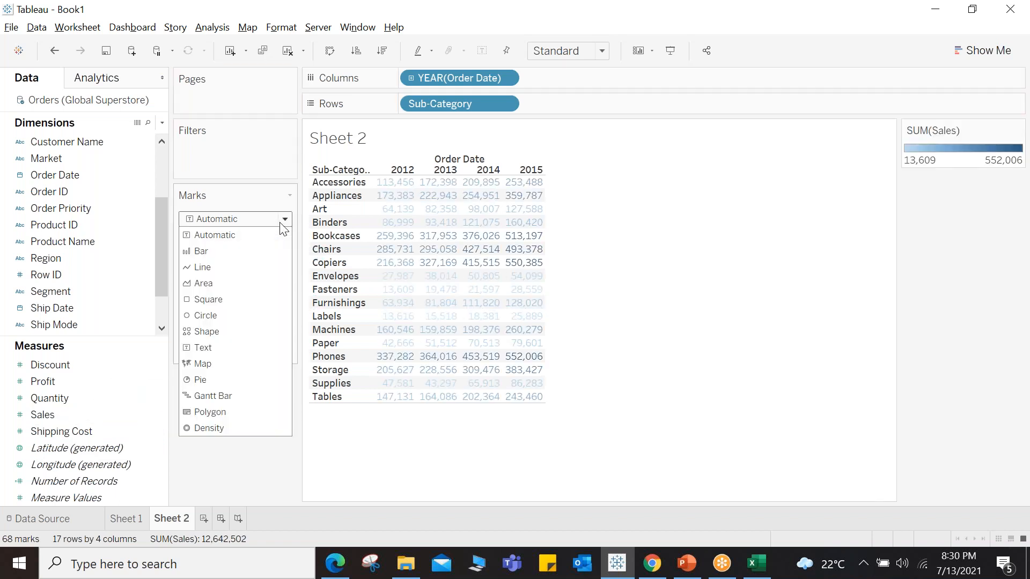
pyautogui.click(228, 297)
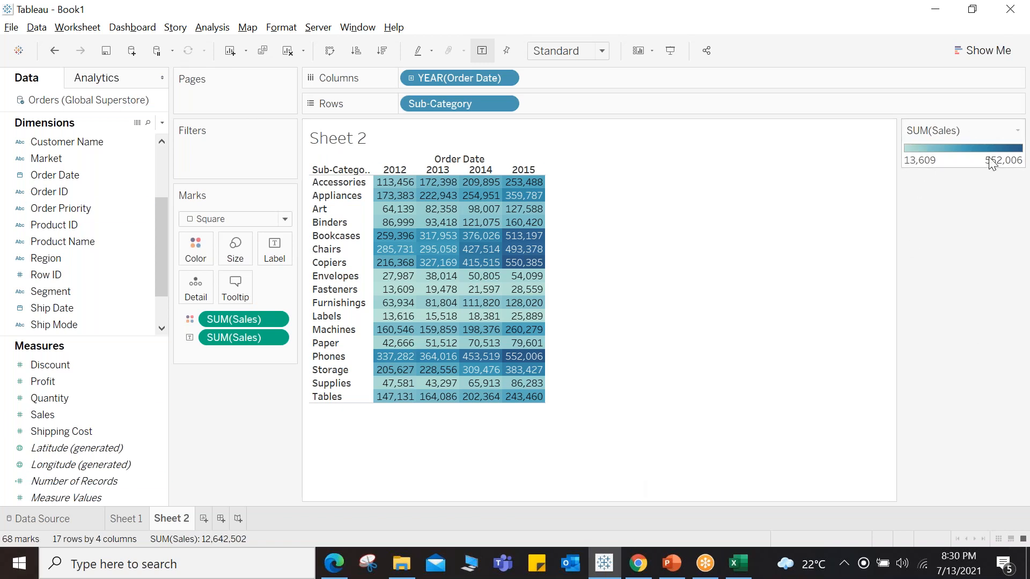
# Step: Change the Sales color palette to Orange-Blue Diverging
pyautogui.click(1017, 130)
pyautogui.click(956, 144)
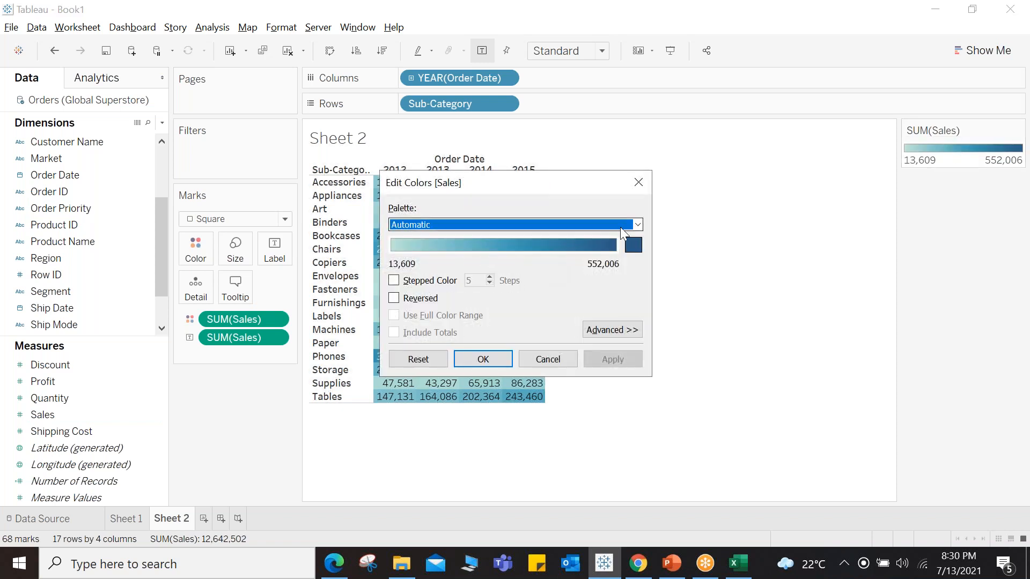
pyautogui.click(637, 224)
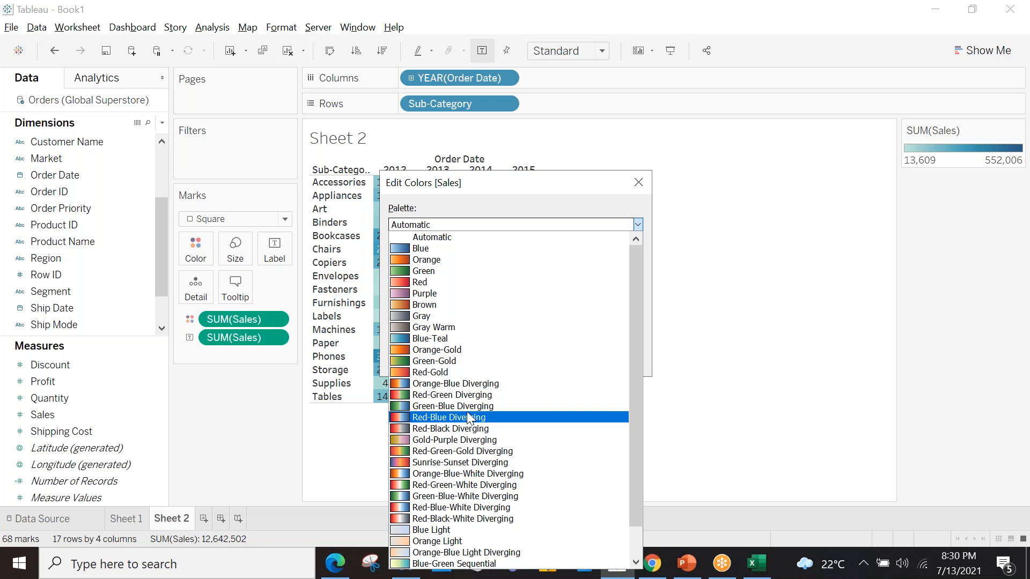
pyautogui.click(460, 385)
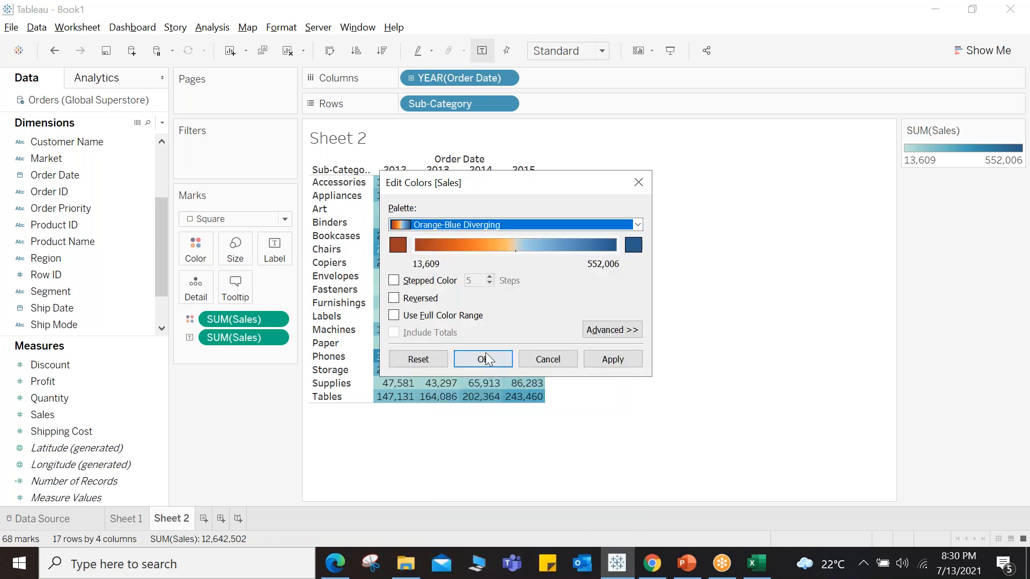
pyautogui.click(479, 359)
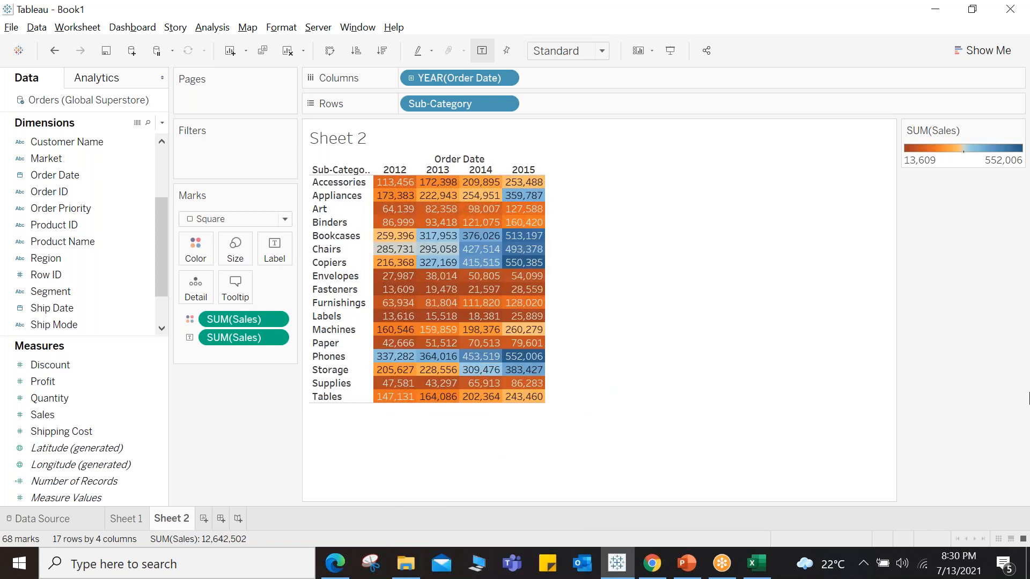
# Step: Create a new worksheet listing Sales as text for each Country placed on Rows
pyautogui.moveTo(399, 189)
pyautogui.click(204, 523)
pyautogui.moveTo(205, 523)
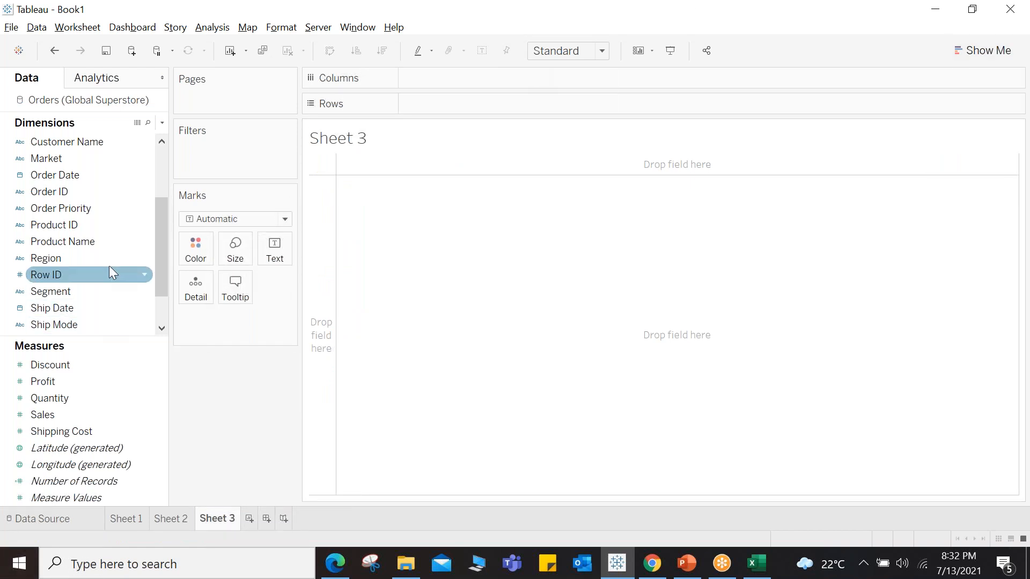
pyautogui.scroll(3, 107, 268)
pyautogui.moveTo(67, 175); pyautogui.dragTo(455, 103)
pyautogui.moveTo(51, 414); pyautogui.dragTo(410, 268)
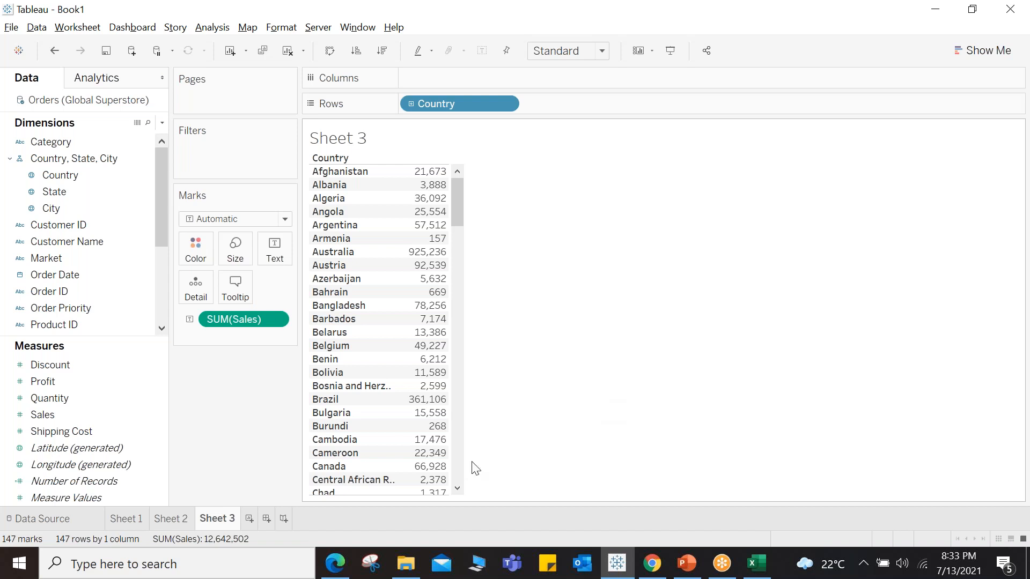
# Step: Create another new worksheet and plot Country on a map via the Marks card
pyautogui.click(249, 518)
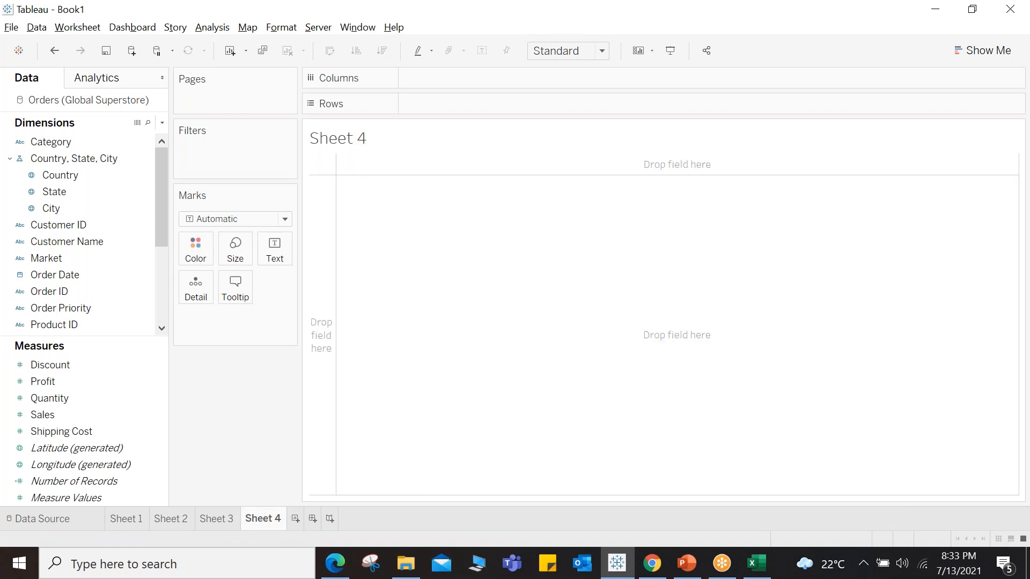
pyautogui.moveTo(87, 179); pyautogui.dragTo(203, 295)
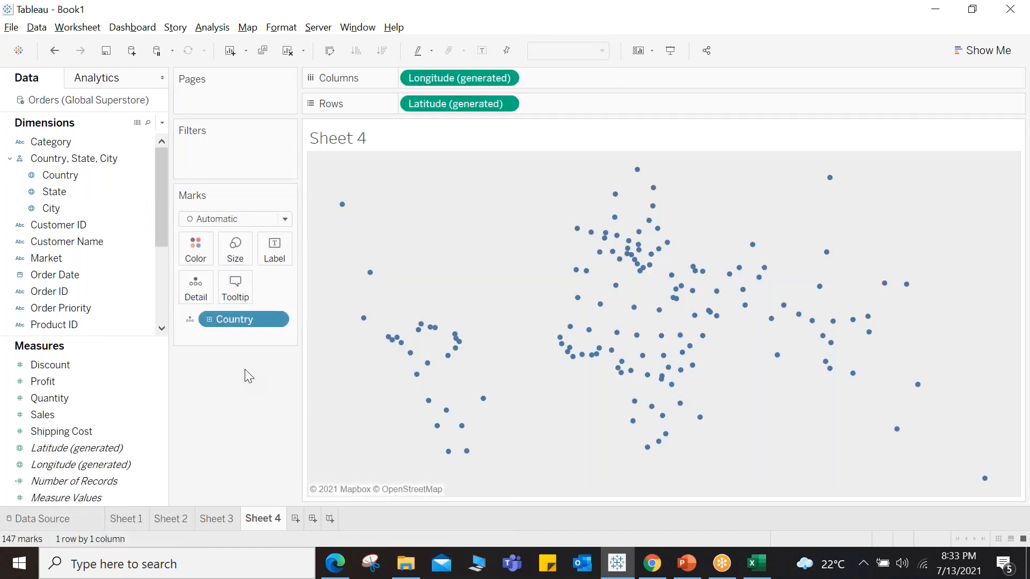
# Step: Switch the mark type to Map and color the countries by Sales
pyautogui.click(290, 224)
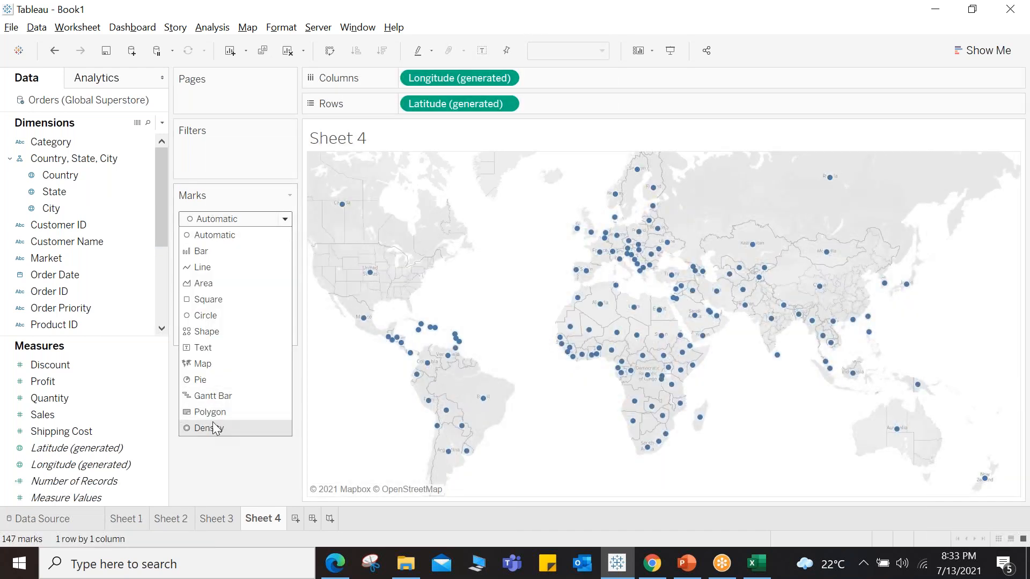
pyautogui.click(212, 362)
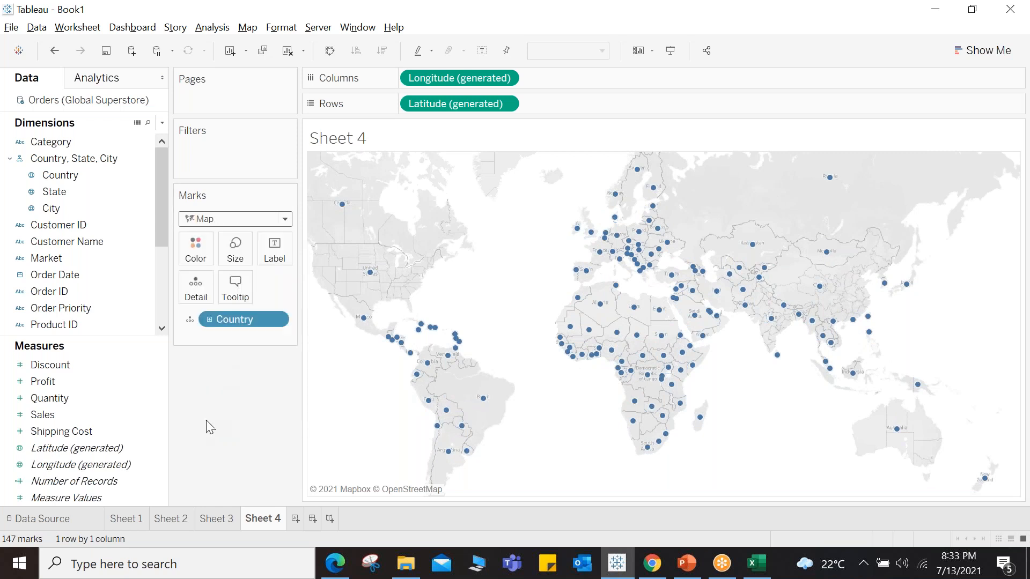
pyautogui.moveTo(54, 414)
pyautogui.mouseDown()
pyautogui.moveTo(122, 411)
pyautogui.moveTo(541, 308)
pyautogui.mouseUp()
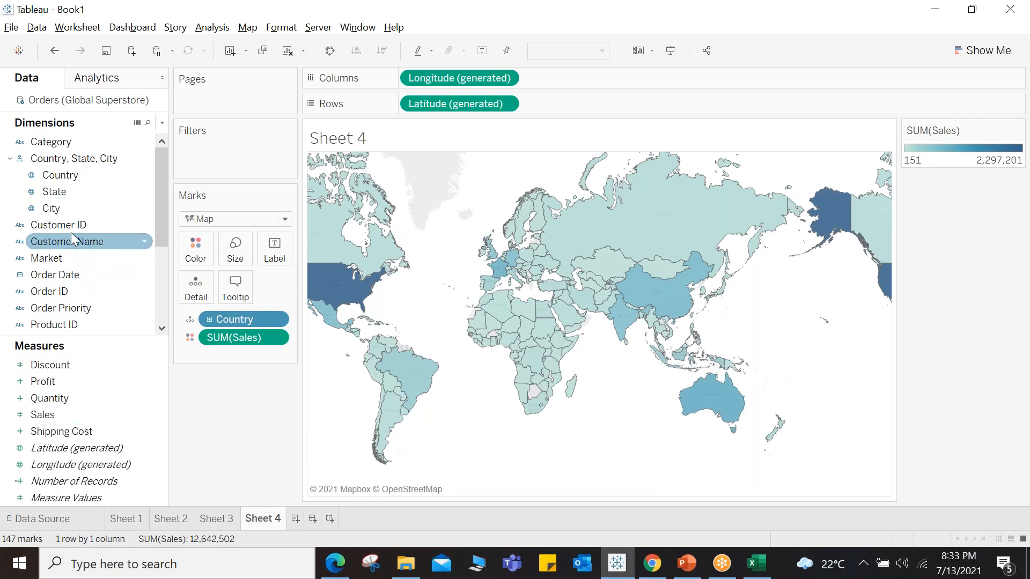
# Step: Label each country on the map with its Country name and Sales
pyautogui.moveTo(63, 186); pyautogui.dragTo(274, 252)
pyautogui.moveTo(43, 414); pyautogui.dragTo(274, 256)
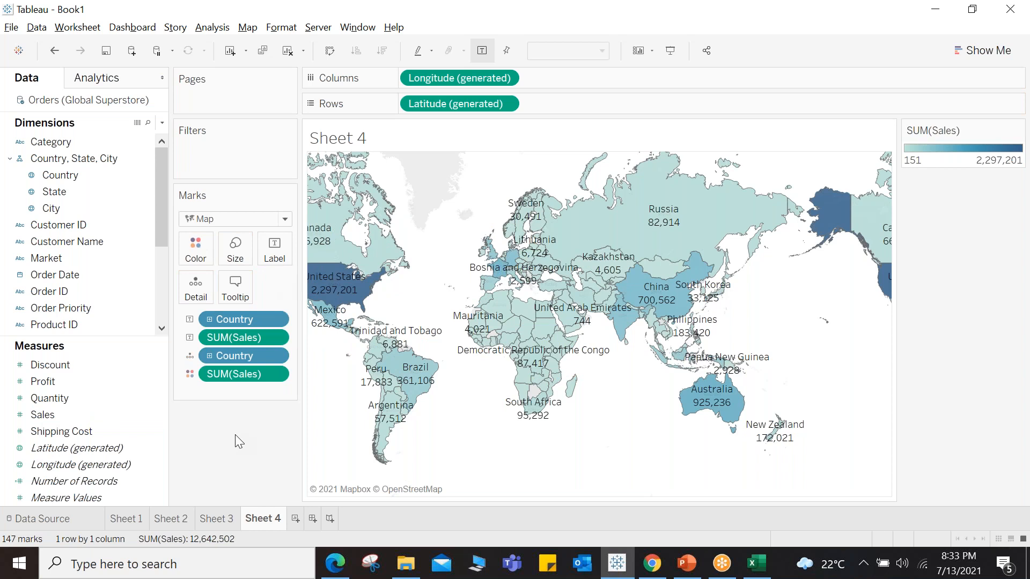
pyautogui.moveTo(556, 403)
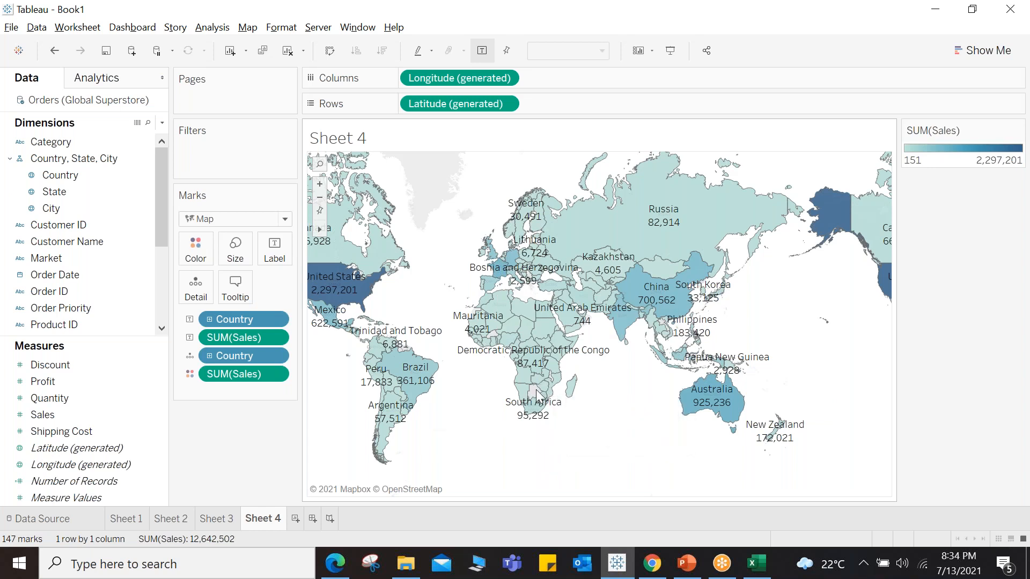
pyautogui.moveTo(538, 382)
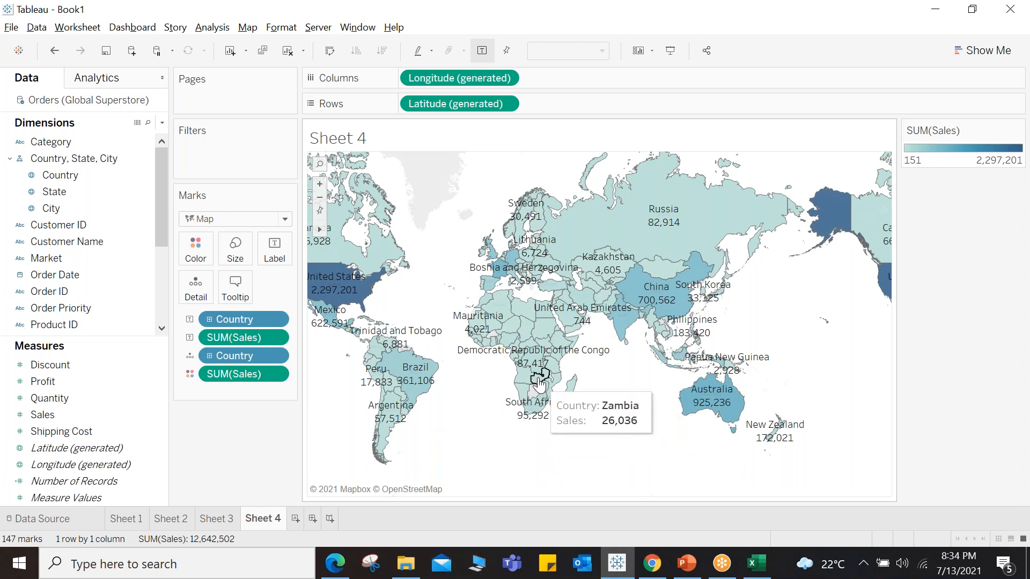
pyautogui.moveTo(496, 311)
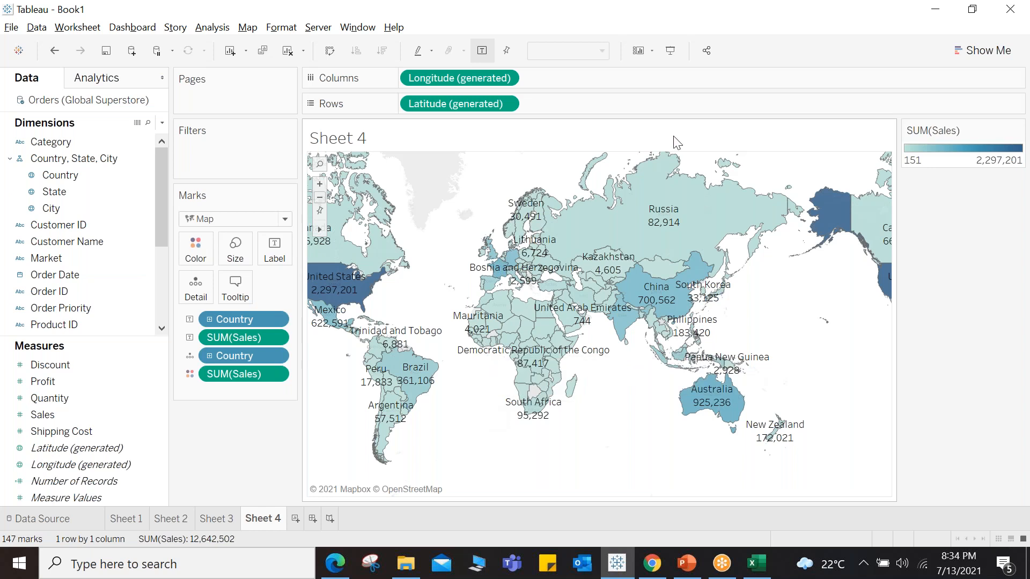
# Step: Open the Dashboard_starter packaged workbook from the Tableau Training Material > Tableau-DI > Source files folder and maximize it
pyautogui.click(710, 27)
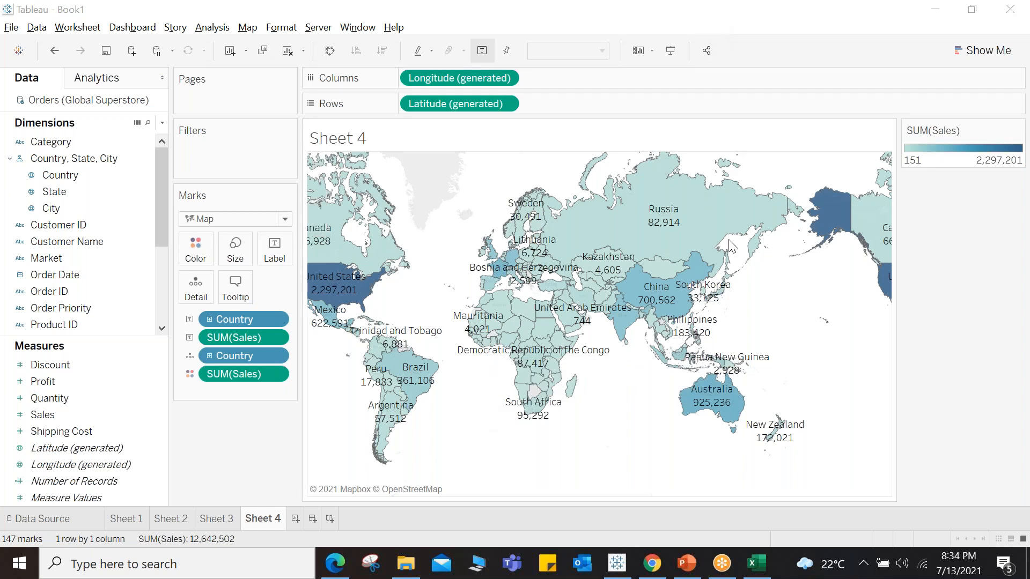
pyautogui.click(408, 564)
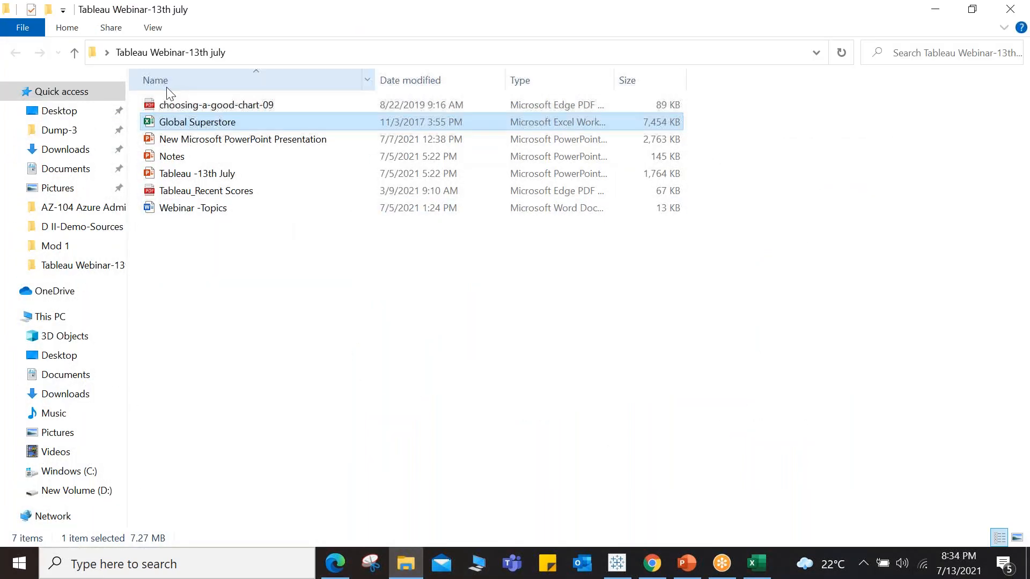
pyautogui.click(476, 563)
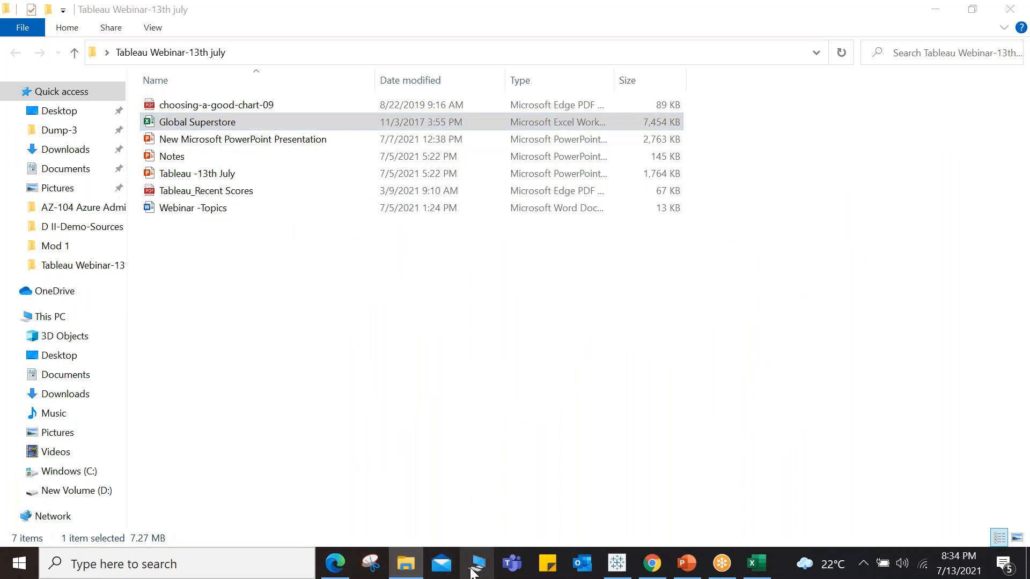
pyautogui.doubleClick(456, 363)
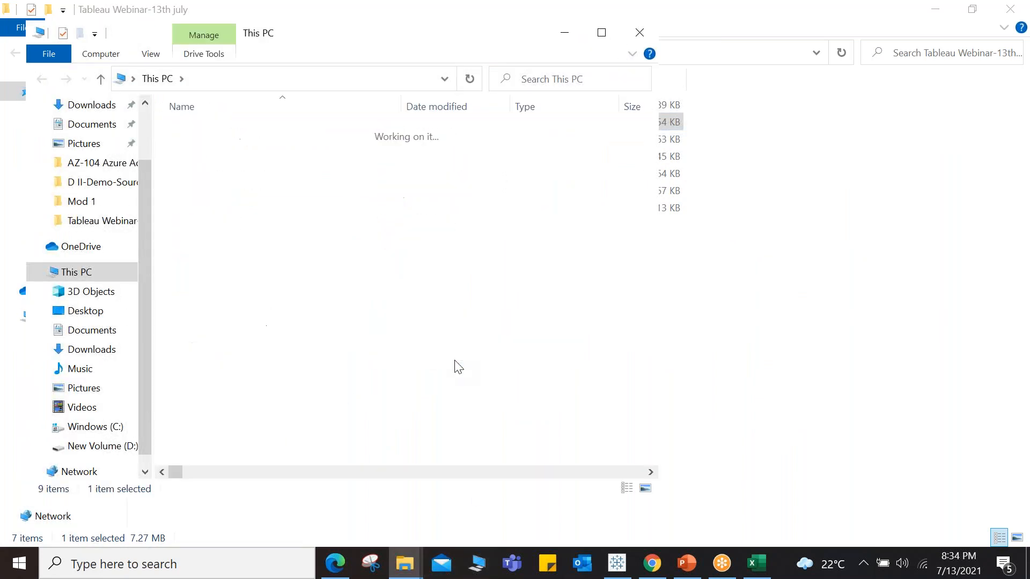
pyautogui.doubleClick(268, 166)
pyautogui.click(212, 252)
pyautogui.doubleClick(212, 253)
pyautogui.doubleClick(220, 148)
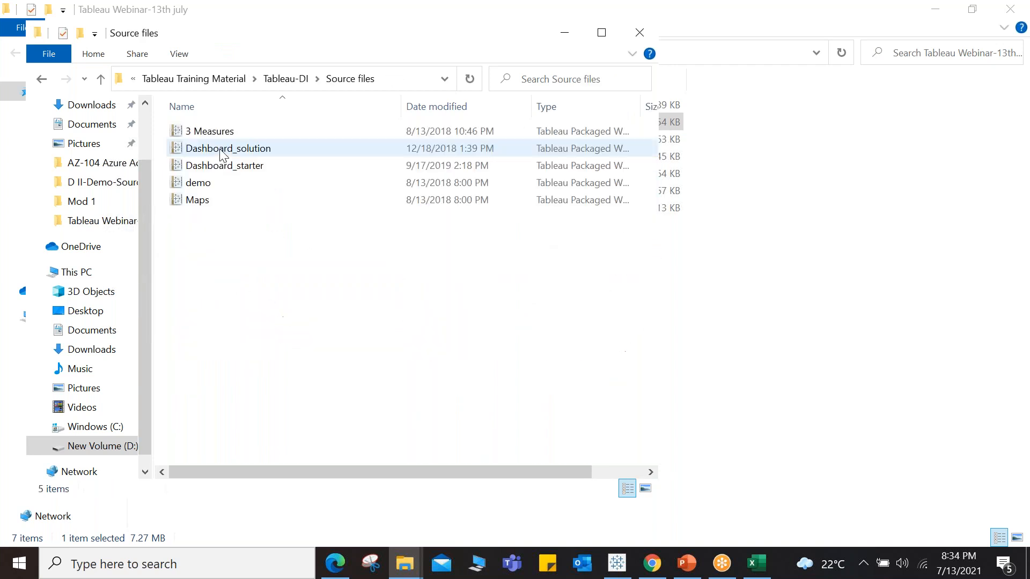
pyautogui.click(239, 170)
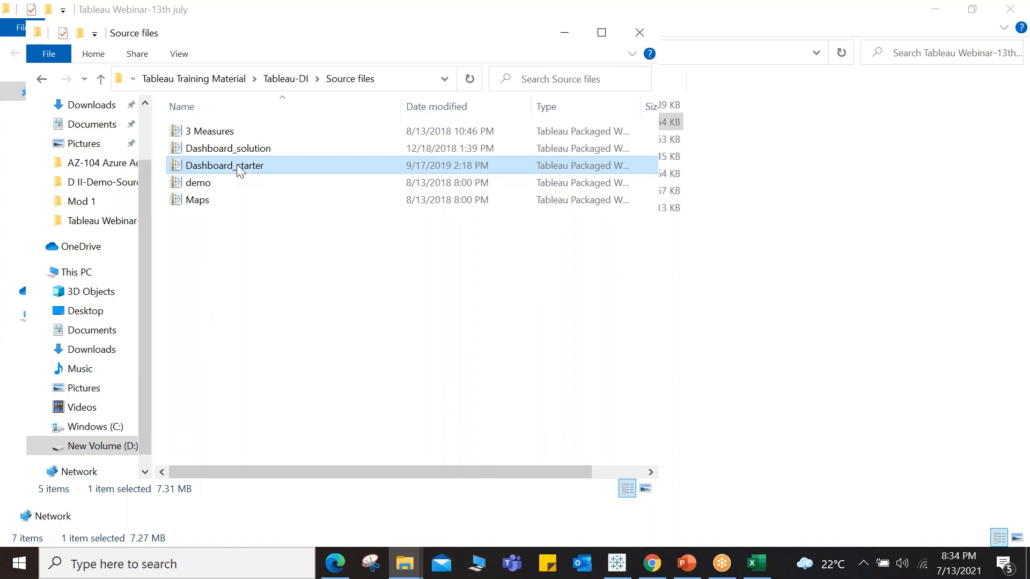
pyautogui.doubleClick(225, 167)
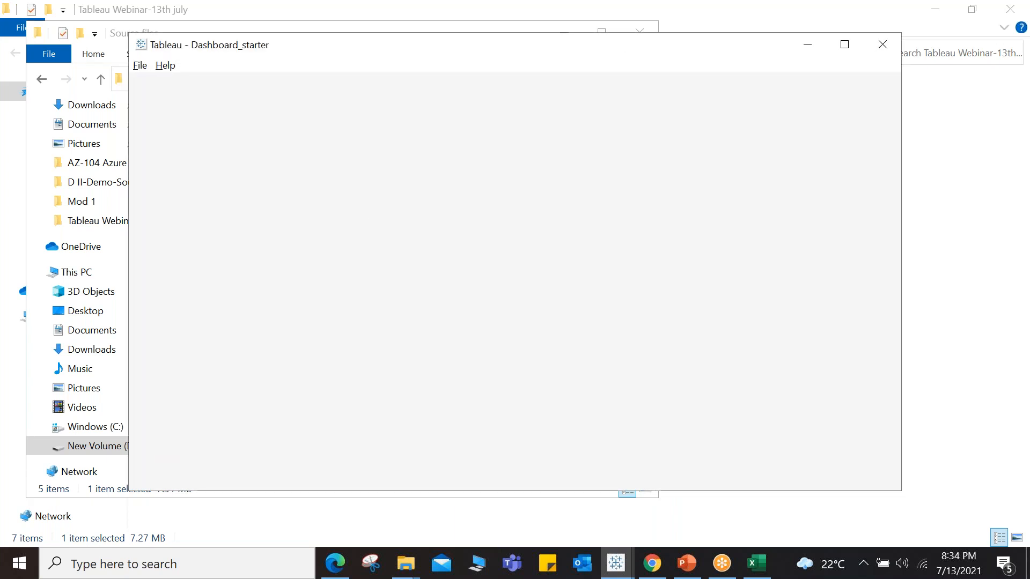
pyautogui.doubleClick(506, 46)
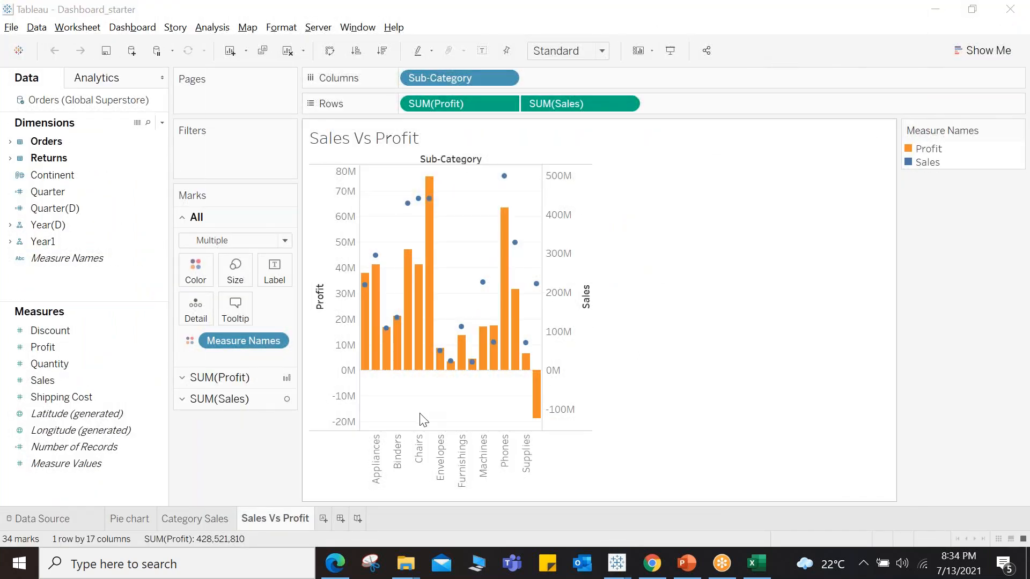
# Step: Review the Pie chart, Category Sales and Sales Vs Profit worksheets of the workbook
pyautogui.click(119, 522)
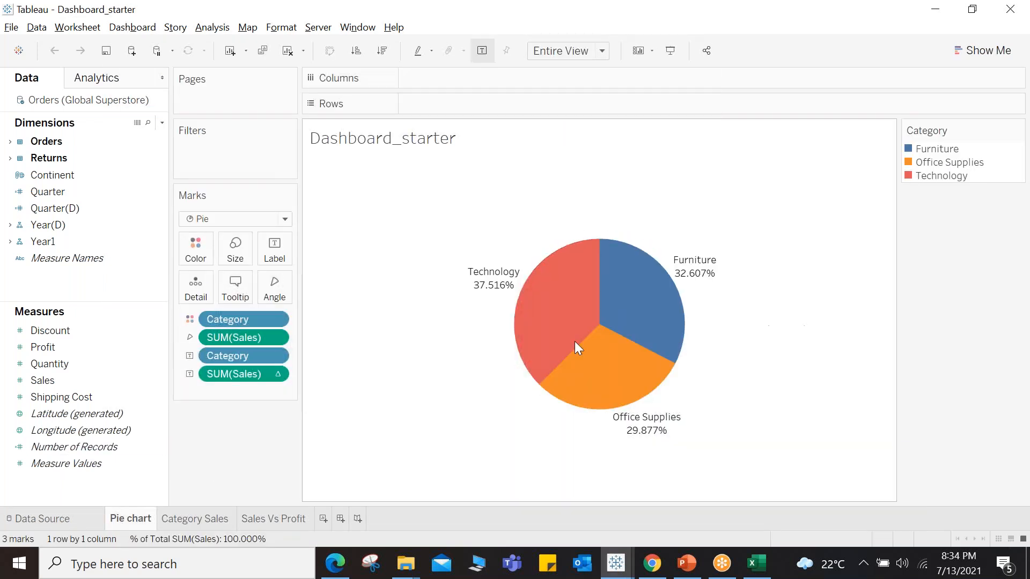
pyautogui.moveTo(557, 281)
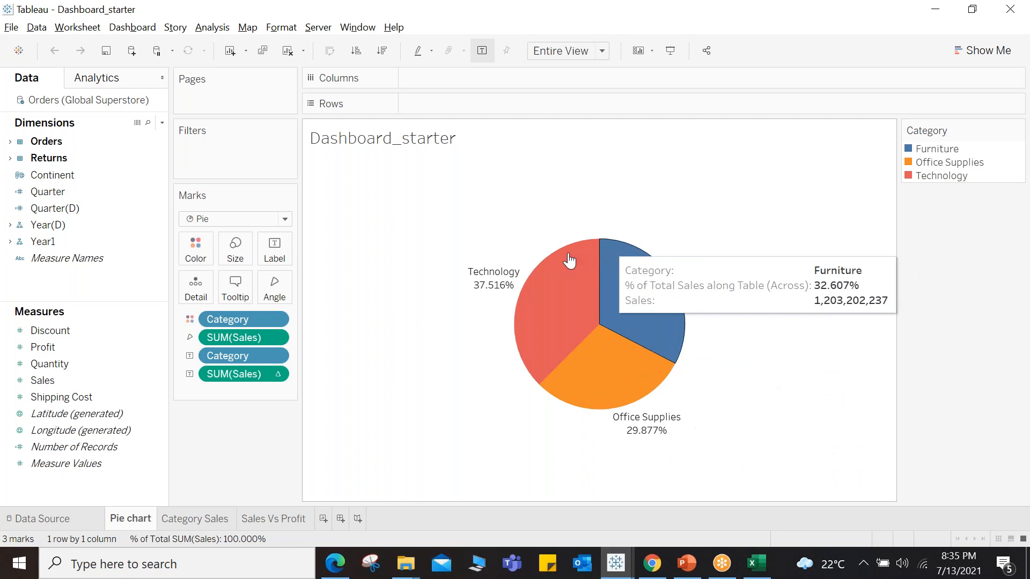
pyautogui.click(189, 521)
pyautogui.moveTo(251, 169); pyautogui.dragTo(469, 420)
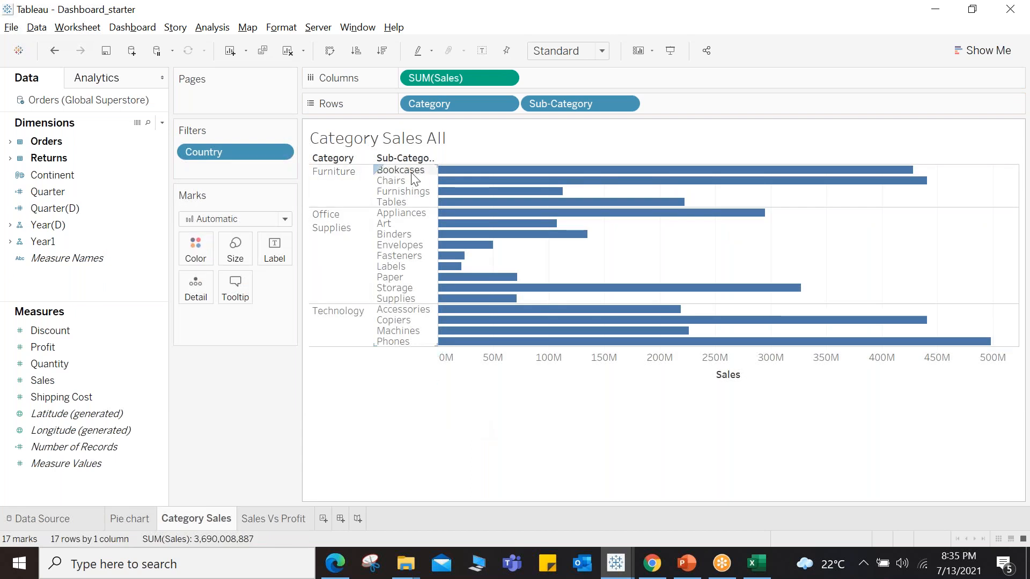
pyautogui.click(290, 520)
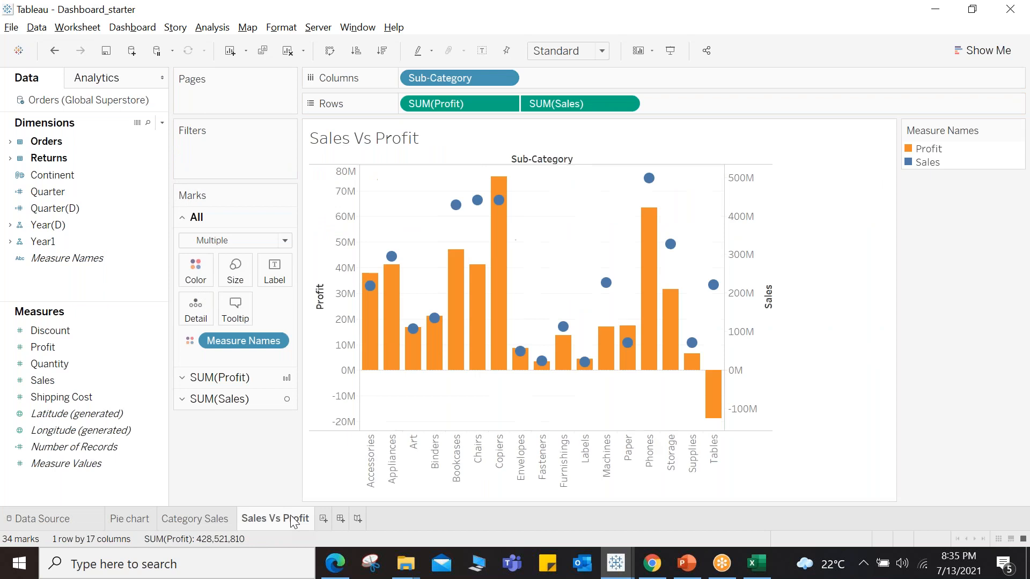
pyautogui.moveTo(297, 517)
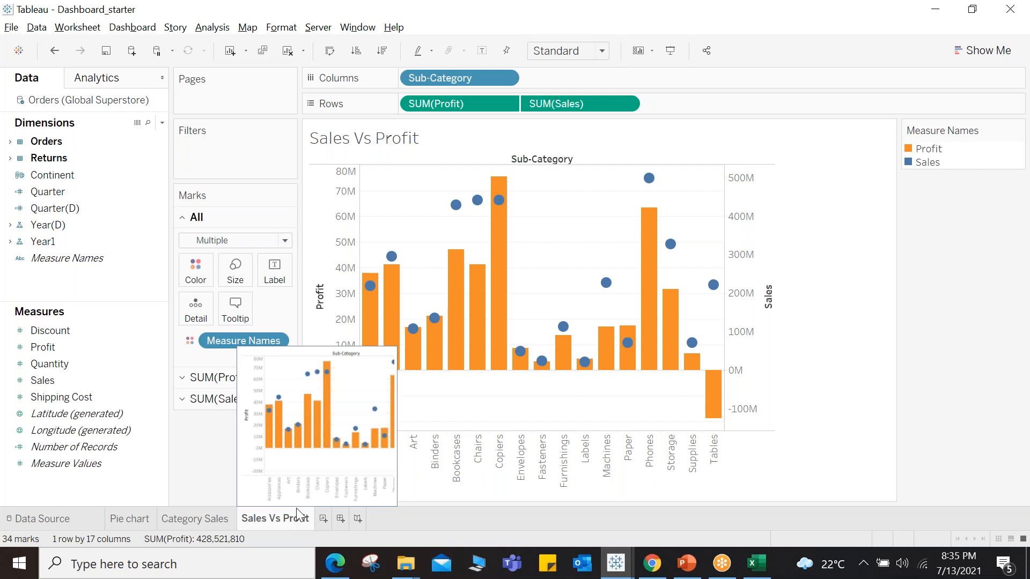
# Step: Create a new dashboard with Pie chart at top left, Category Sales below it, and Sales Vs Profit at top right
pyautogui.click(340, 520)
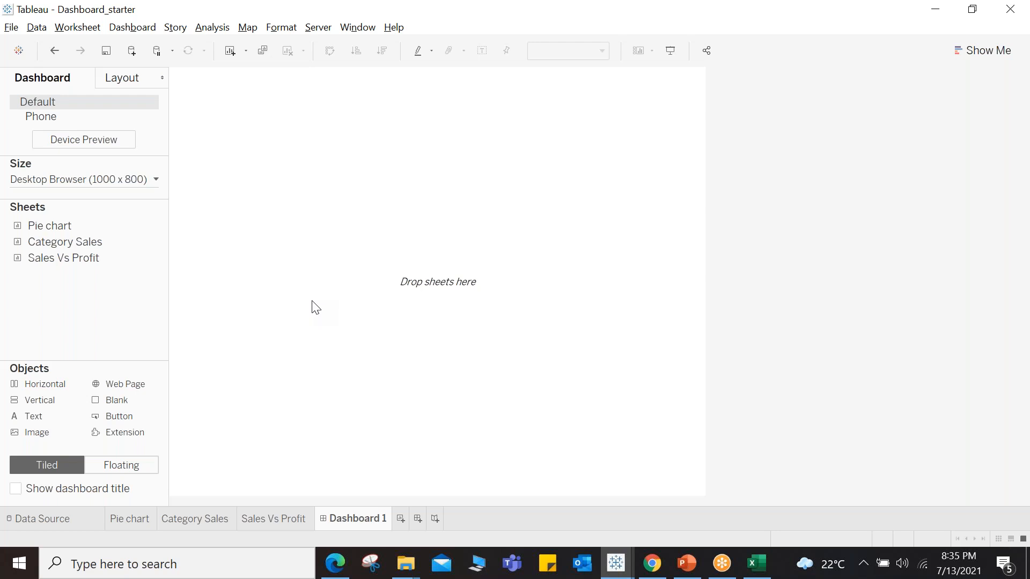
pyautogui.moveTo(50, 225); pyautogui.dragTo(221, 150)
pyautogui.moveTo(63, 241)
pyautogui.moveTo(62, 240); pyautogui.dragTo(458, 359)
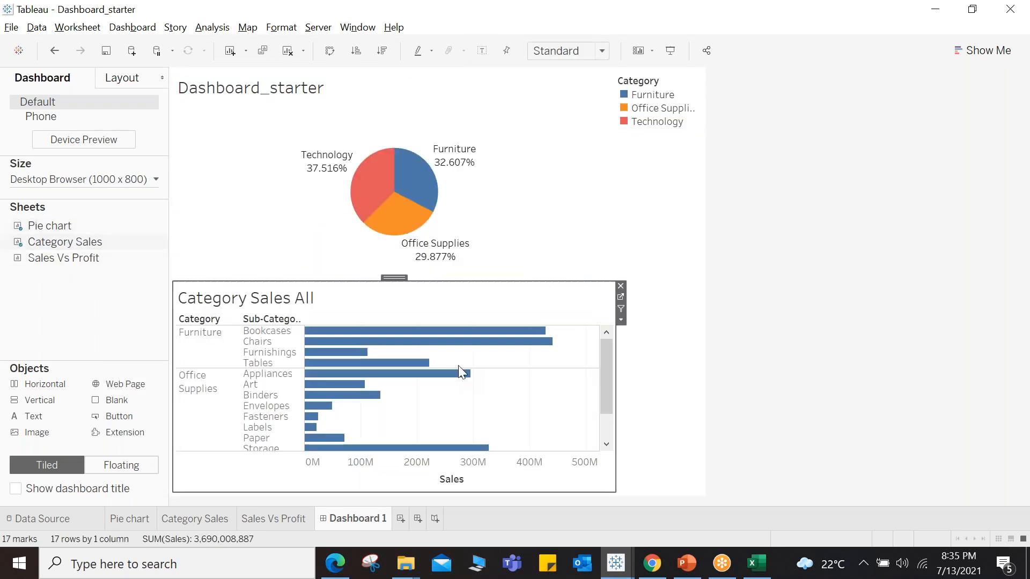
pyautogui.moveTo(76, 258); pyautogui.dragTo(509, 168)
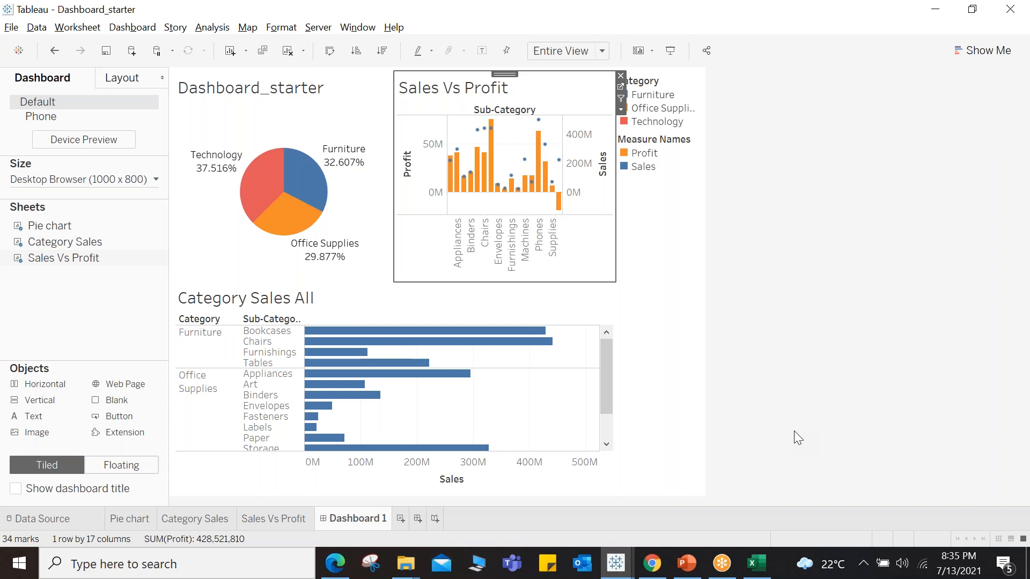
# Step: Add a dashboard filter action run on Select, with Pie chart as the only source sheet and Category Sales as the only target
pyautogui.moveTo(267, 189)
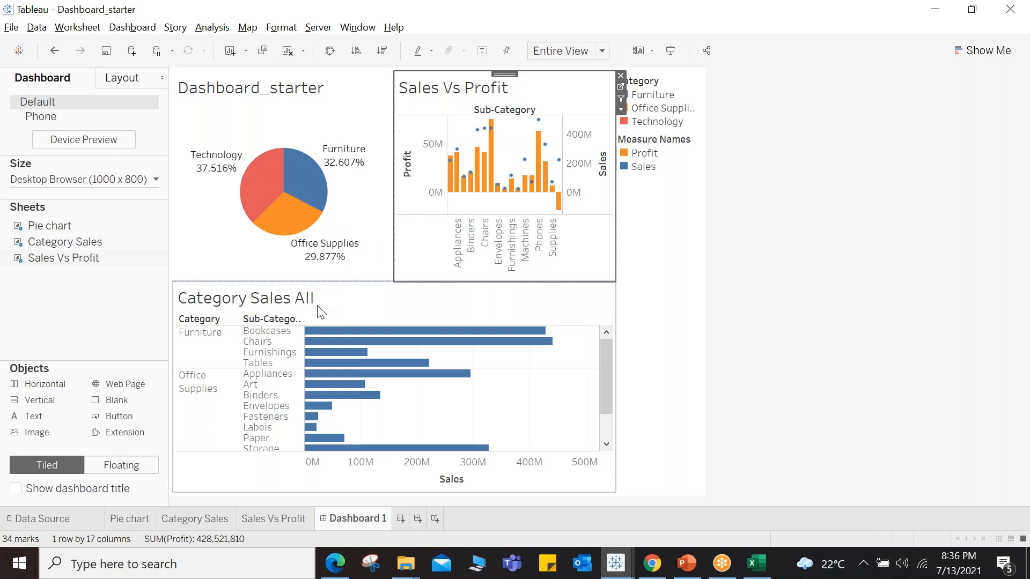
pyautogui.moveTo(333, 367)
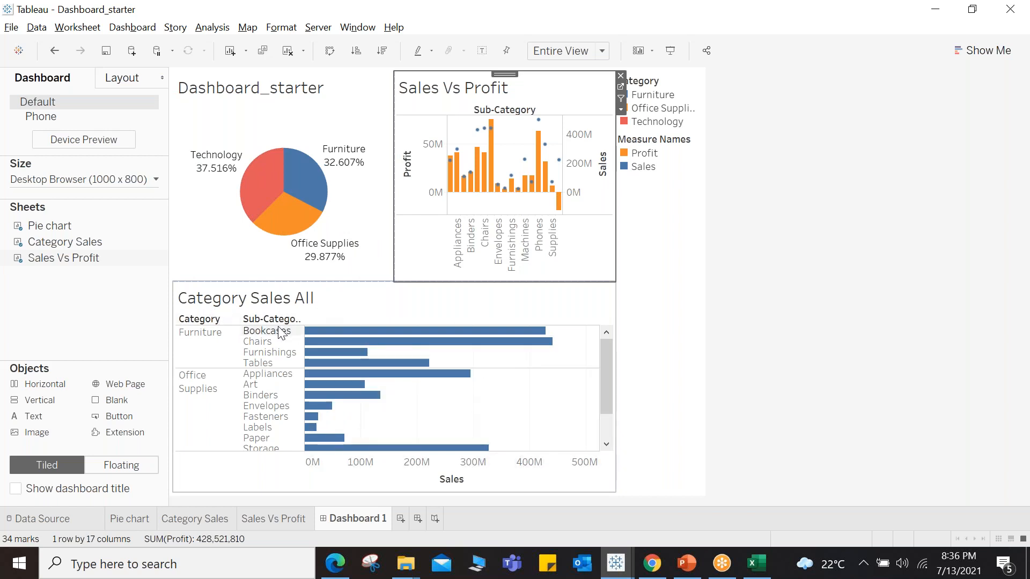
pyautogui.moveTo(450, 364)
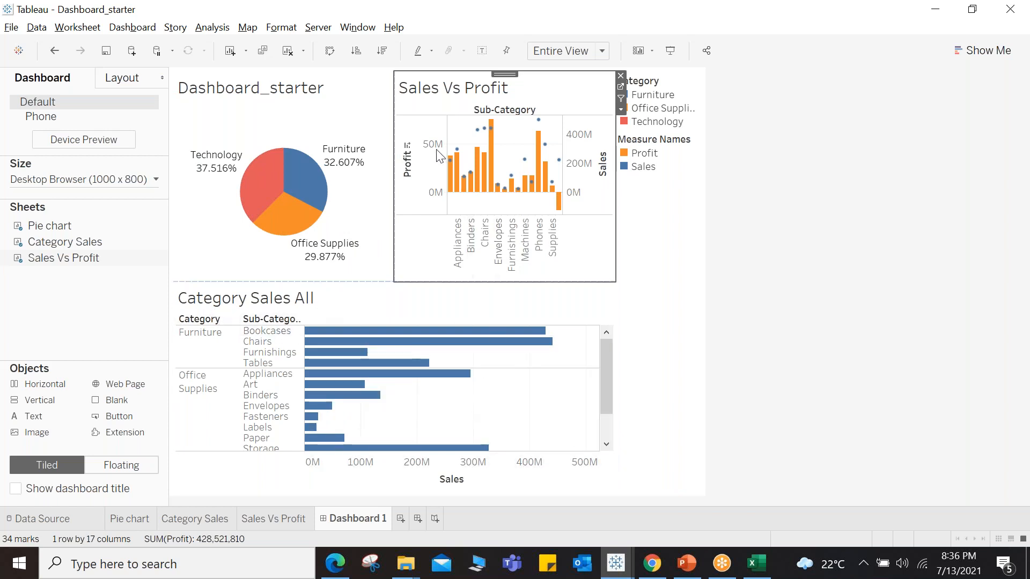
pyautogui.moveTo(492, 134)
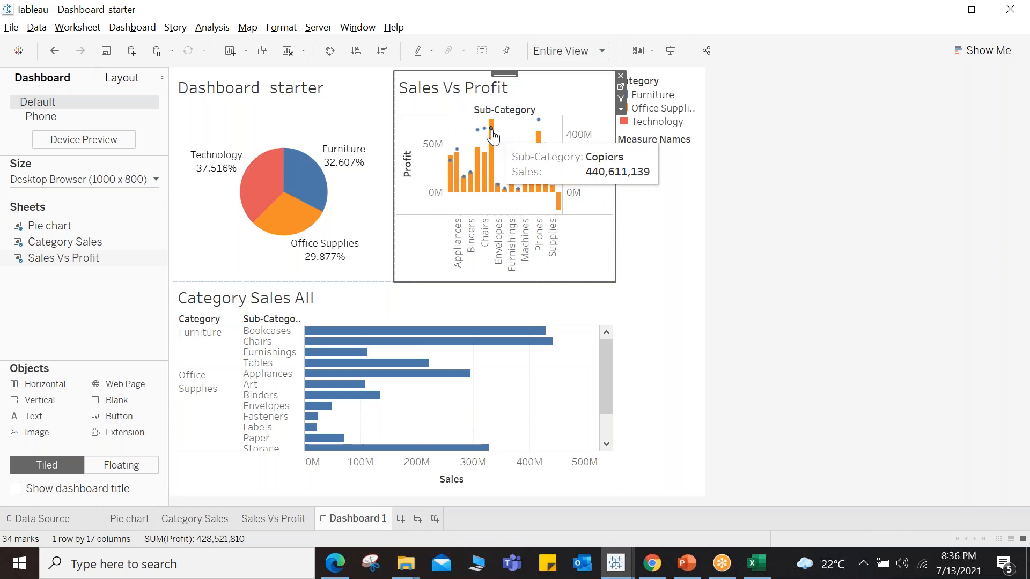
pyautogui.click(126, 29)
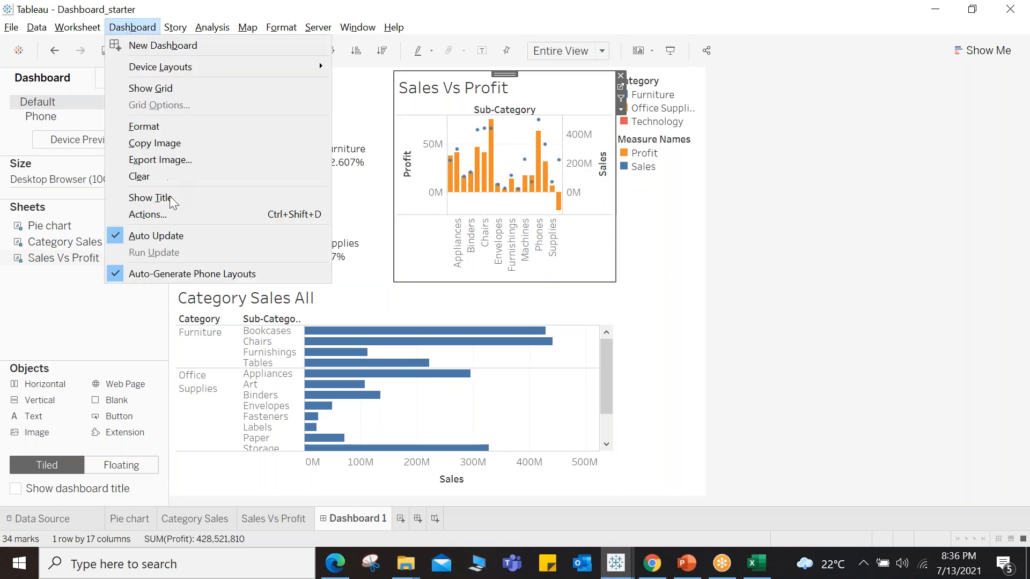
pyautogui.click(148, 214)
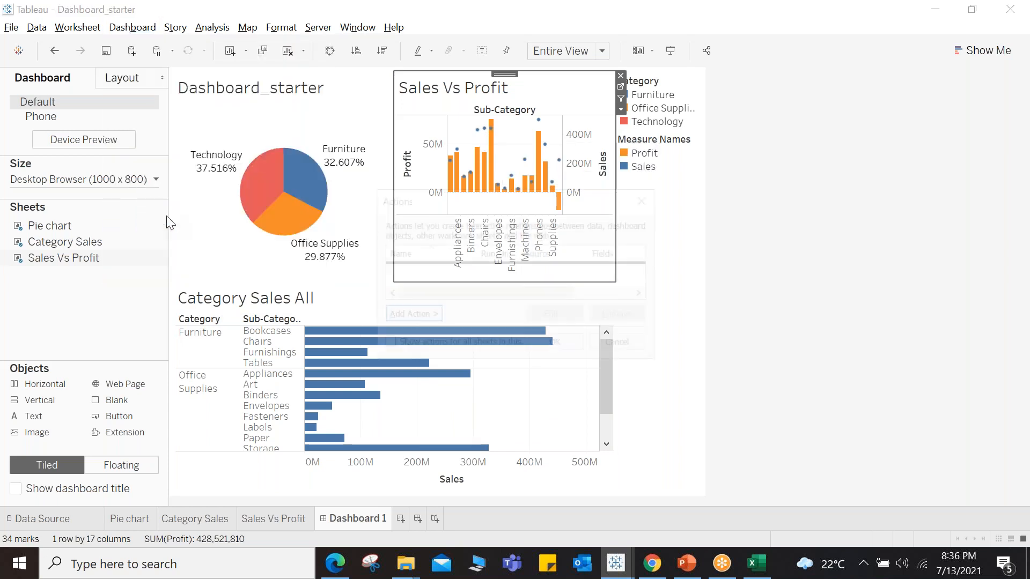
pyautogui.click(408, 315)
pyautogui.click(474, 317)
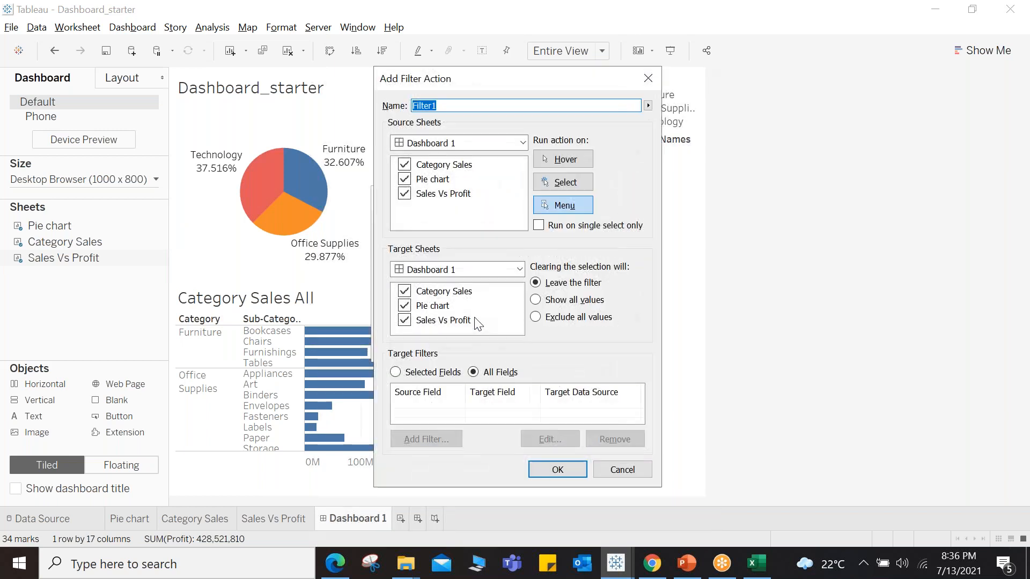
pyautogui.click(404, 194)
pyautogui.click(405, 164)
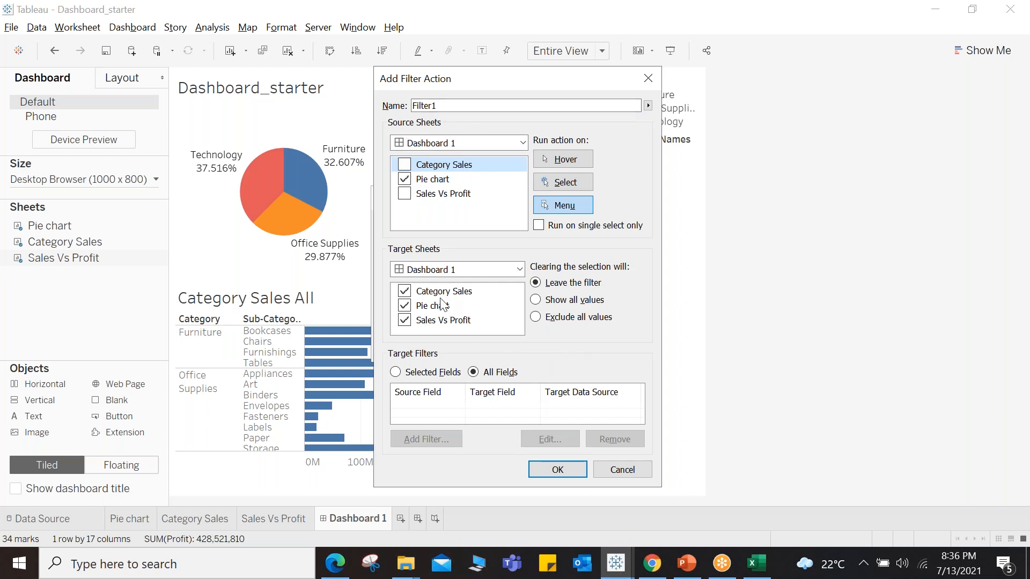
pyautogui.click(405, 305)
pyautogui.click(405, 320)
pyautogui.click(570, 182)
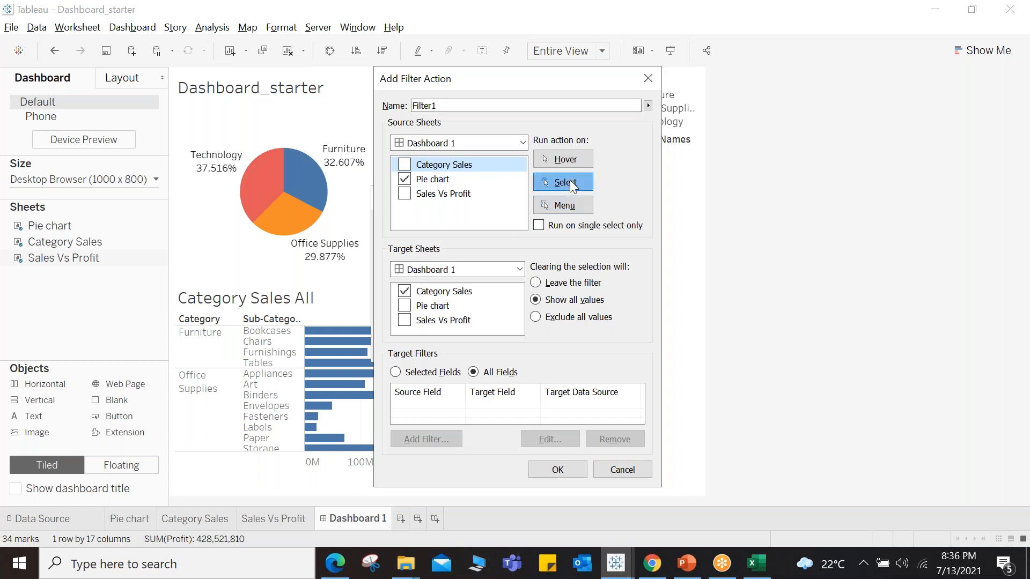
pyautogui.click(555, 467)
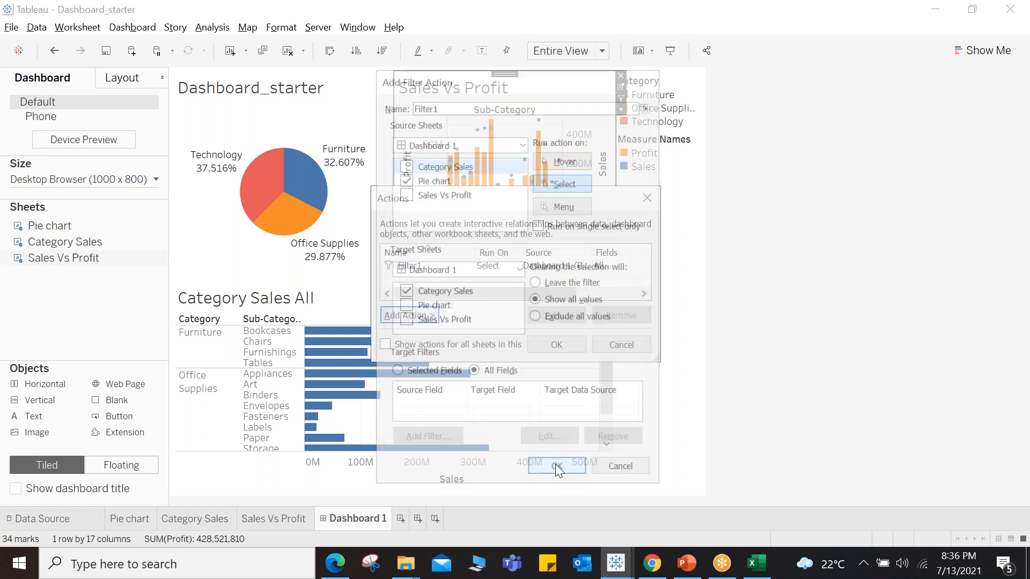
pyautogui.click(557, 349)
# Step: Test the filter by selecting the Technology, Furniture and Office Supplies slices of the pie chart
pyautogui.click(271, 189)
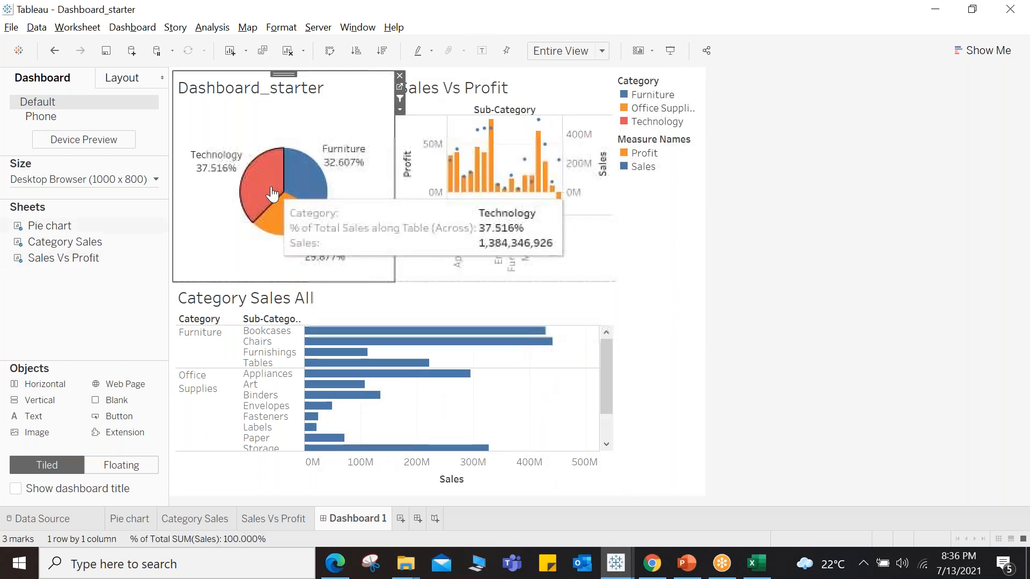
pyautogui.click(272, 194)
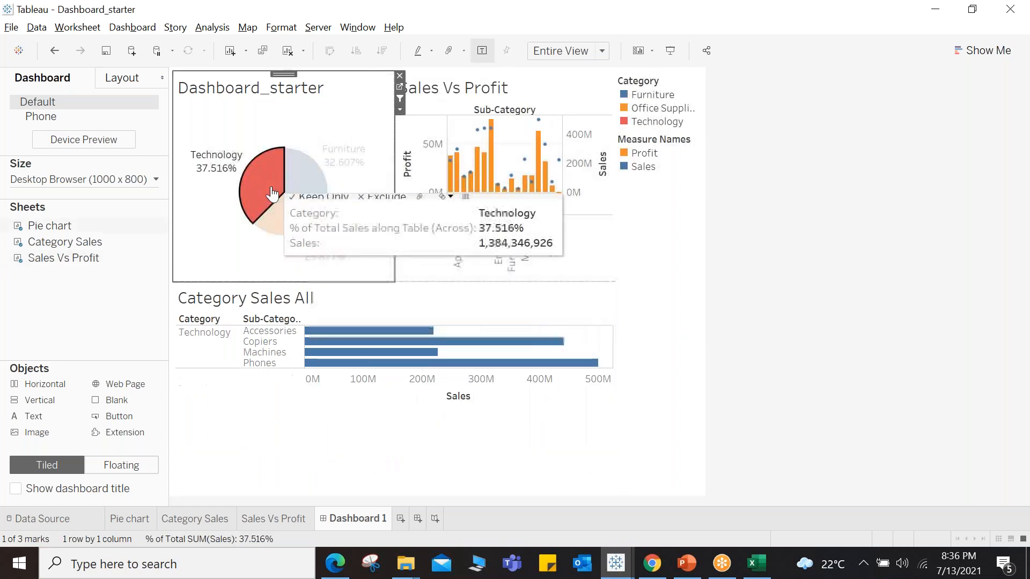
pyautogui.click(288, 225)
pyautogui.click(301, 170)
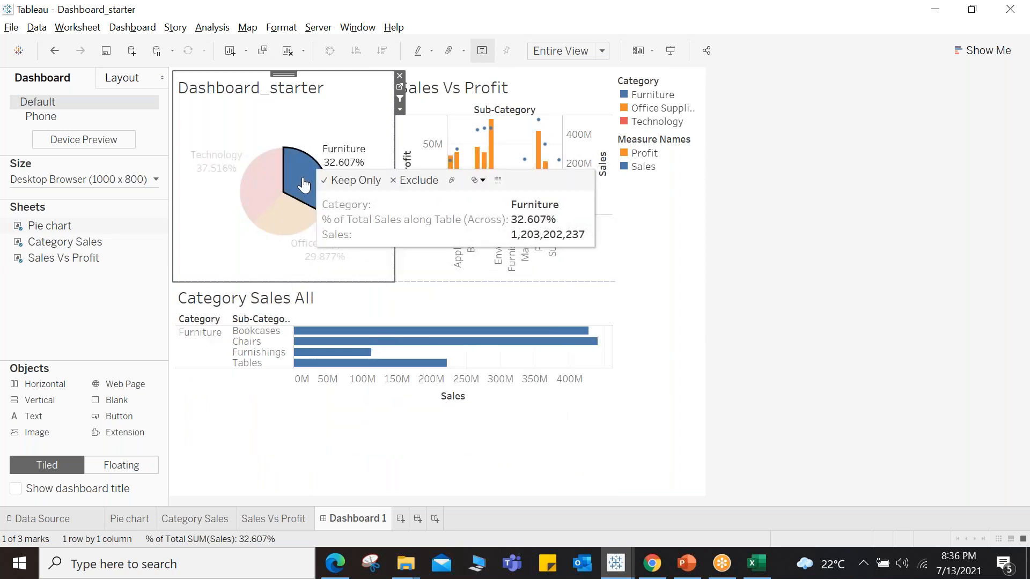
pyautogui.click(271, 182)
pyautogui.click(275, 217)
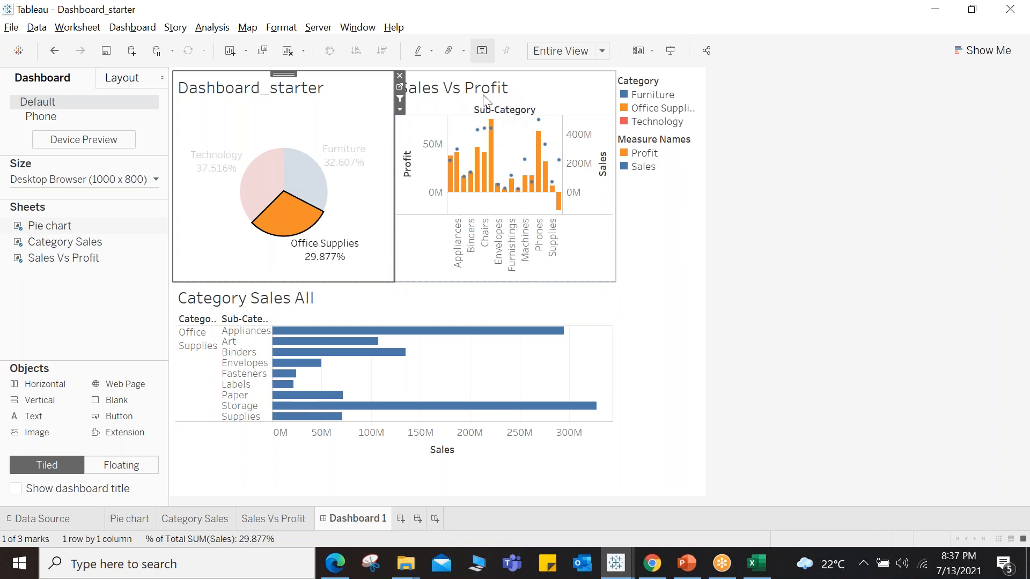
# Step: Add a highlight action run on Hover, with Category Sales as the source sheet and Sales Vs Profit as the target
pyautogui.click(135, 29)
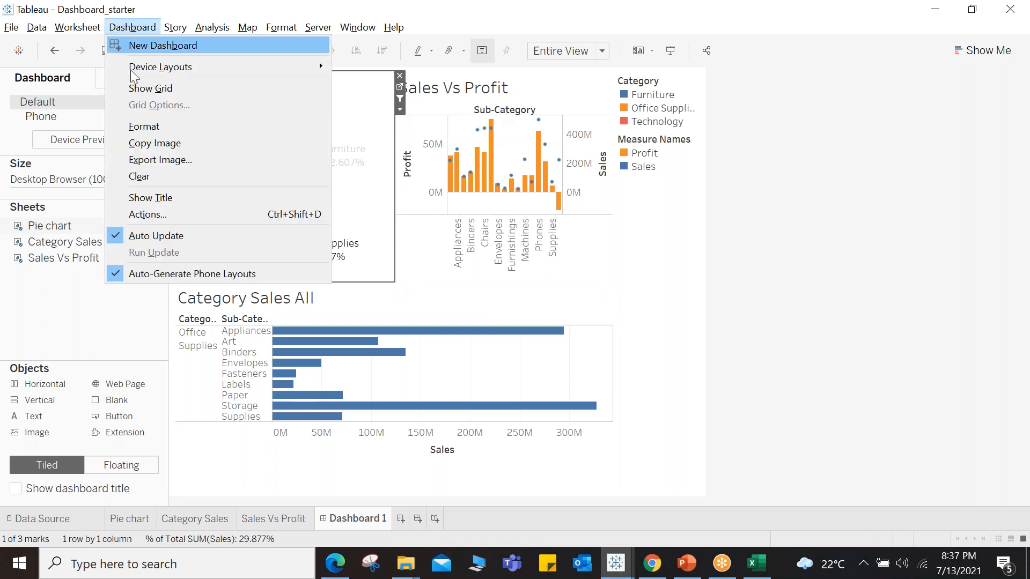
pyautogui.click(161, 213)
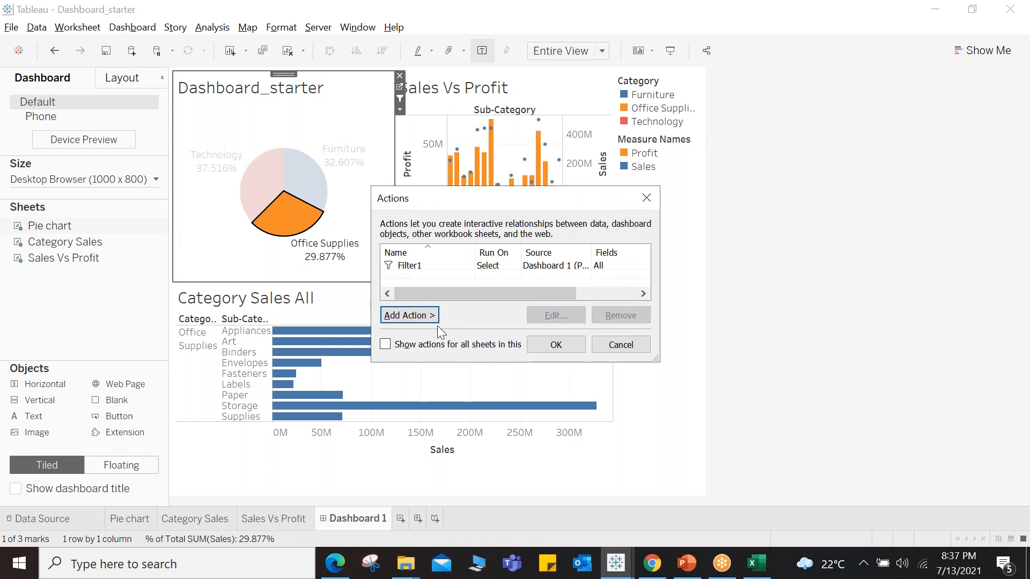
pyautogui.click(422, 317)
pyautogui.click(479, 333)
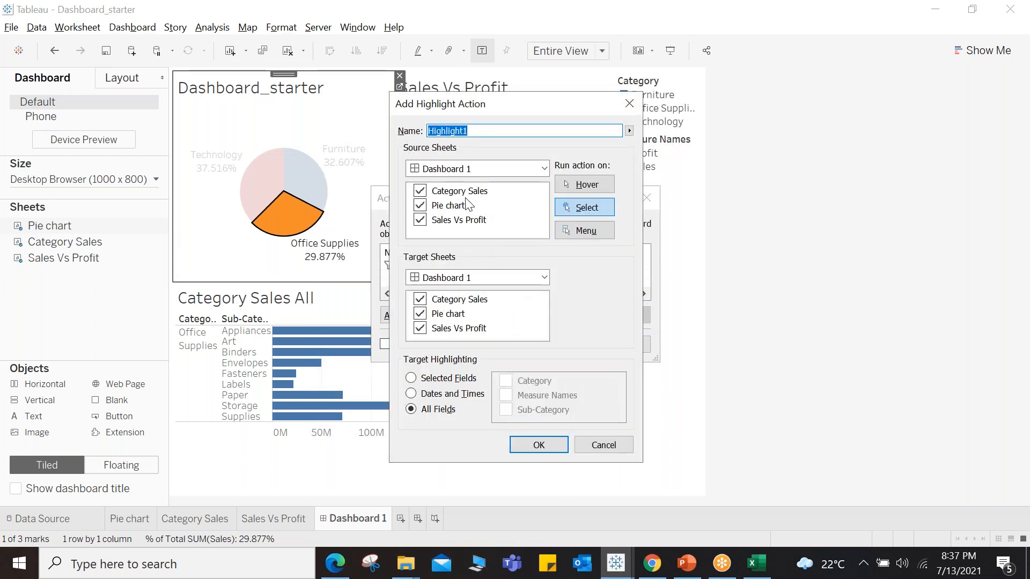
pyautogui.click(420, 220)
pyautogui.click(420, 206)
pyautogui.click(420, 314)
pyautogui.click(420, 300)
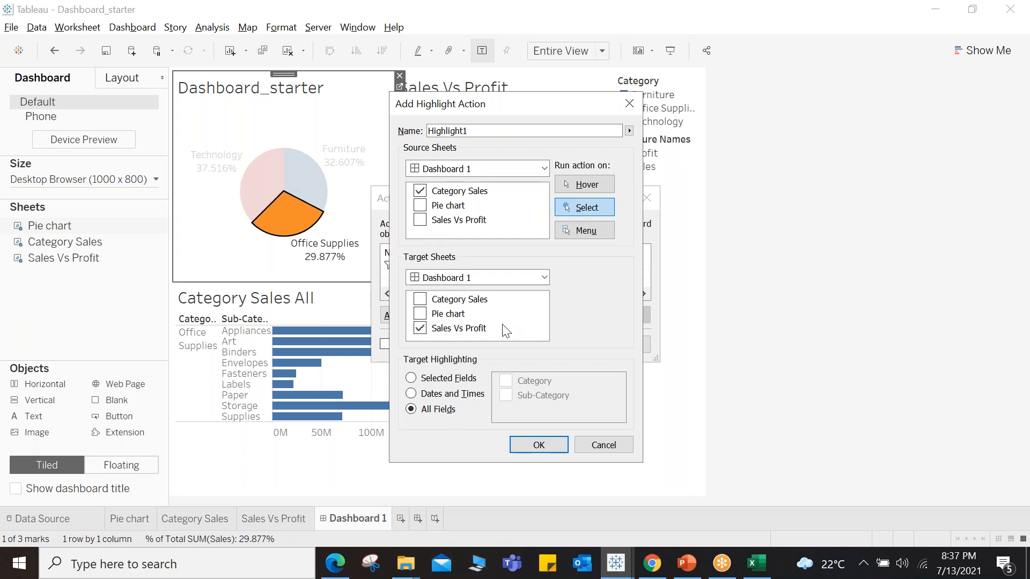
pyautogui.click(610, 184)
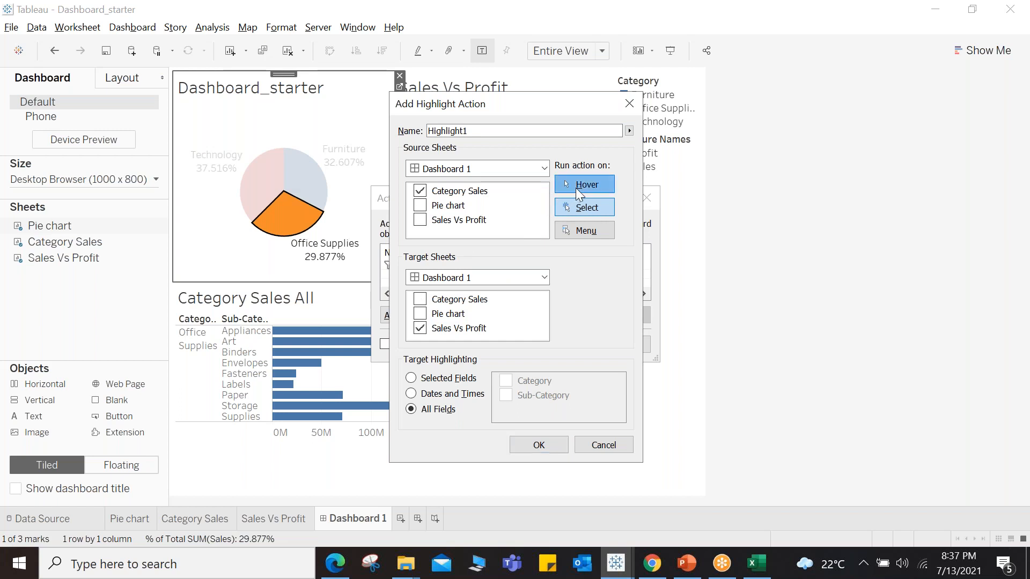
pyautogui.click(548, 445)
pyautogui.click(554, 345)
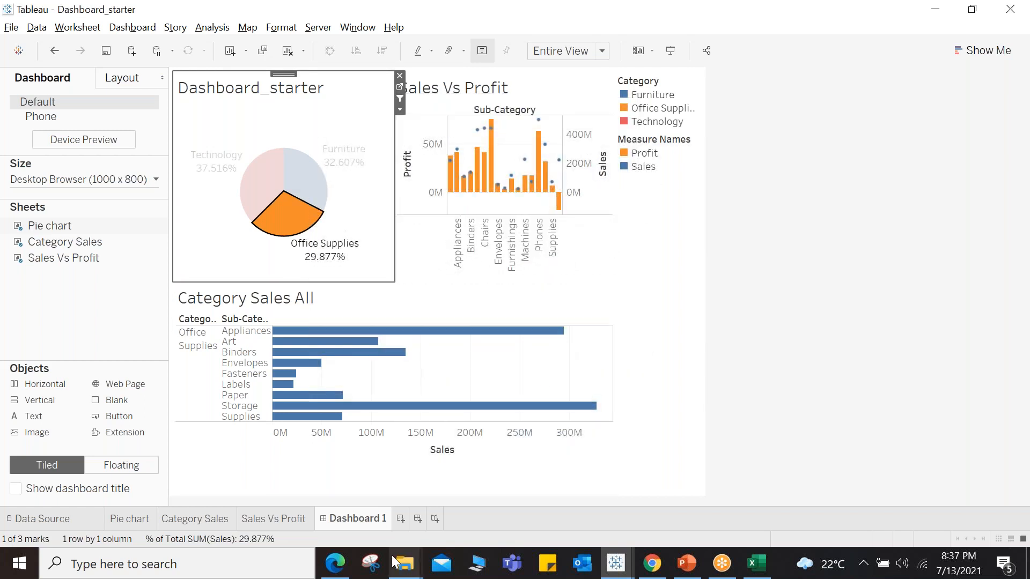
pyautogui.press('Escape')
pyautogui.moveTo(266, 340)
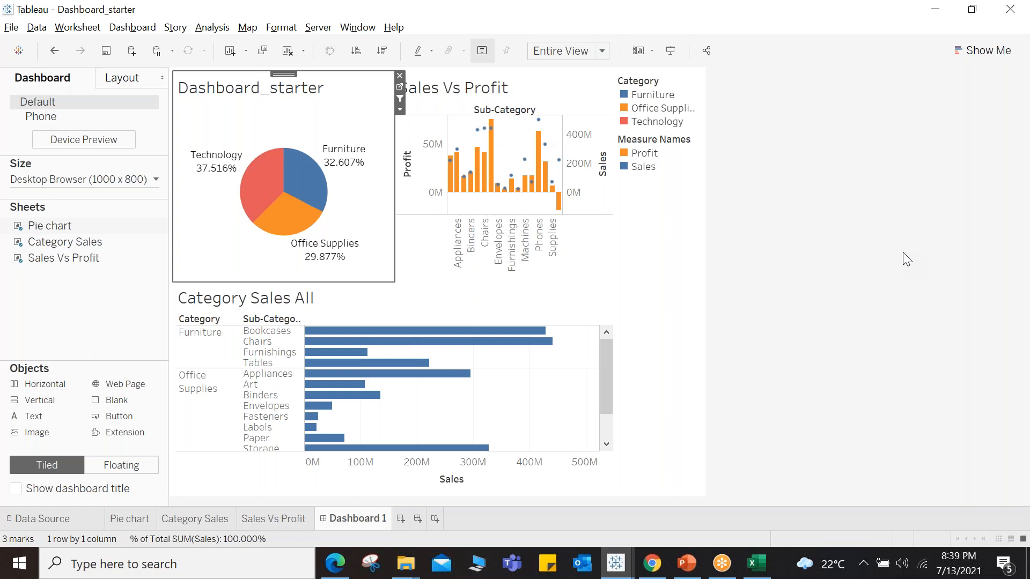
# Step: Open the Tableau_Recent Scores PDF from the Tableau Webinar-13th july folder and review its trainer scores table
pyautogui.moveTo(406, 567)
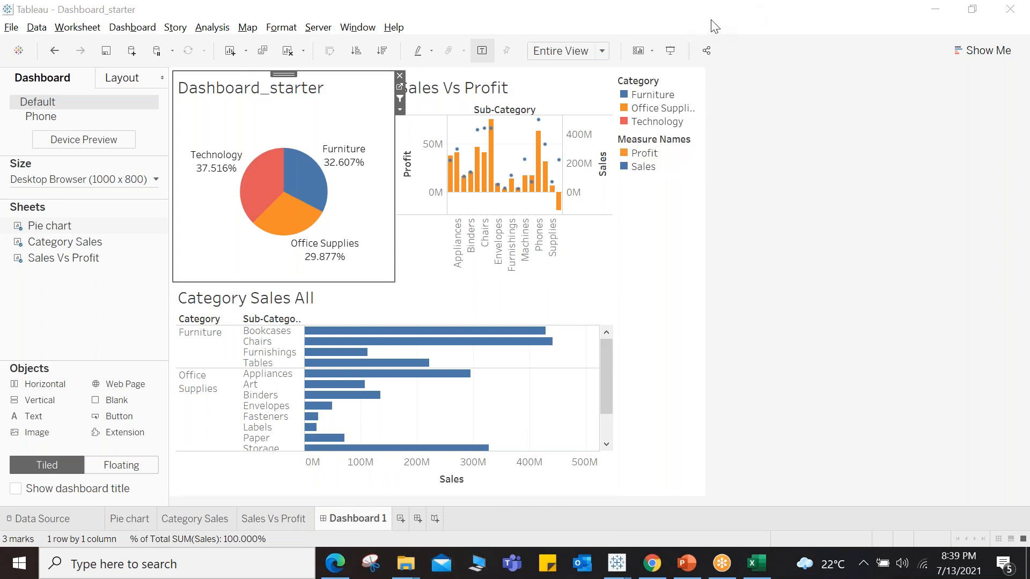
pyautogui.click(707, 207)
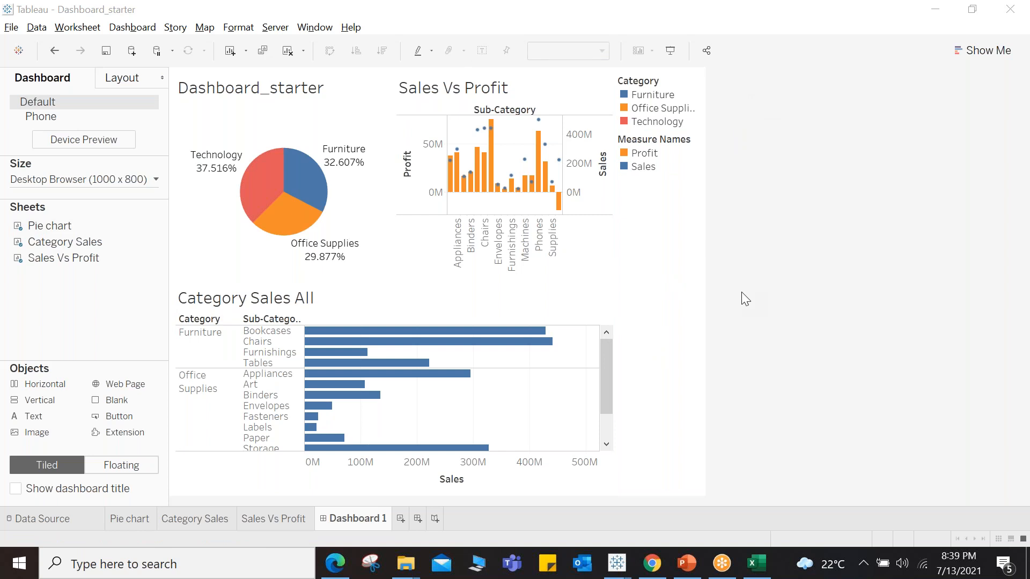
pyautogui.moveTo(407, 565)
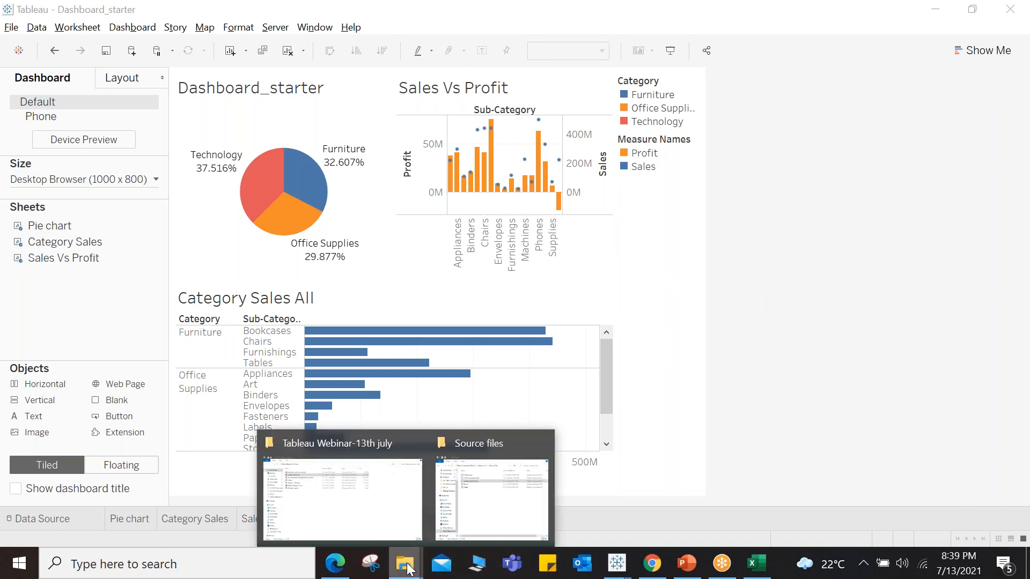
pyautogui.click(385, 527)
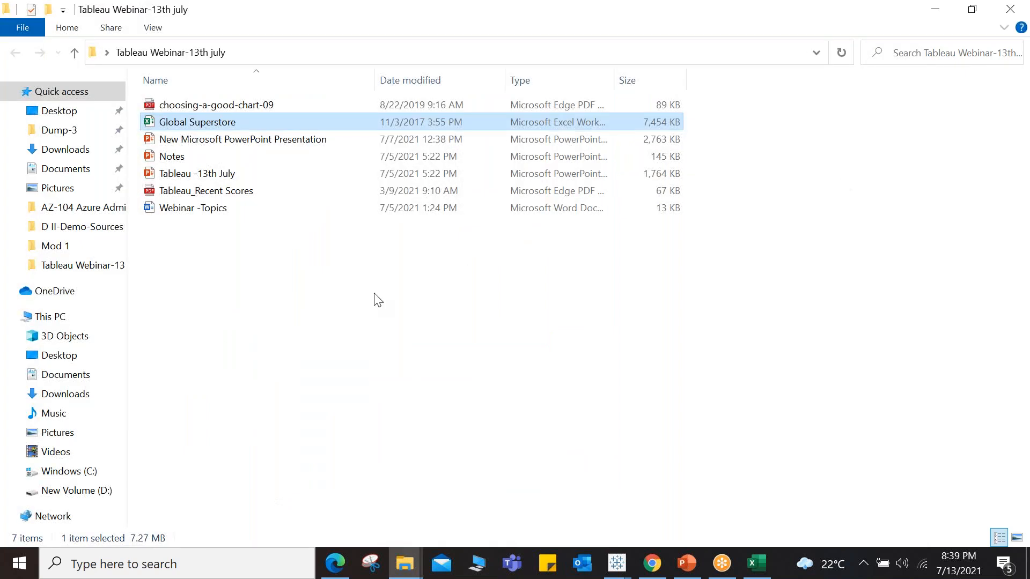
pyautogui.click(235, 306)
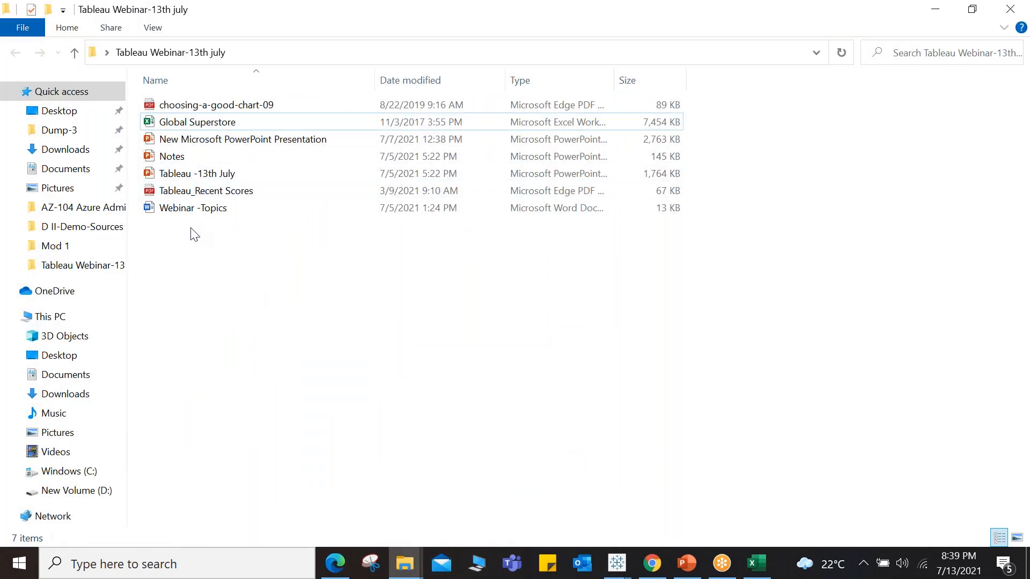
pyautogui.click(220, 191)
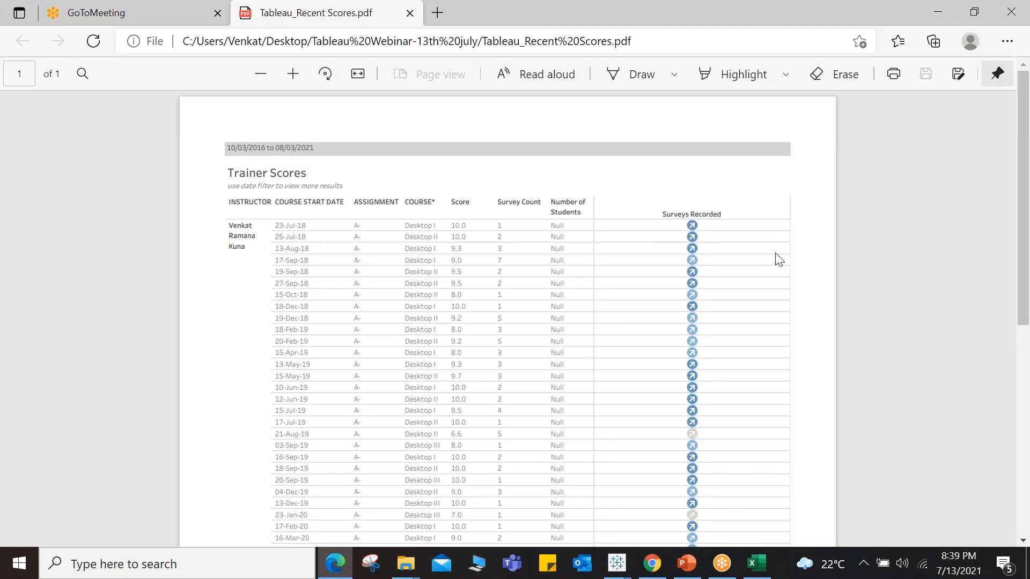
pyautogui.scroll(-2, 778, 260)
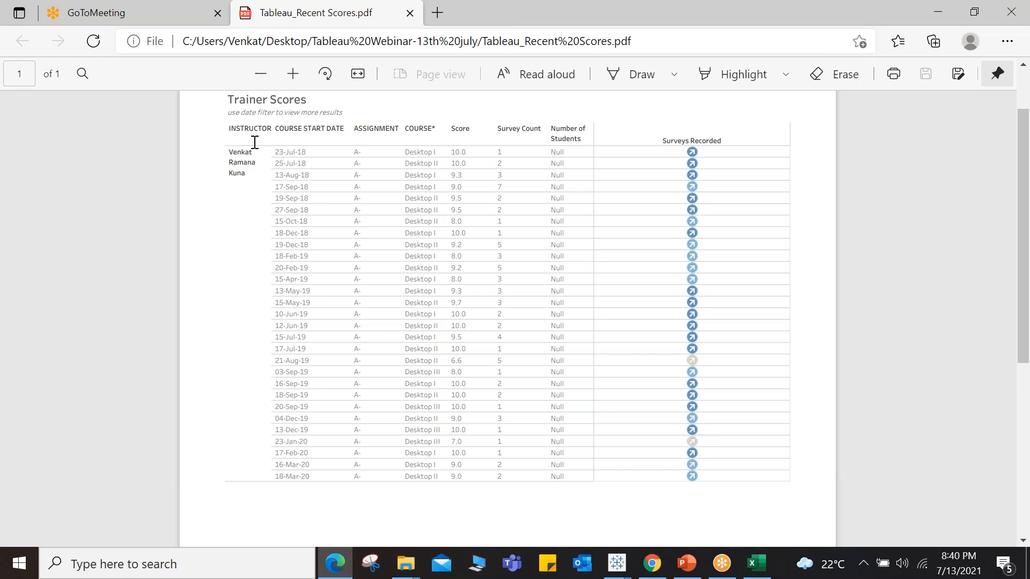
pyautogui.moveTo(229, 153); pyautogui.dragTo(244, 177)
pyautogui.moveTo(453, 152); pyautogui.dragTo(513, 478)
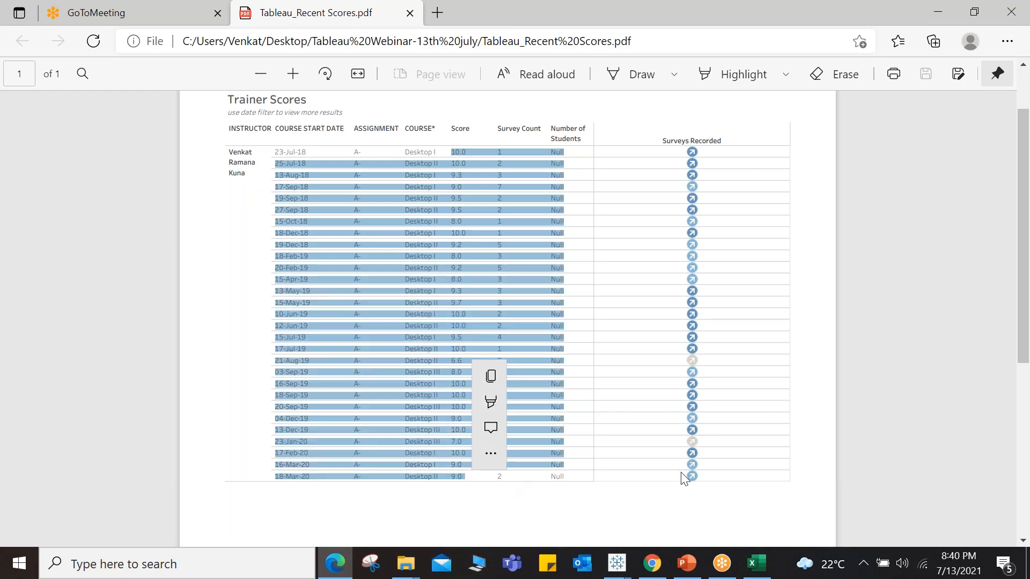
pyautogui.click(816, 424)
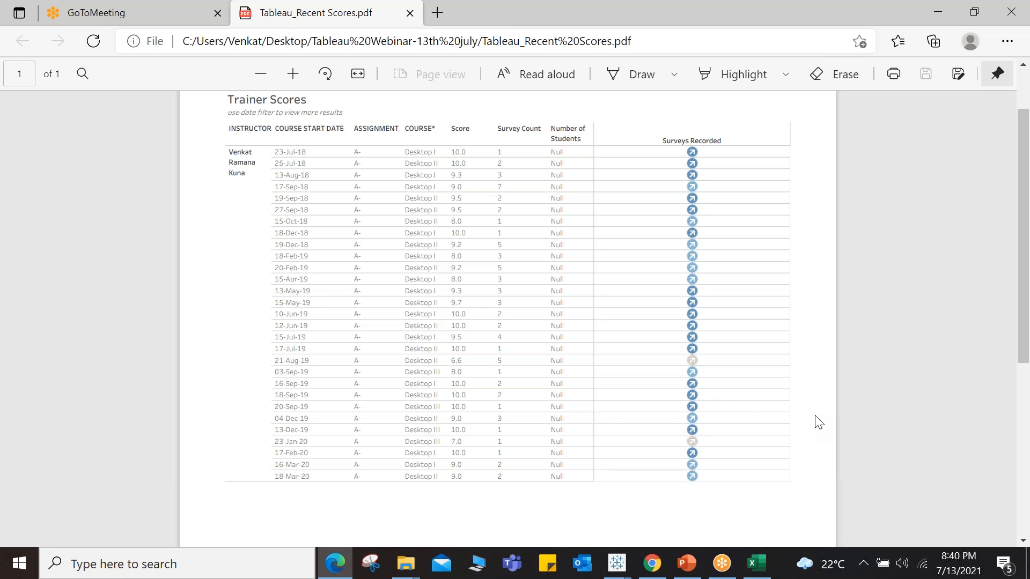
# Step: Open the Tableau_DI_Agenda 10.5 spreadsheet from the Tableau-DI > Teach Track & Agenda 10.5 folder
pyautogui.click(405, 563)
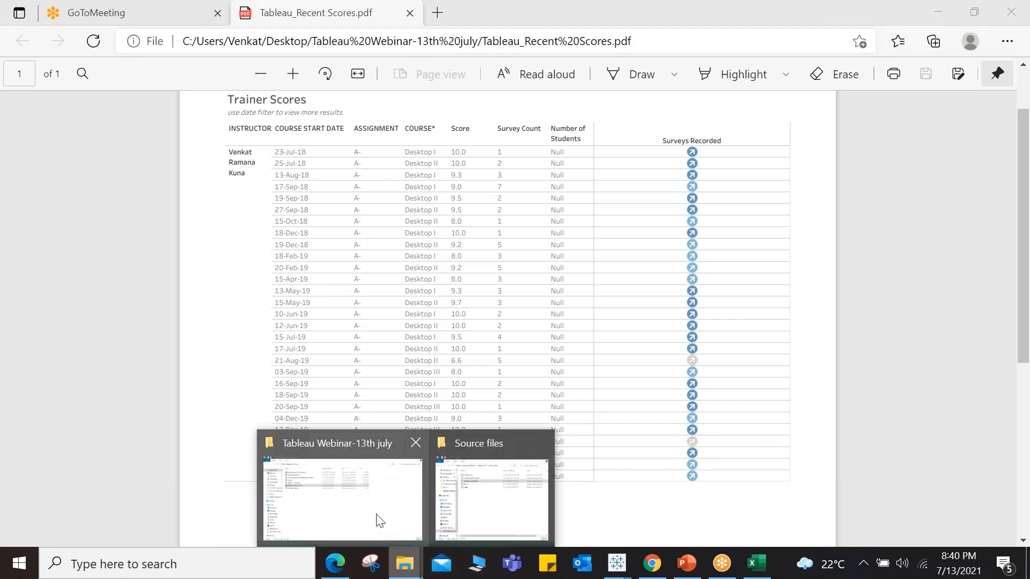
pyautogui.click(496, 497)
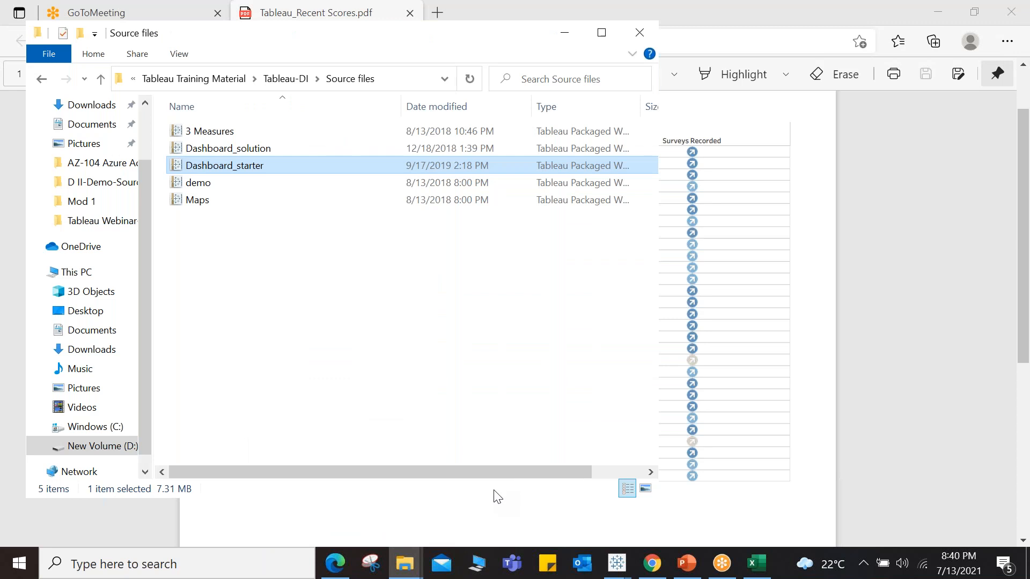
pyautogui.click(294, 79)
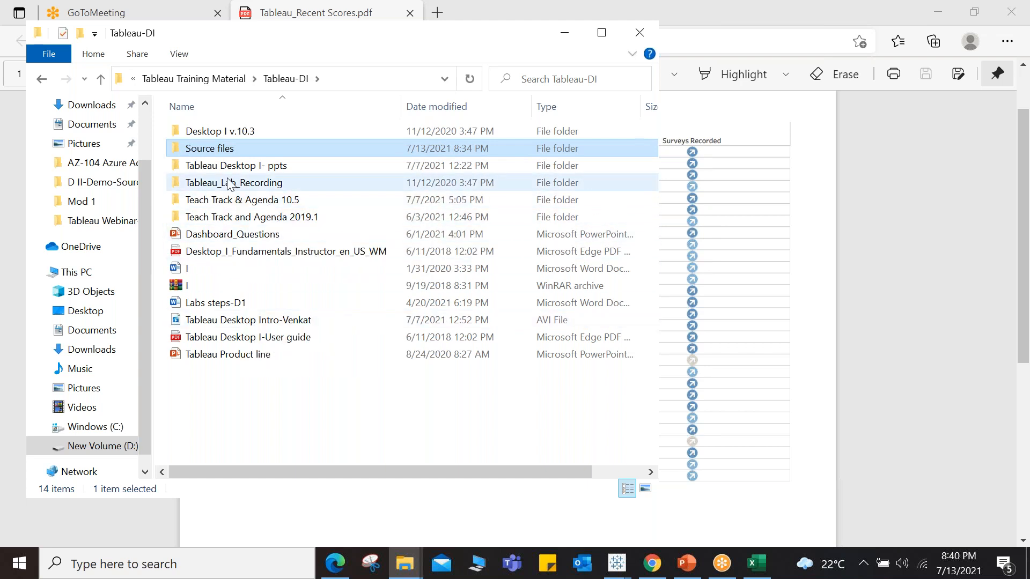
pyautogui.doubleClick(223, 133)
pyautogui.click(164, 79)
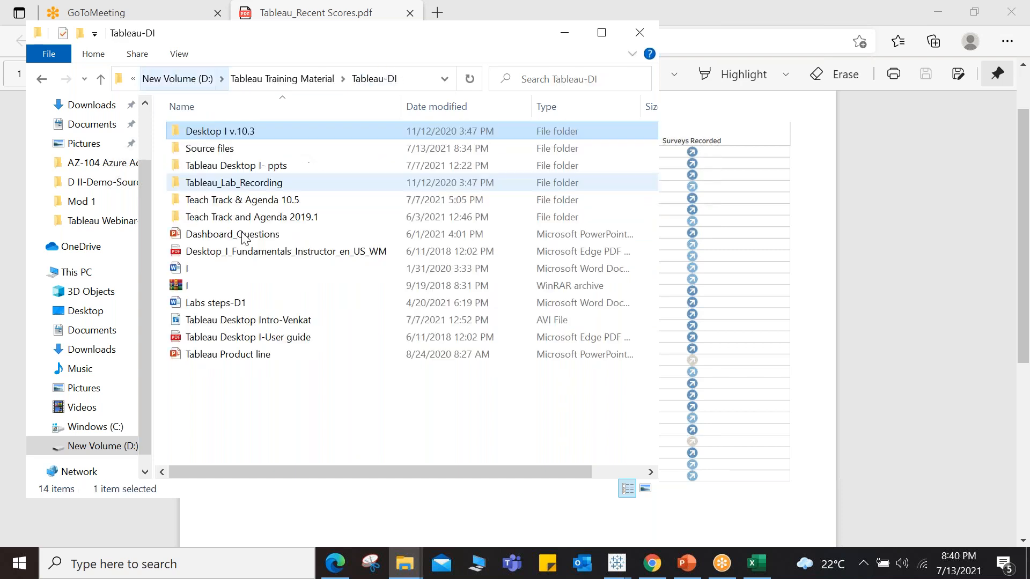
pyautogui.doubleClick(262, 201)
pyautogui.click(241, 135)
pyautogui.doubleClick(240, 130)
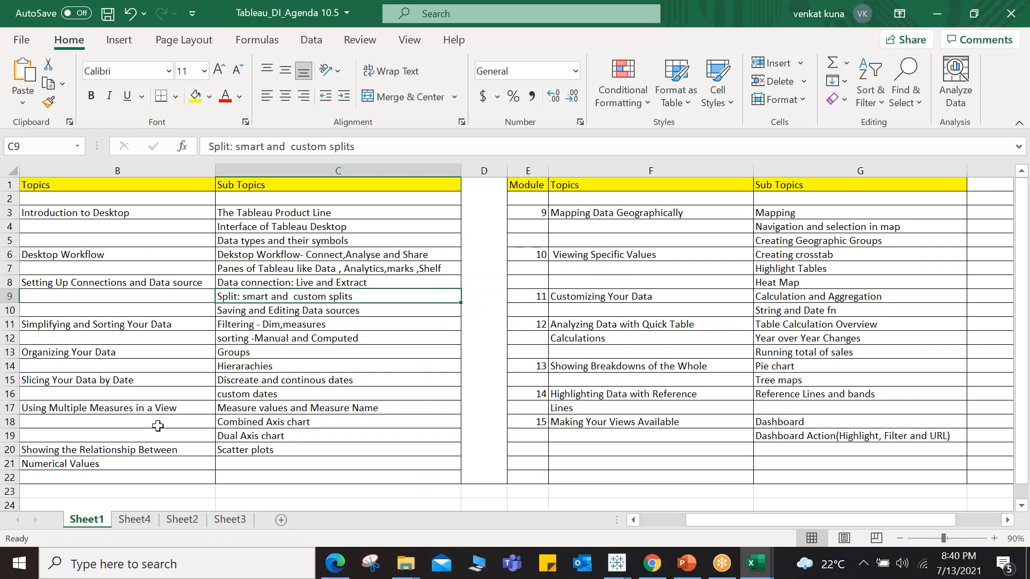
# Step: Open the first question image in Tableau Training Material > Tableau Certification > Tableau Certification Dumps > Tableau Dump-1
pyautogui.click(537, 423)
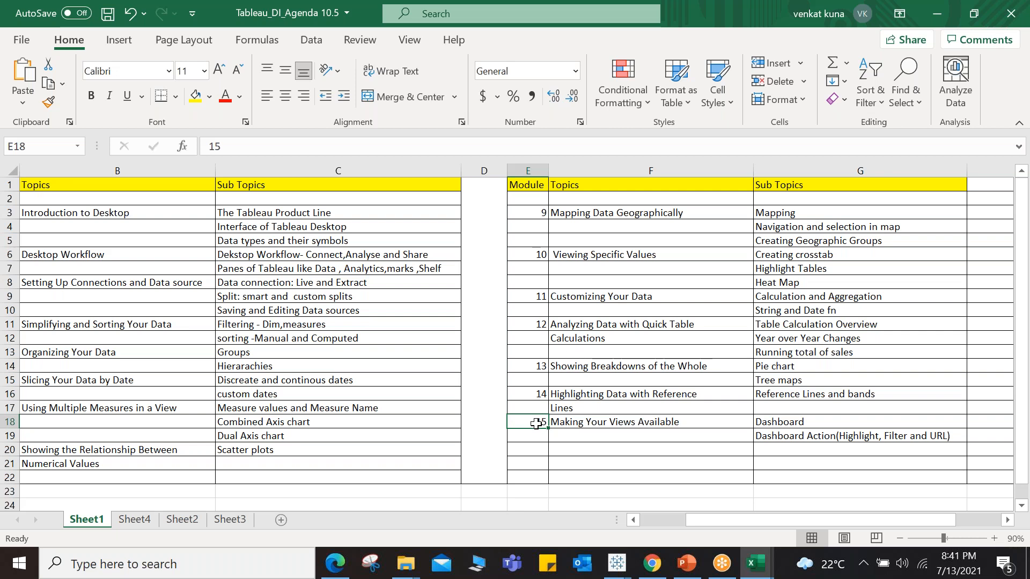
pyautogui.click(402, 566)
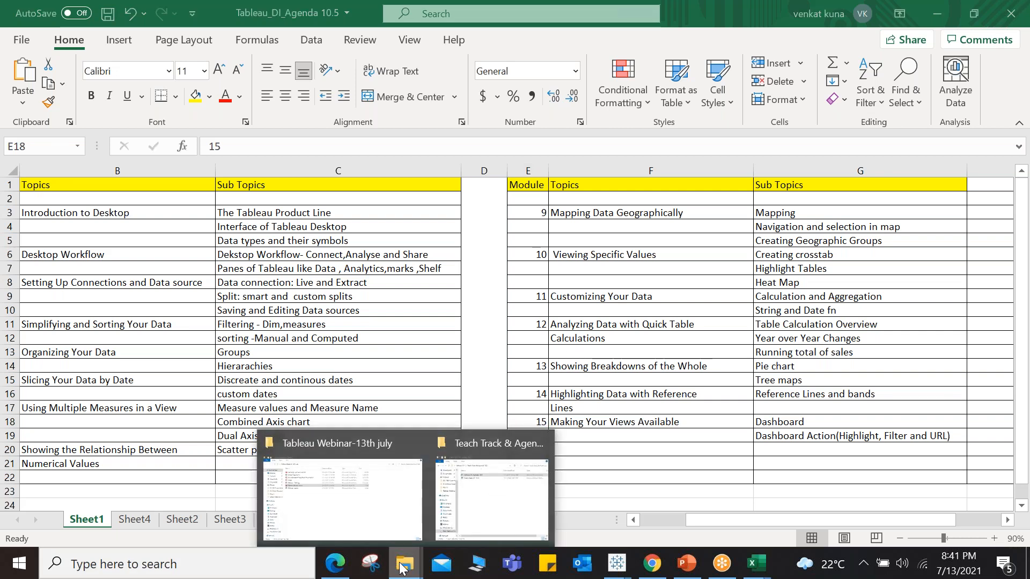
pyautogui.click(485, 512)
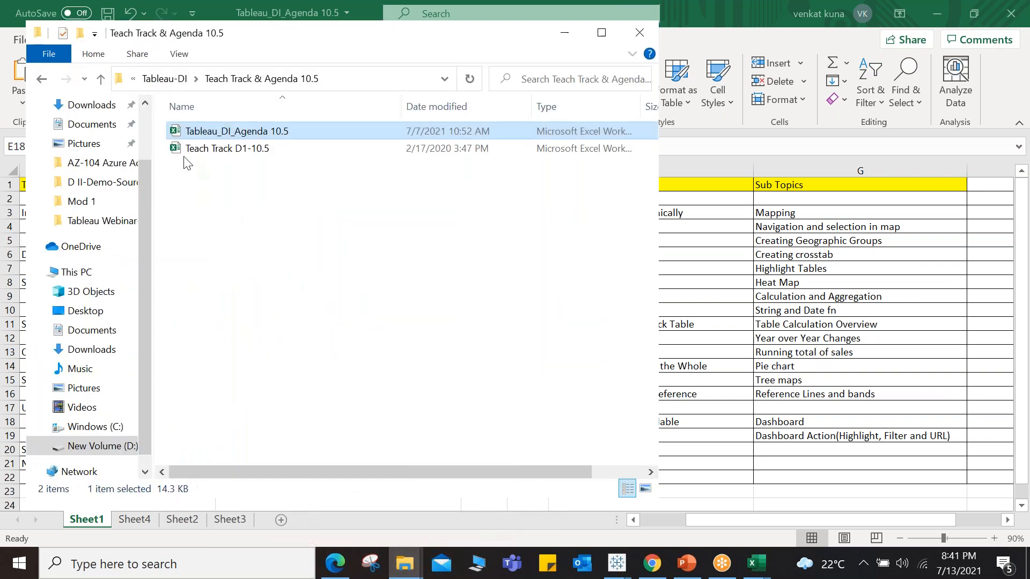
pyautogui.click(166, 80)
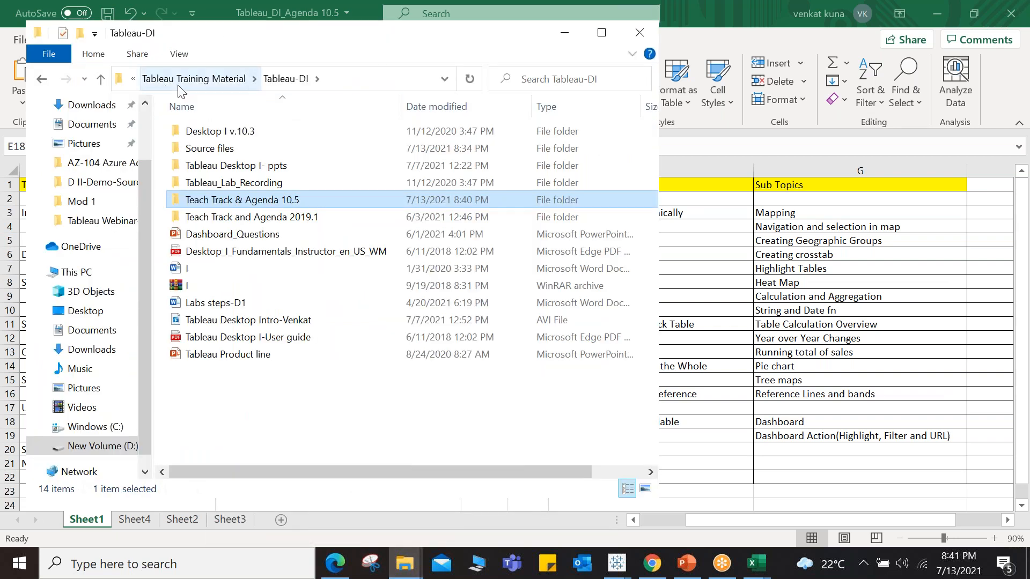
pyautogui.click(180, 81)
pyautogui.doubleClick(230, 182)
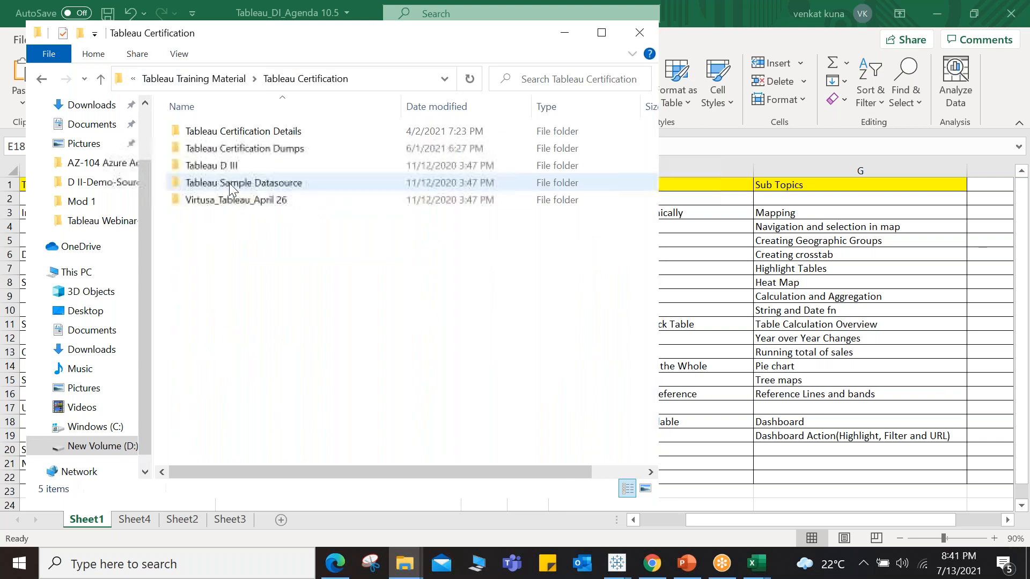
pyautogui.doubleClick(248, 149)
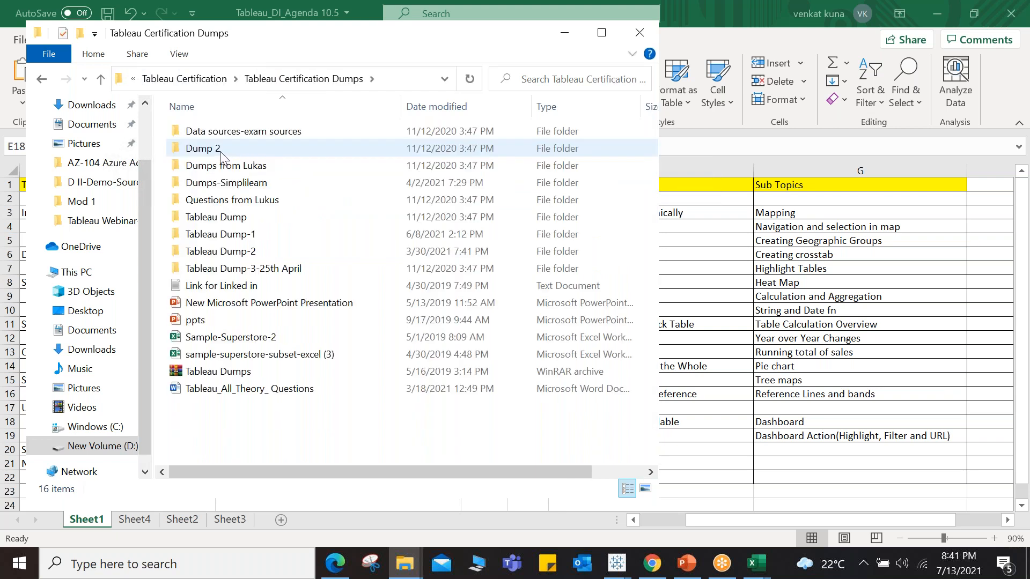
pyautogui.click(249, 236)
pyautogui.doubleClick(249, 236)
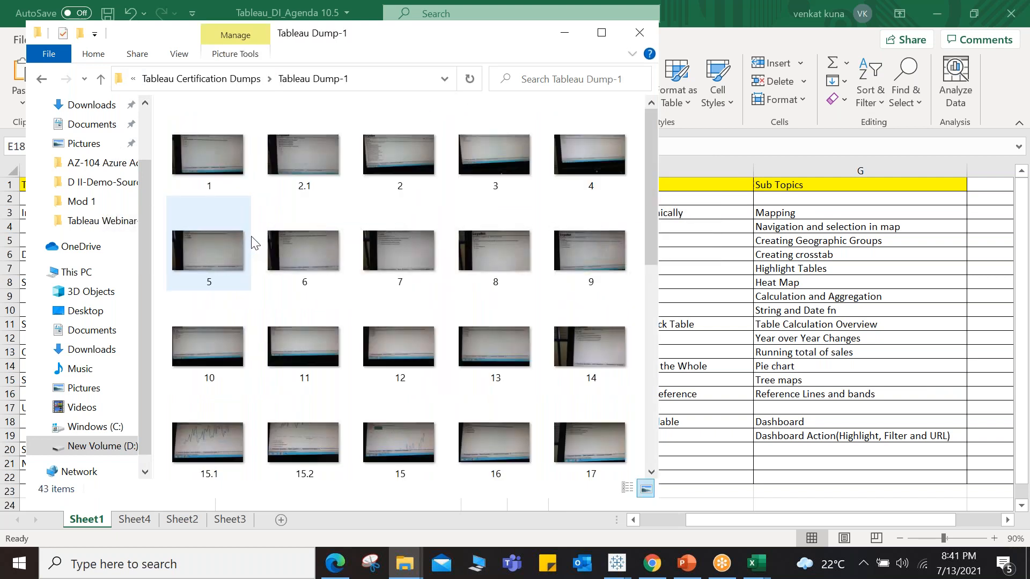
pyautogui.doubleClick(217, 153)
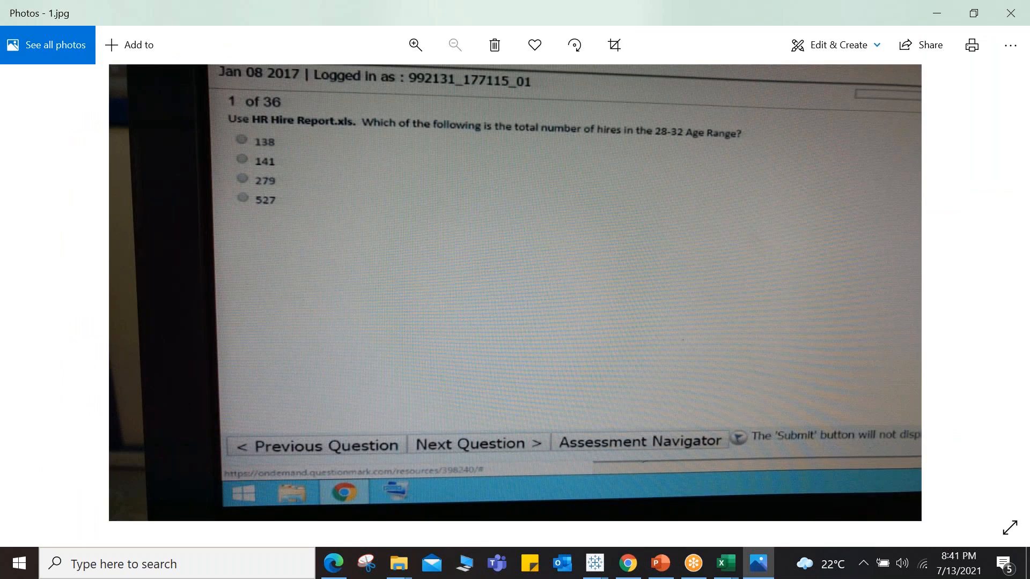
# Step: Page through the certification dump question images one by one
pyautogui.press('Right')
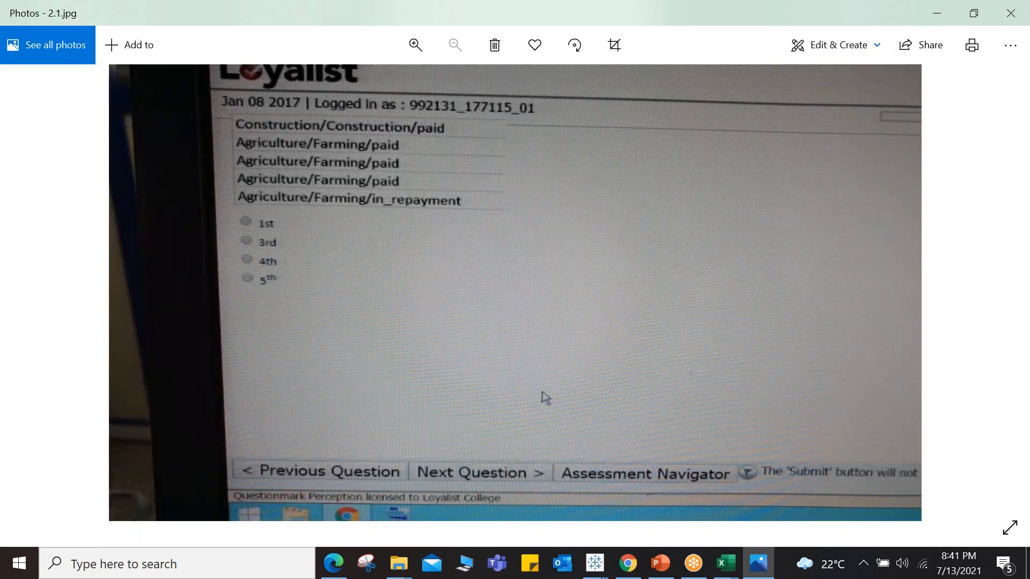
pyautogui.press('Right')
pyautogui.press('Right')
pyautogui.press('Right')
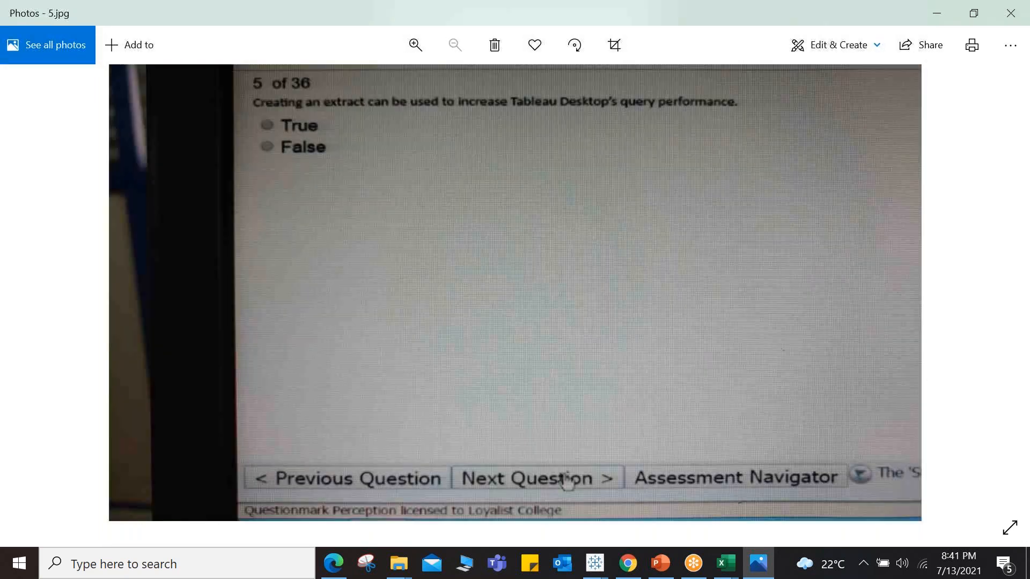
pyautogui.press('Right')
pyautogui.press('Right')
pyautogui.press('Right')
pyautogui.press('Right')
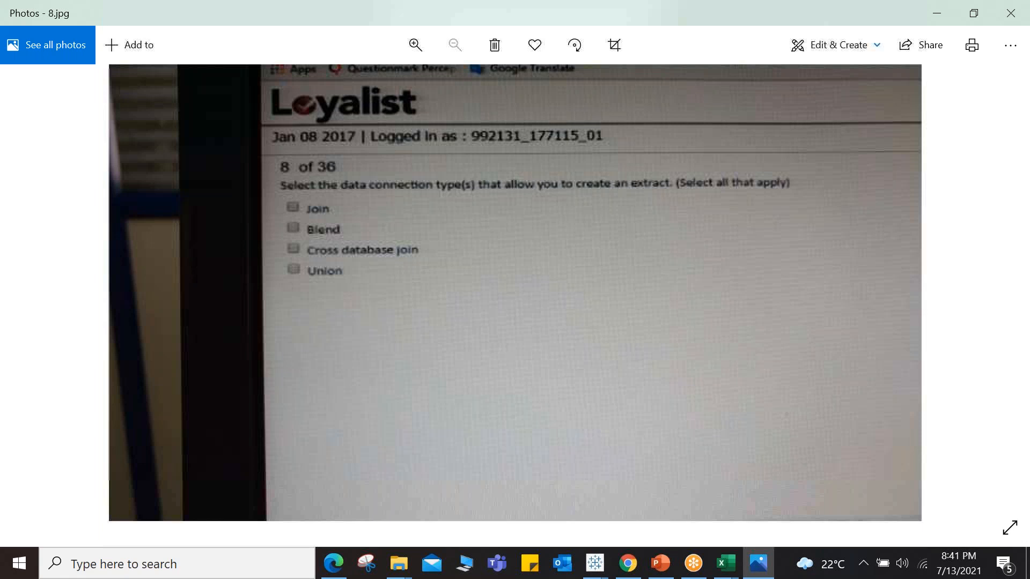
pyautogui.press('Right')
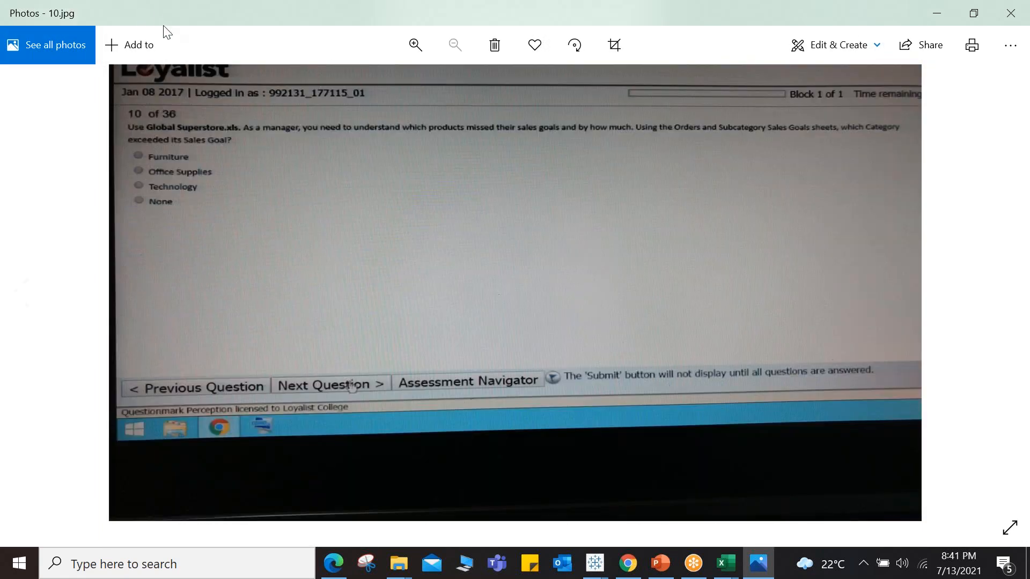
# Step: Close the photo viewer and the Tableau Dump-1 folder, and select the Interface of Tableau Desktop agenda entry
pyautogui.click(973, 13)
pyautogui.click(627, 129)
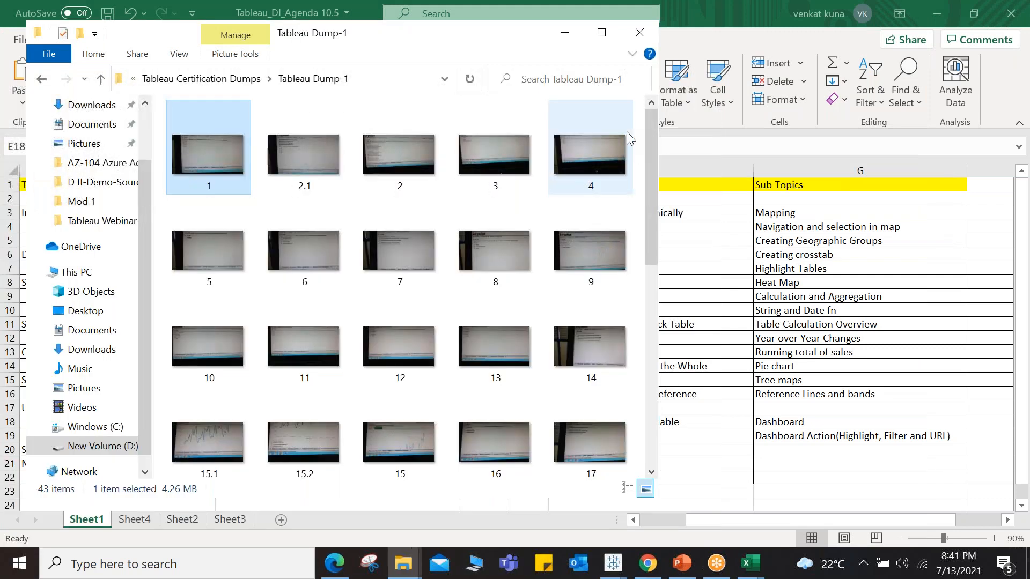
pyautogui.click(640, 33)
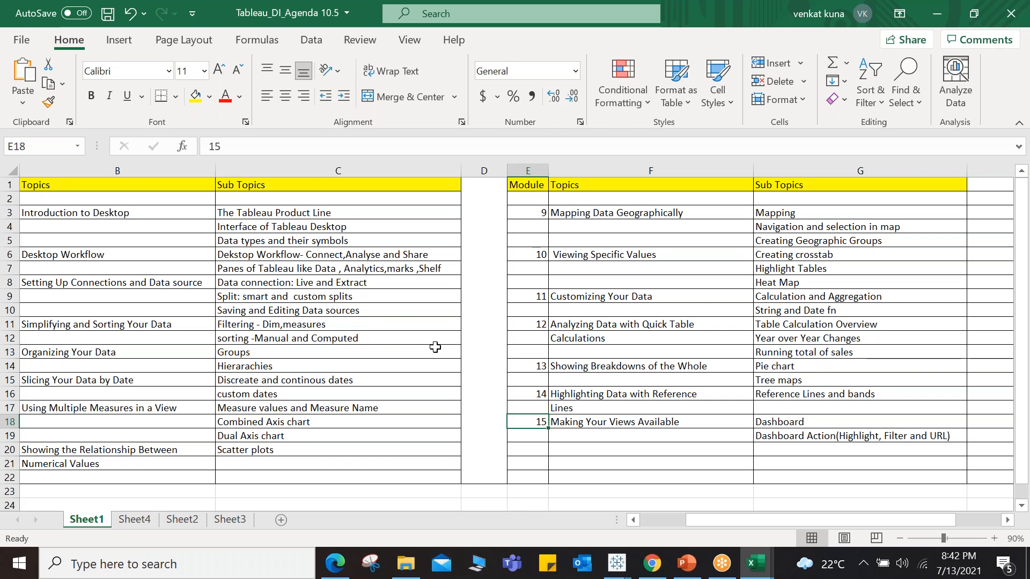
pyautogui.click(258, 222)
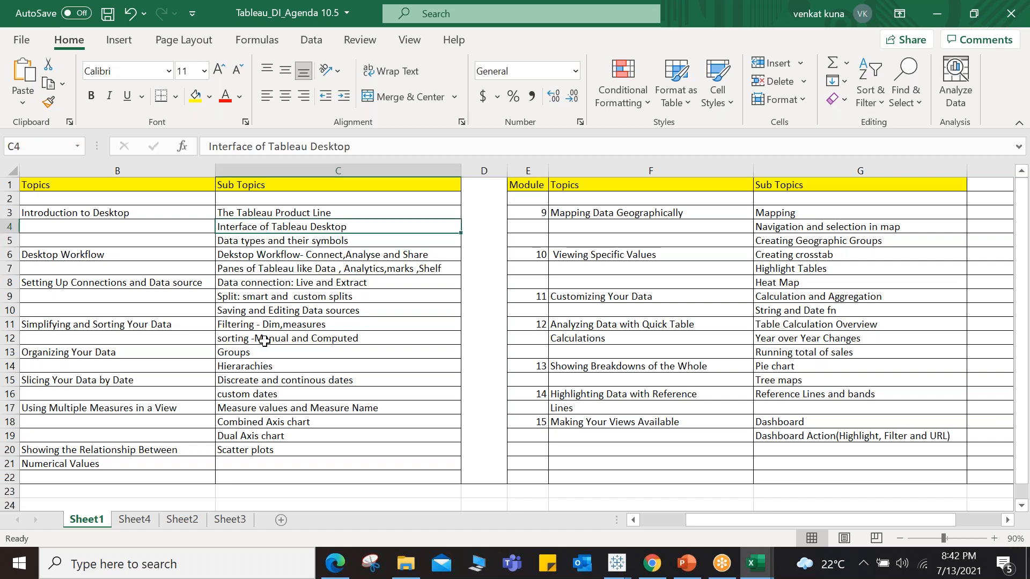
# Step: Open the Tableau Training Material > Tableau-DI folder on New Volume (D:) in a maximized explorer window
pyautogui.click(406, 571)
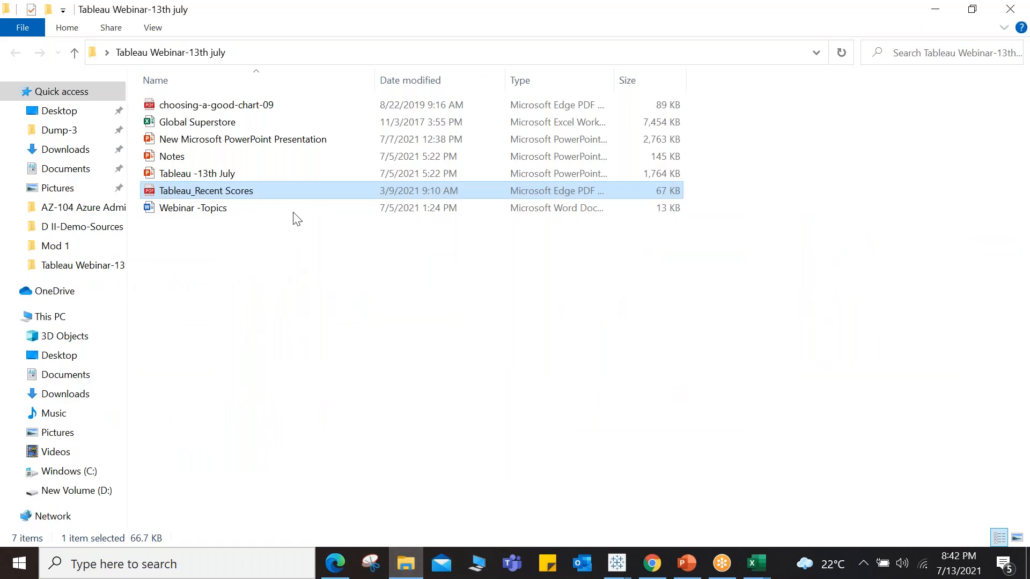
pyautogui.click(412, 565)
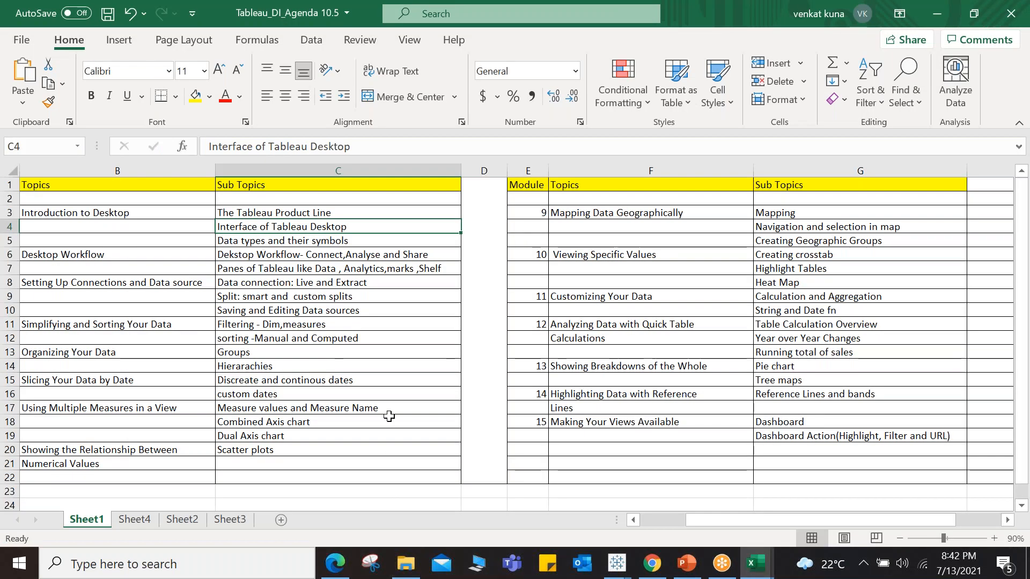
pyautogui.click(480, 569)
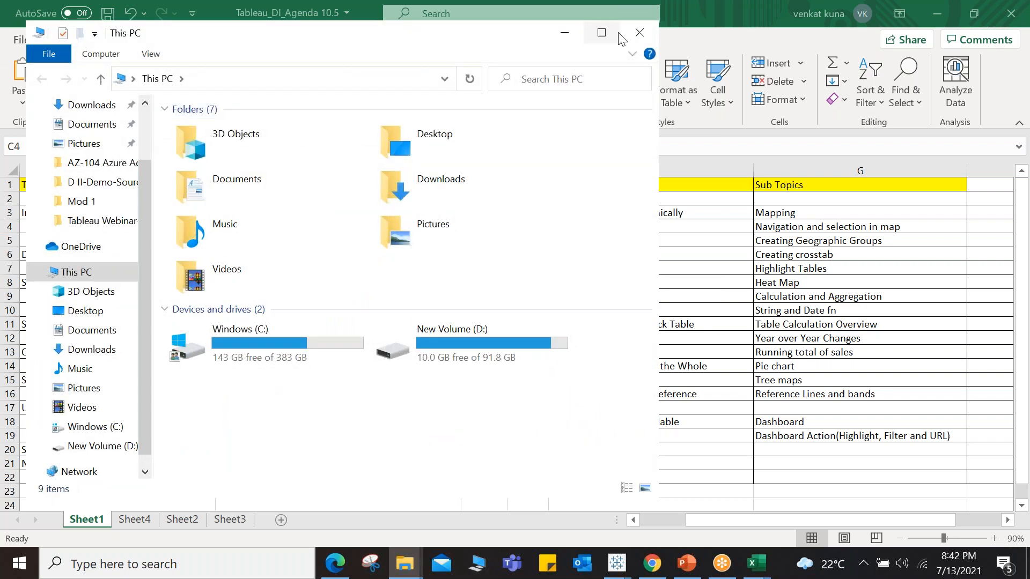
pyautogui.click(601, 32)
pyautogui.click(463, 249)
pyautogui.doubleClick(462, 247)
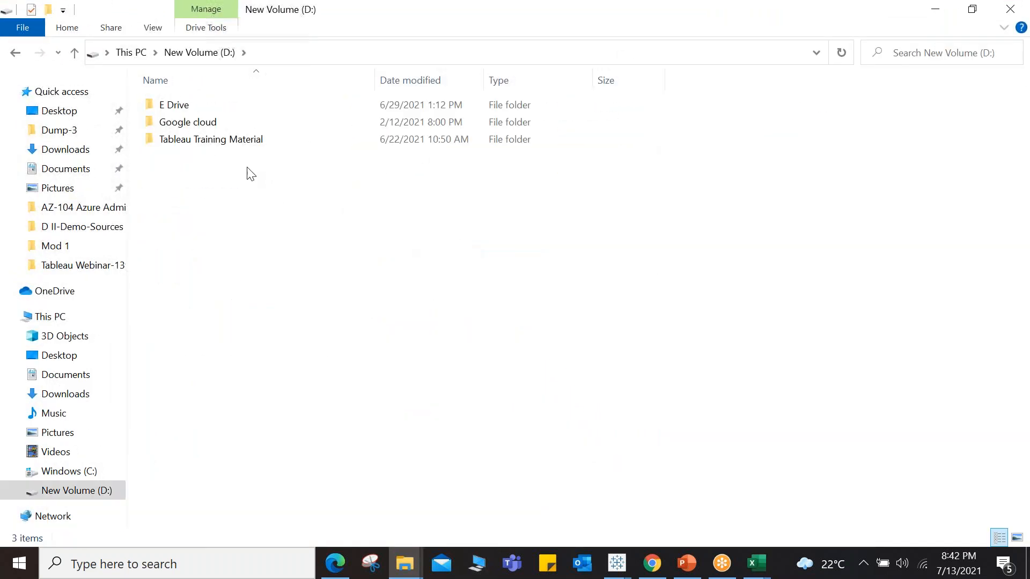
pyautogui.click(208, 143)
pyautogui.doubleClick(208, 142)
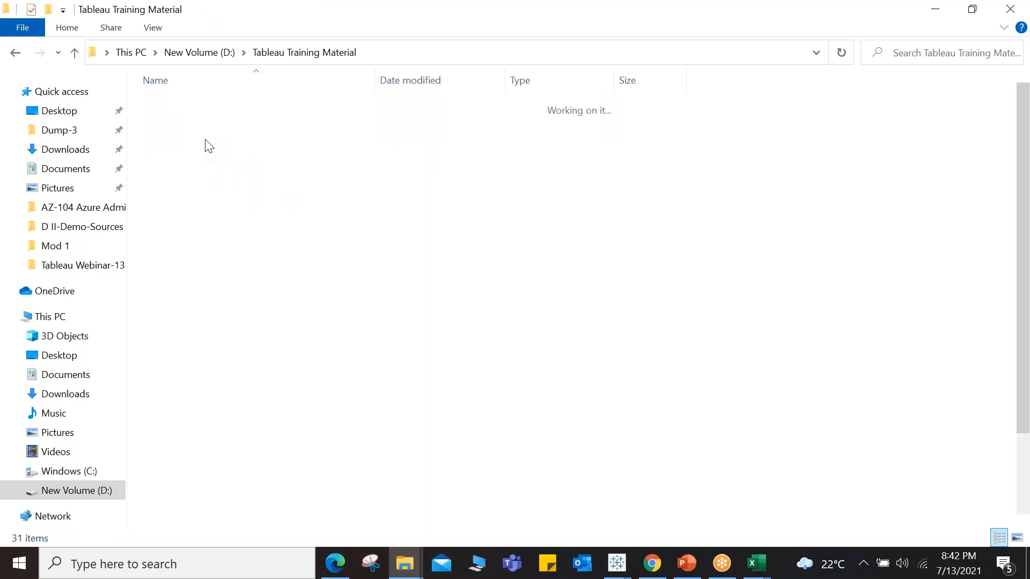
pyautogui.click(211, 226)
pyautogui.doubleClick(211, 227)
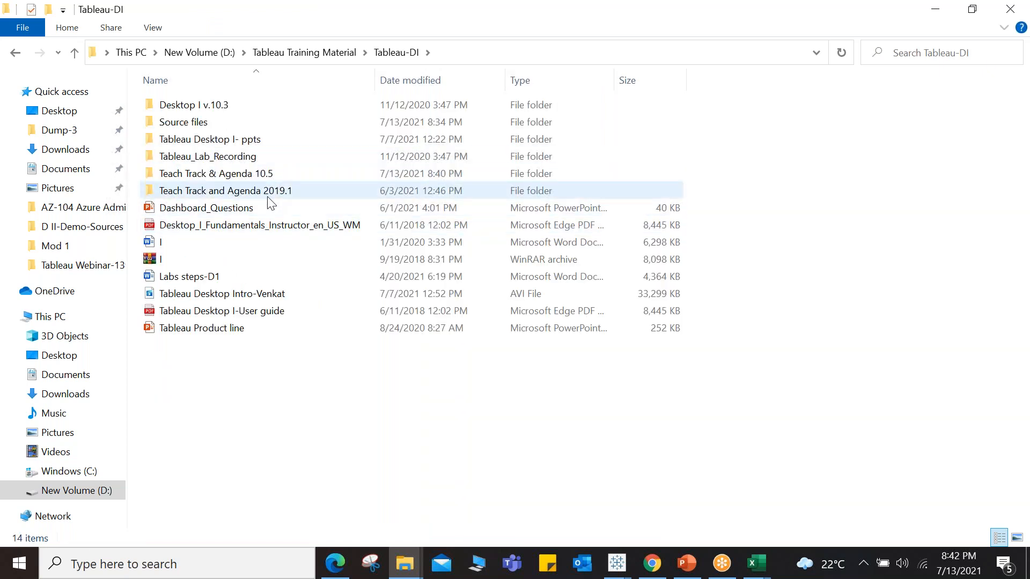
# Step: Open Desktop I v.10.3 > USB > Workbooks > Starters > 01_Introduction to Desktop
pyautogui.doubleClick(192, 107)
pyautogui.click(170, 122)
pyautogui.doubleClick(169, 123)
pyautogui.doubleClick(179, 123)
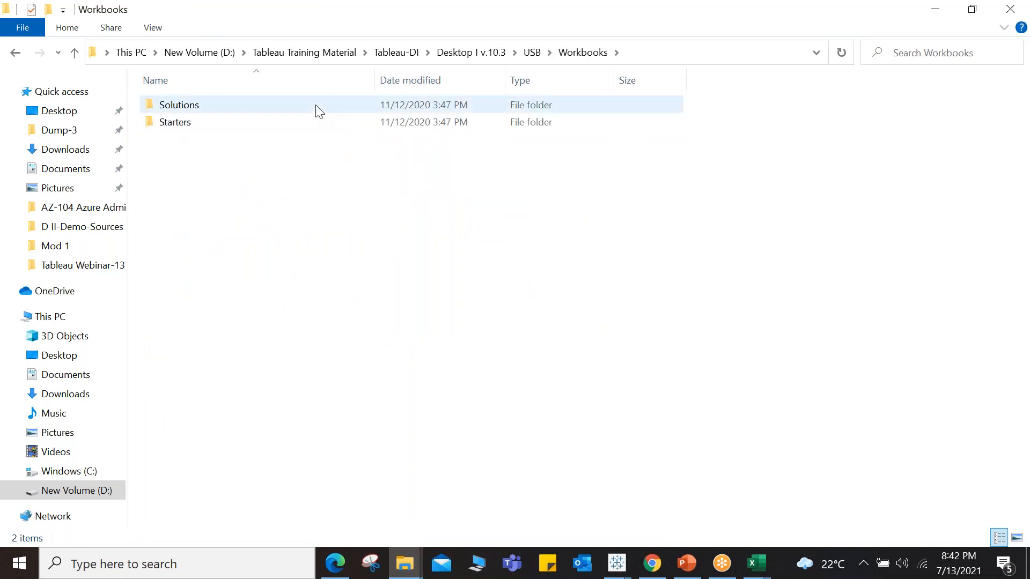
pyautogui.doubleClick(200, 127)
pyautogui.click(214, 108)
pyautogui.doubleClick(214, 107)
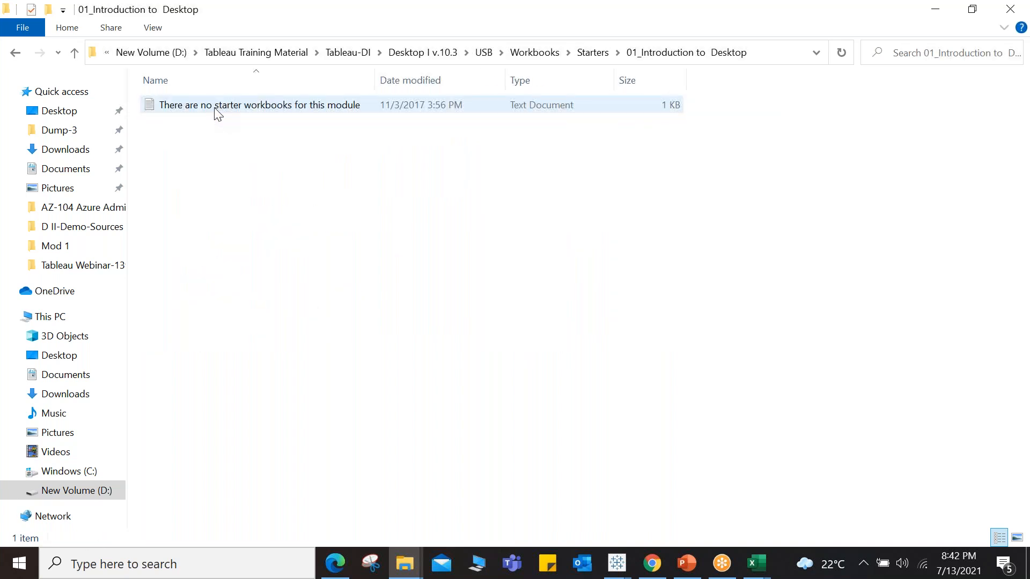
# Step: Open the steps document in the Starters > 02_Desktop Workflow folder
pyautogui.click(641, 52)
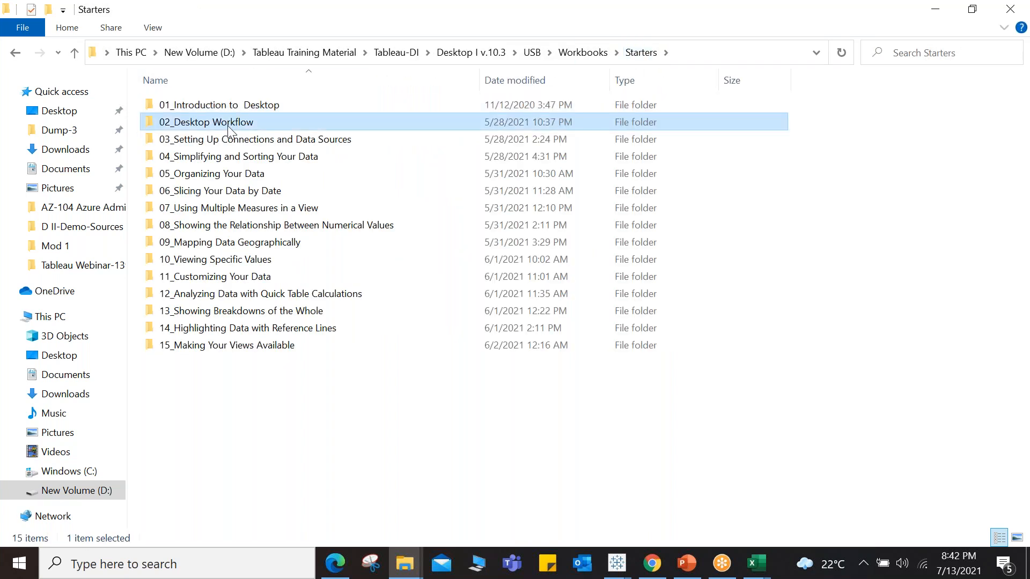
pyautogui.doubleClick(227, 125)
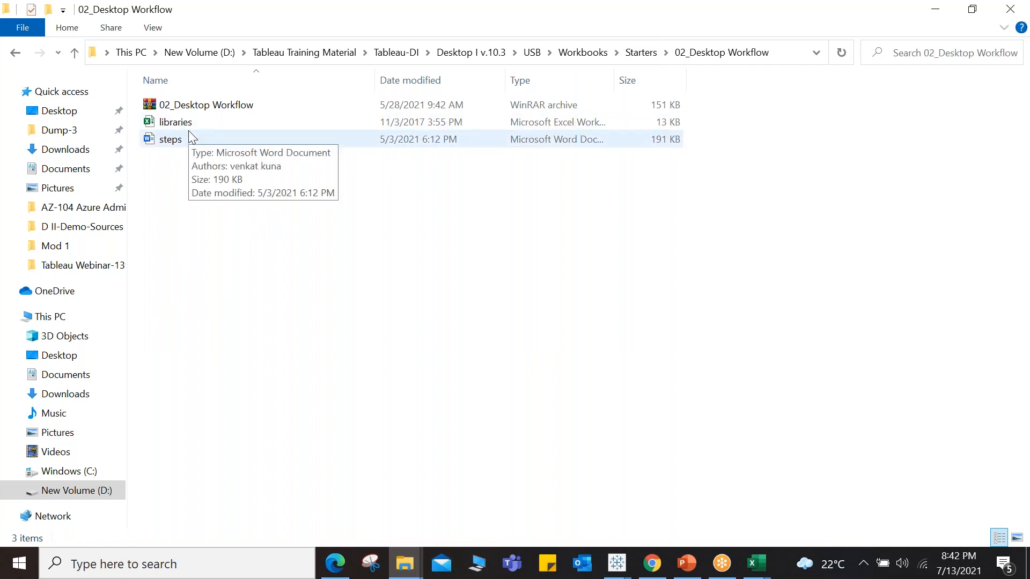
pyautogui.click(171, 143)
pyautogui.doubleClick(171, 140)
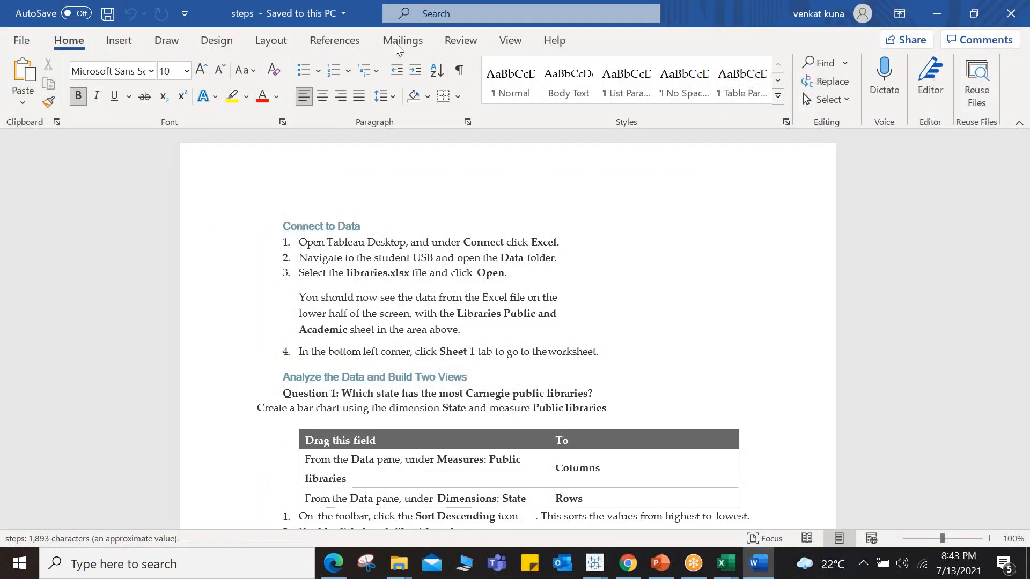
# Step: Close the steps document and return to the Starters folder
pyautogui.moveTo(201, 21); pyautogui.dragTo(353, 82)
pyautogui.click(392, 72)
pyautogui.click(642, 52)
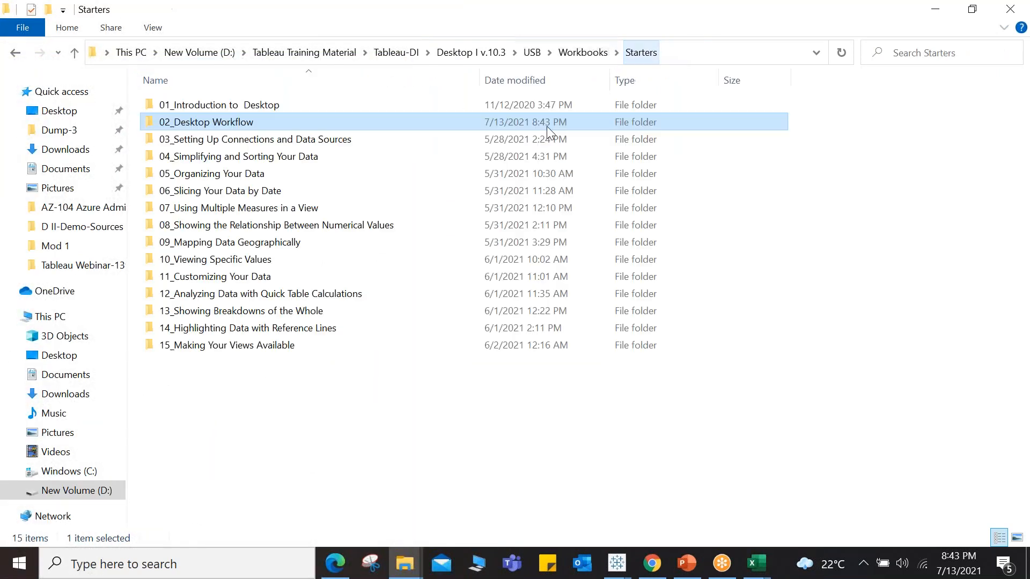
# Step: Open the Pie chart document in the 13_Showing Breakdowns of the Whole starter folder
pyautogui.click(211, 317)
pyautogui.doubleClick(210, 315)
pyautogui.doubleClick(184, 140)
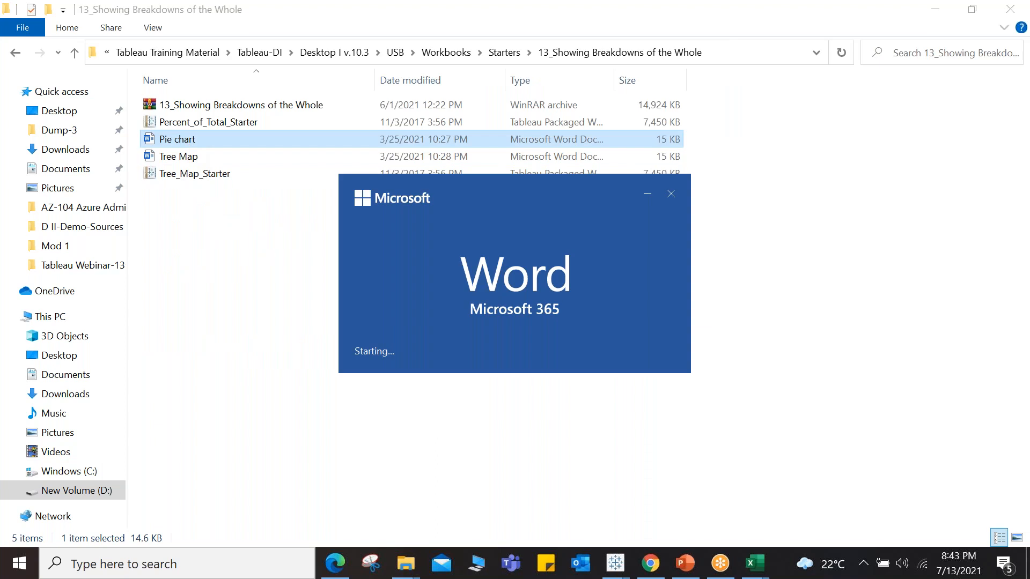
pyautogui.click(389, 76)
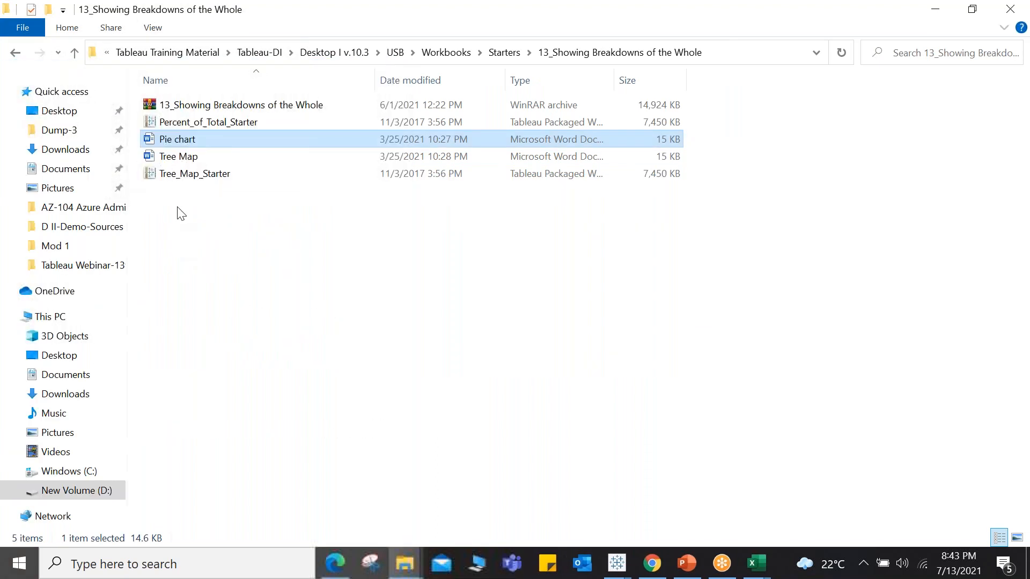
# Step: Open the Tree Map instructions document and close it again
pyautogui.doubleClick(179, 156)
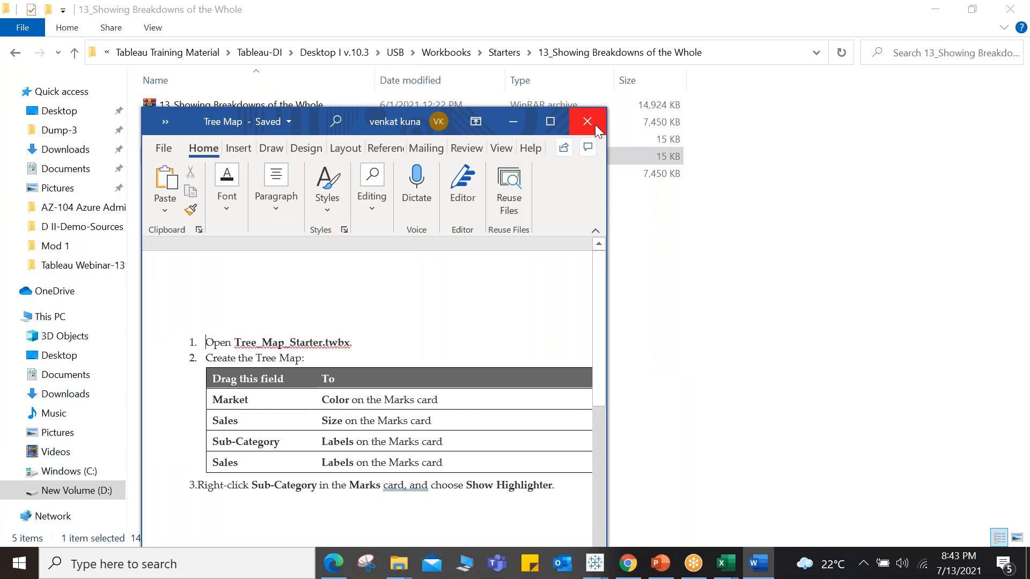
pyautogui.click(594, 124)
pyautogui.click(594, 126)
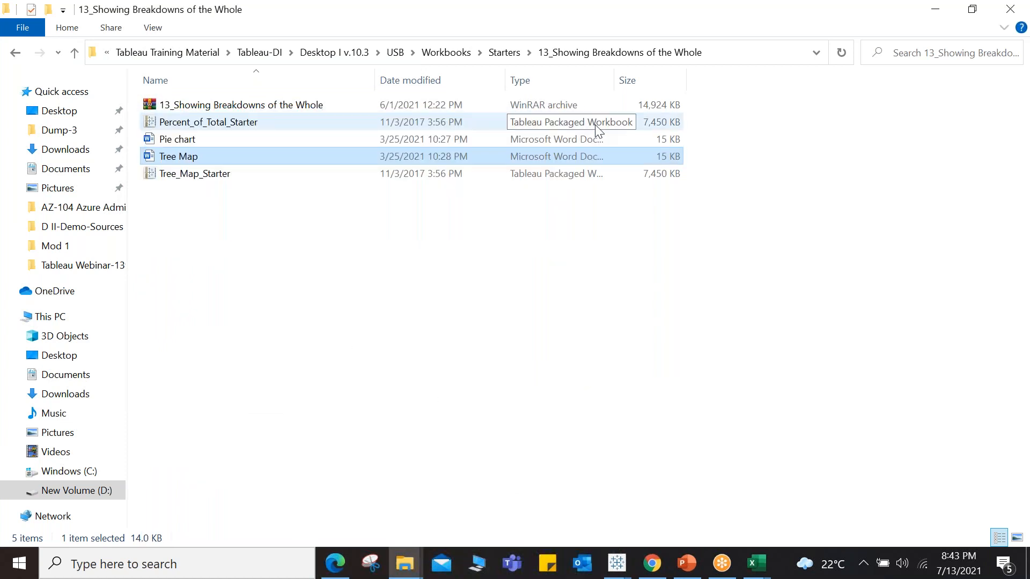